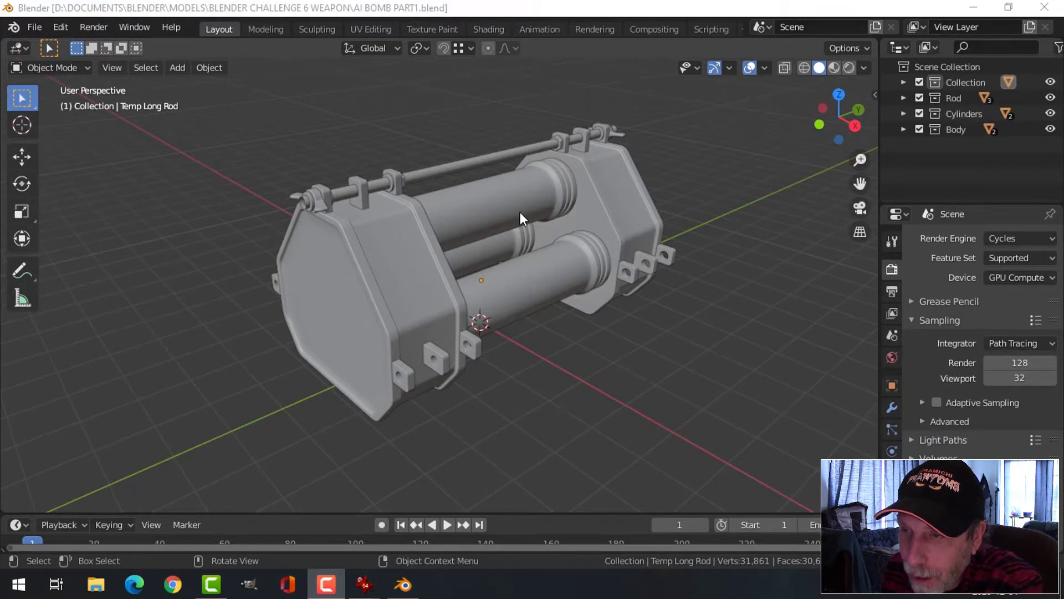
{"action": "mouse_move", "coordinate": [596, 366]}
{"action": "middle_mouse_down"}
{"action": "mouse_move", "coordinate": [584, 382]}
{"action": "mouse_move", "coordinate": [594, 366]}
{"action": "mouse_move", "coordinate": [572, 372]}
{"action": "mouse_move", "coordinate": [586, 373]}
{"action": "middle_mouse_up"}
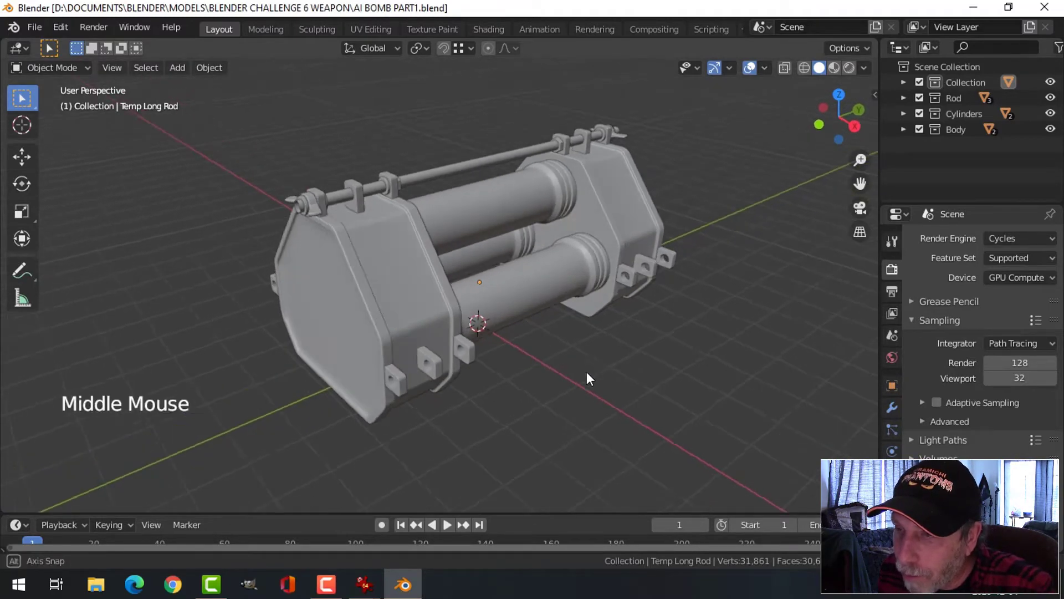
{"action": "scroll", "coordinate": [554, 291], "scroll_direction": "up", "scroll_amount": 2}
{"action": "middle_click_drag", "start_coordinate": [554, 291], "coordinate": [597, 301], "text": "shift"}
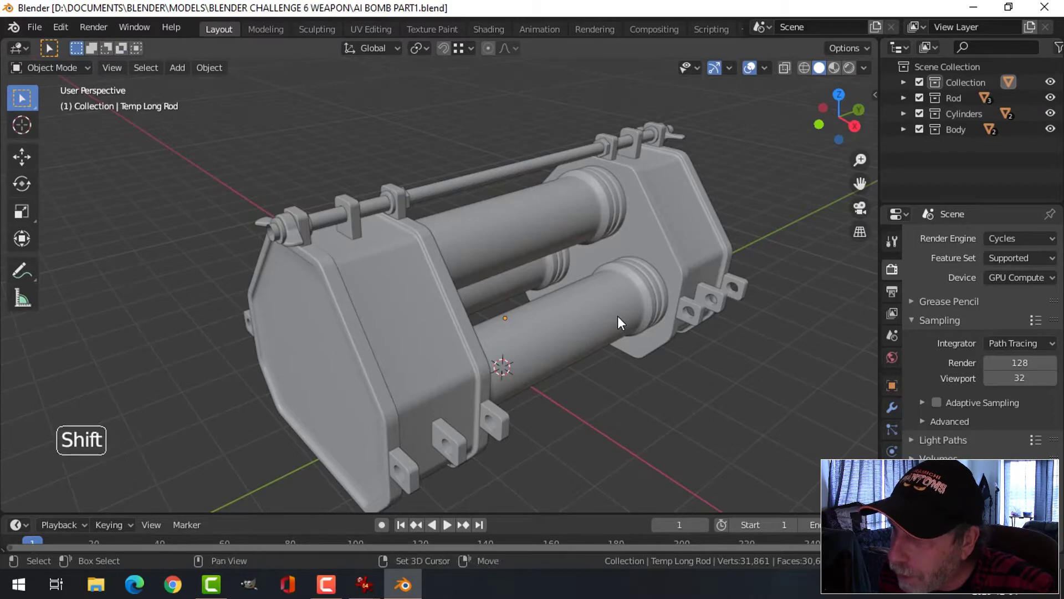
{"action": "middle_click_drag", "start_coordinate": [617, 316], "coordinate": [621, 294], "text": "shift"}
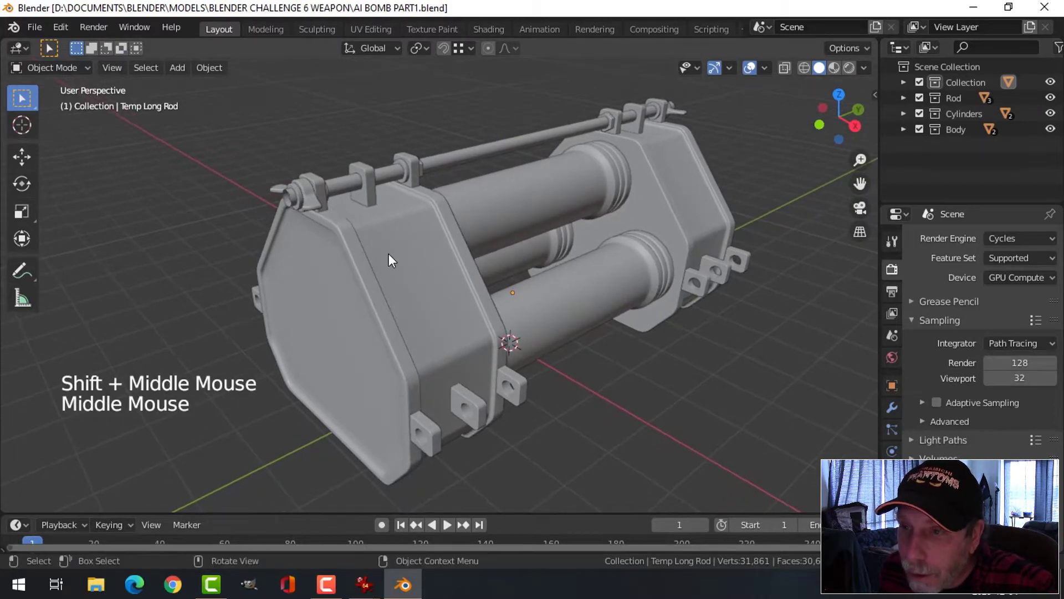
Snap the 3D cursor to the centre of the open edge loop at the temporary long rod's wing-nut end
{"action": "middle_click_drag", "start_coordinate": [392, 257], "coordinate": [417, 256]}
{"action": "scroll", "coordinate": [405, 255], "scroll_direction": "up", "scroll_amount": 1}
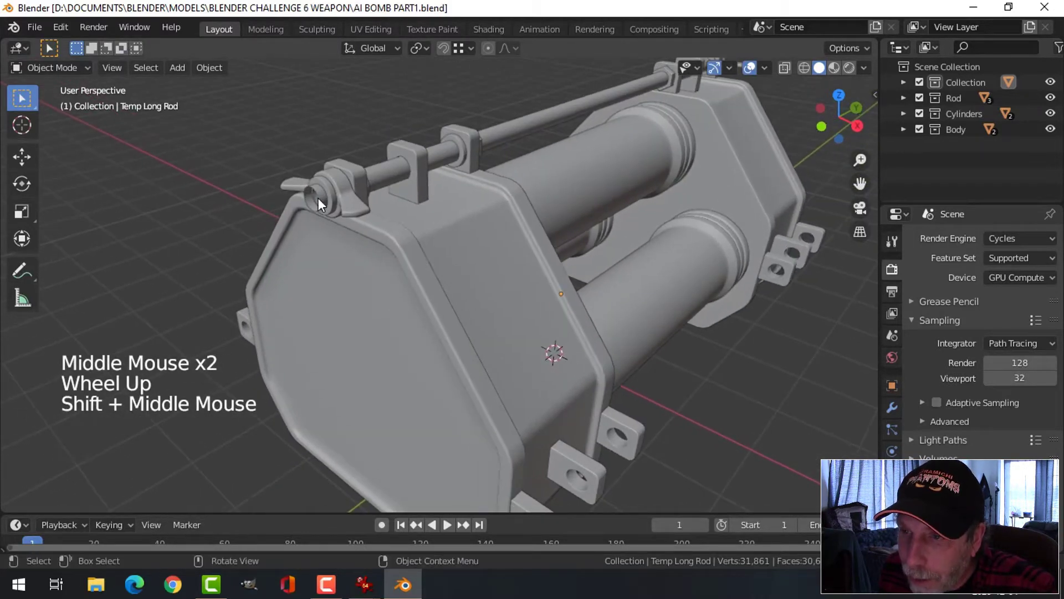
{"action": "left_click", "coordinate": [325, 209]}
{"action": "key", "text": "Tab"}
{"action": "scroll", "coordinate": [333, 216], "scroll_direction": "up", "scroll_amount": 1}
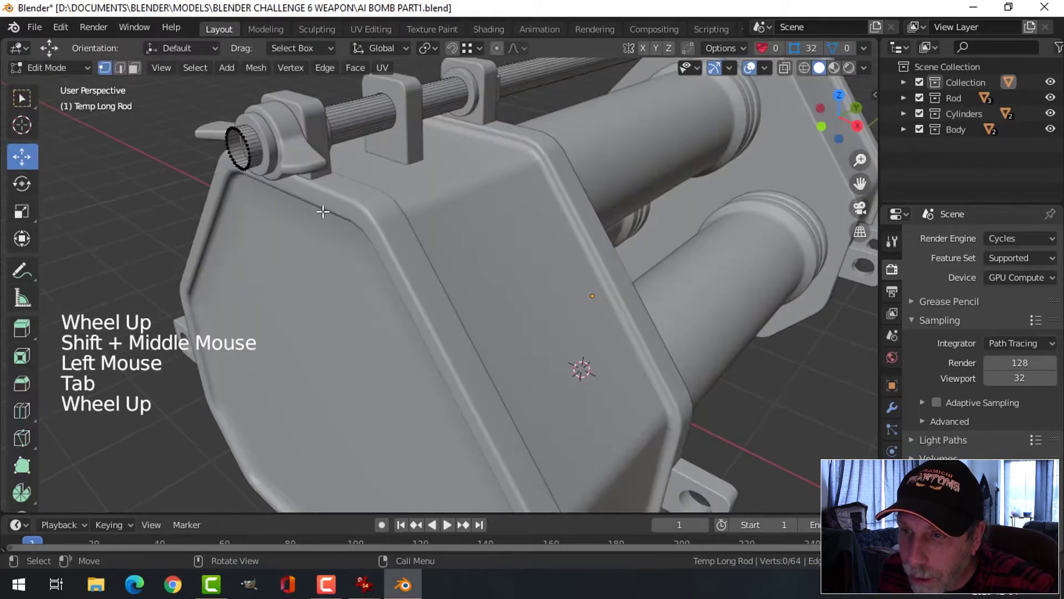
{"action": "middle_click_drag", "start_coordinate": [333, 217], "coordinate": [573, 197], "text": "shift"}
{"action": "key", "text": "2"}
{"action": "scroll", "coordinate": [400, 290], "scroll_direction": "up", "scroll_amount": 3}
{"action": "scroll", "coordinate": [415, 285], "scroll_direction": "down", "scroll_amount": 1}
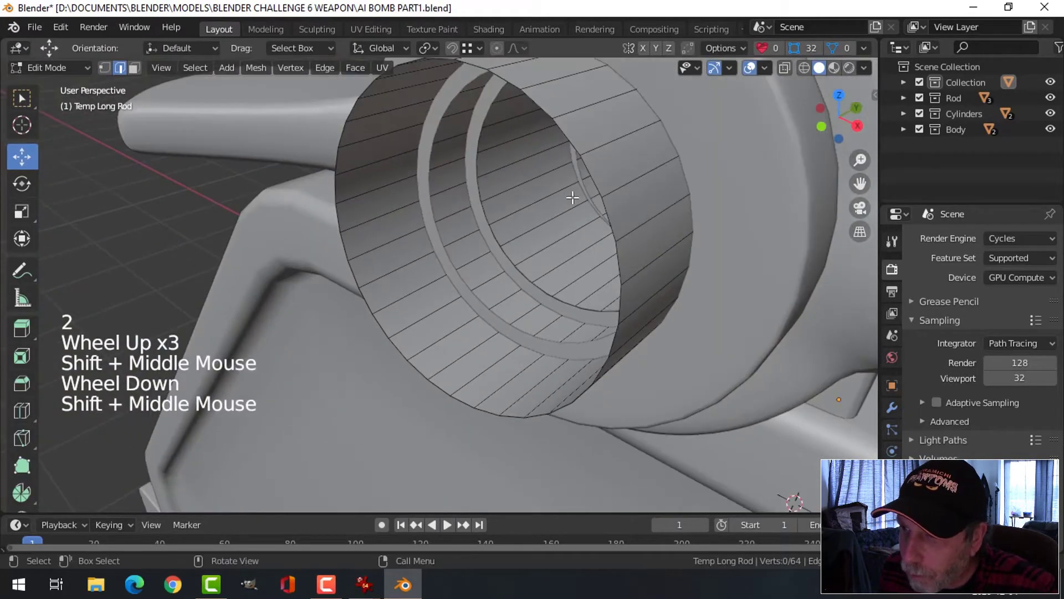
{"action": "left_click", "coordinate": [578, 148], "text": "alt+shift"}
{"action": "key", "text": "shift+s"}
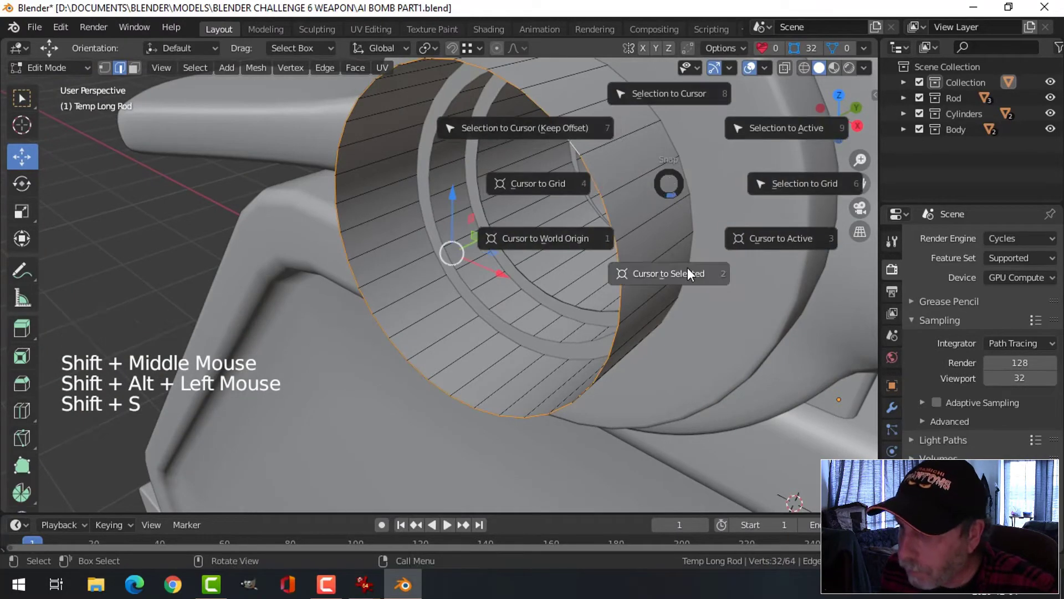
{"action": "left_click", "coordinate": [687, 273]}
{"action": "key", "text": "alt+a"}
{"action": "key", "text": "Tab"}
Try to change the viewport's Clip Start distance
{"action": "scroll", "coordinate": [697, 247], "scroll_direction": "down", "scroll_amount": 2}
{"action": "middle_click_drag", "start_coordinate": [697, 248], "coordinate": [844, 116]}
{"action": "key", "text": "n"}
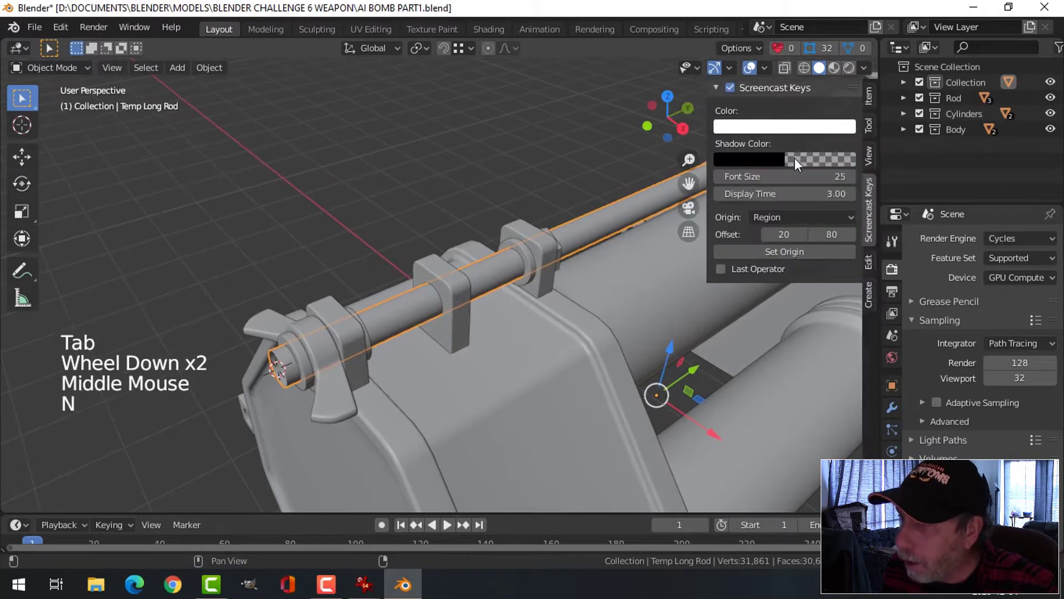
{"action": "left_click", "coordinate": [869, 156]}
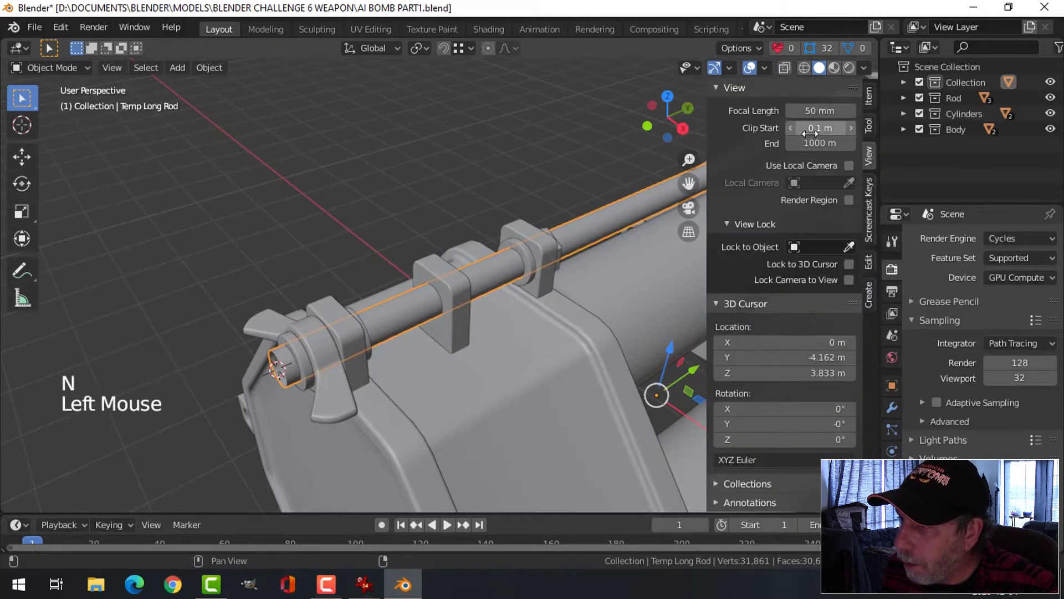
{"action": "left_click", "coordinate": [856, 131]}
{"action": "type", "text": "0..1"}
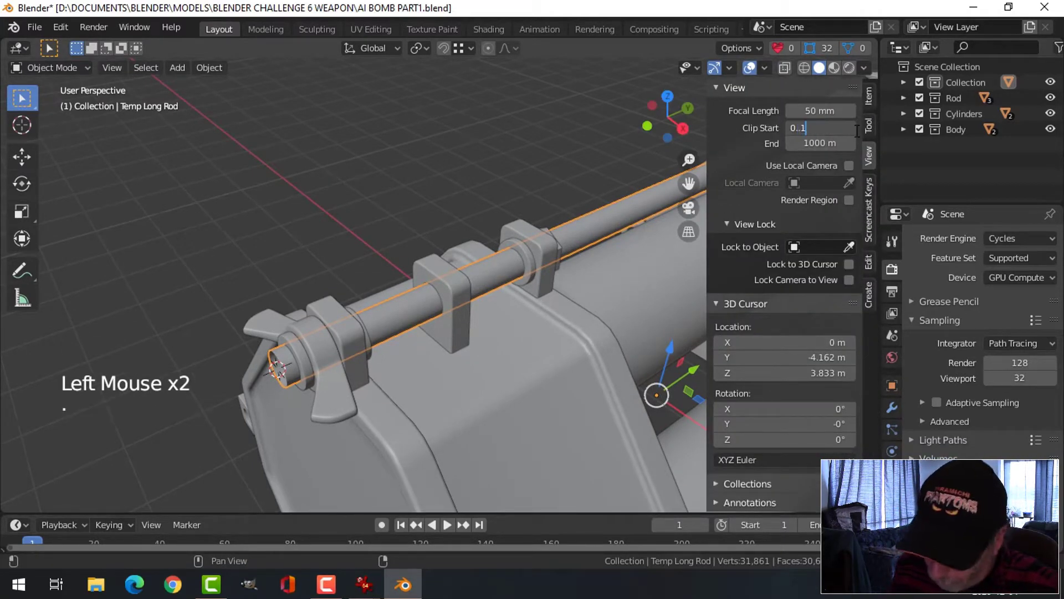
{"action": "key", "text": "Return"}
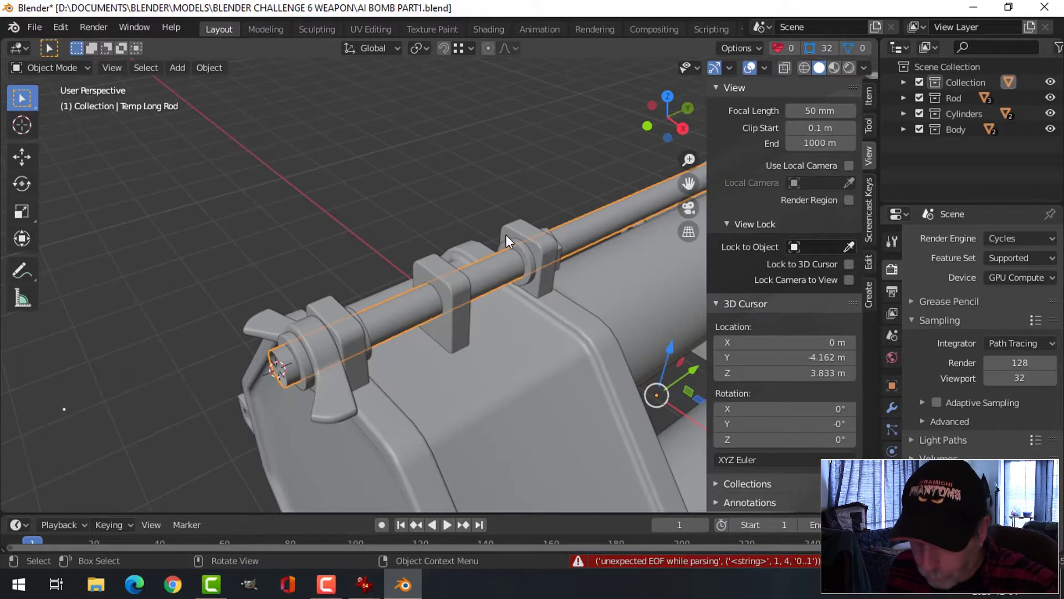
{"action": "key", "text": "n"}
Delete the temporary long rod running through the upper brackets
{"action": "scroll", "coordinate": [440, 253], "scroll_direction": "down", "scroll_amount": 2}
{"action": "mouse_move", "coordinate": [441, 252]}
{"action": "middle_mouse_down"}
{"action": "mouse_move", "coordinate": [445, 244]}
{"action": "mouse_move", "coordinate": [453, 256]}
{"action": "middle_mouse_up"}
{"action": "scroll", "coordinate": [446, 244], "scroll_direction": "down", "scroll_amount": 1}
{"action": "middle_click_drag", "start_coordinate": [453, 256], "coordinate": [531, 229]}
{"action": "scroll", "coordinate": [461, 255], "scroll_direction": "up", "scroll_amount": 1}
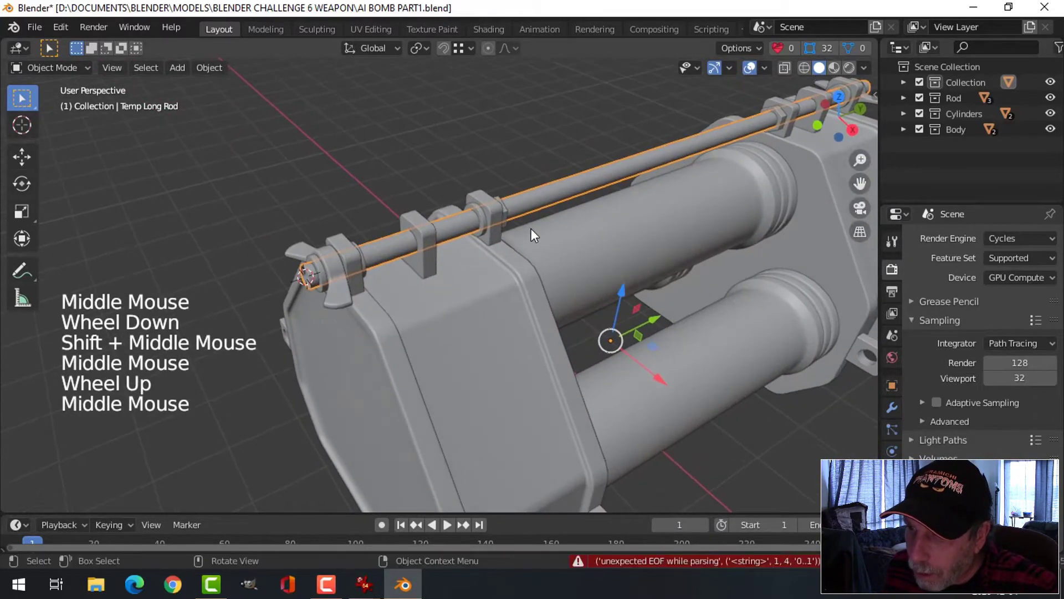
{"action": "key", "text": "x"}
{"action": "left_click", "coordinate": [544, 198]}
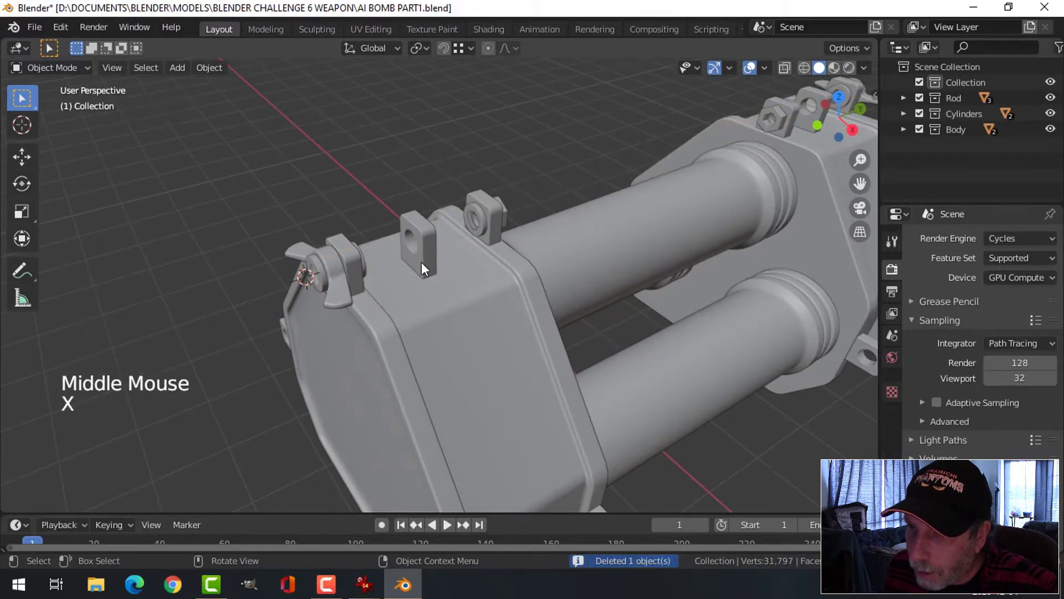
Add a mesh cylinder at the 3D cursor with 18 vertices and the cap fill type set to Nothing
{"action": "scroll", "coordinate": [363, 280], "scroll_direction": "up", "scroll_amount": 2}
{"action": "middle_click_drag", "start_coordinate": [365, 278], "coordinate": [417, 265], "text": "shift"}
{"action": "scroll", "coordinate": [398, 267], "scroll_direction": "down", "scroll_amount": 1}
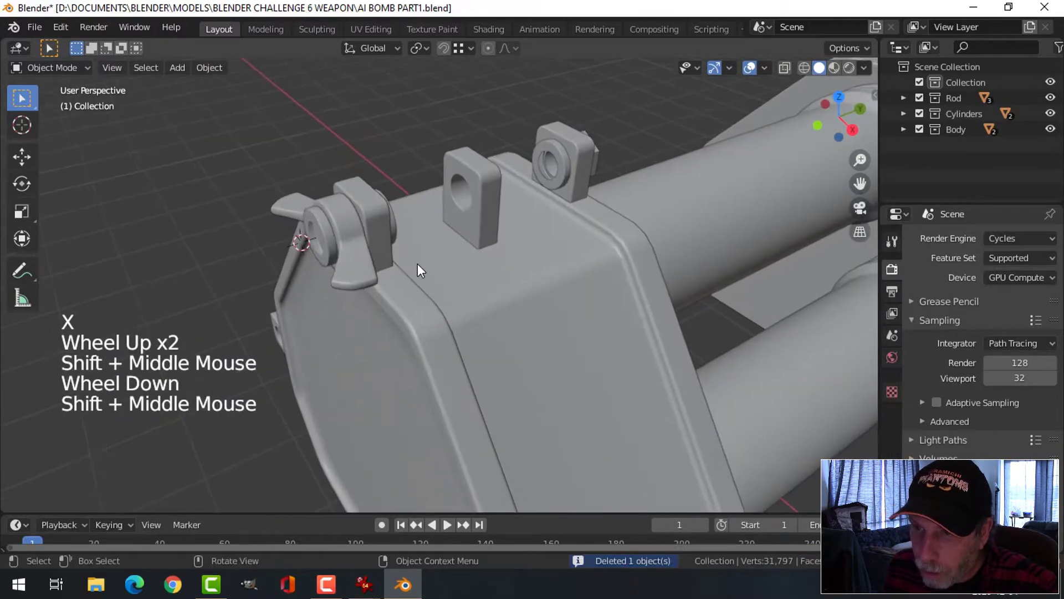
{"action": "key", "text": "shift+a"}
{"action": "mouse_move", "coordinate": [416, 248]}
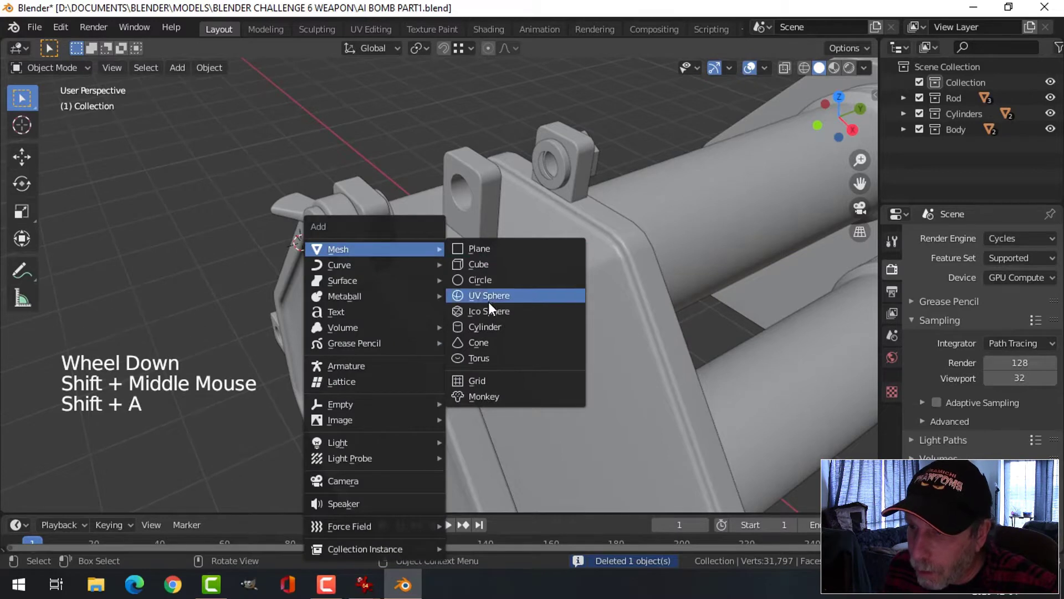
{"action": "left_click", "coordinate": [484, 327]}
{"action": "left_click", "coordinate": [238, 312]}
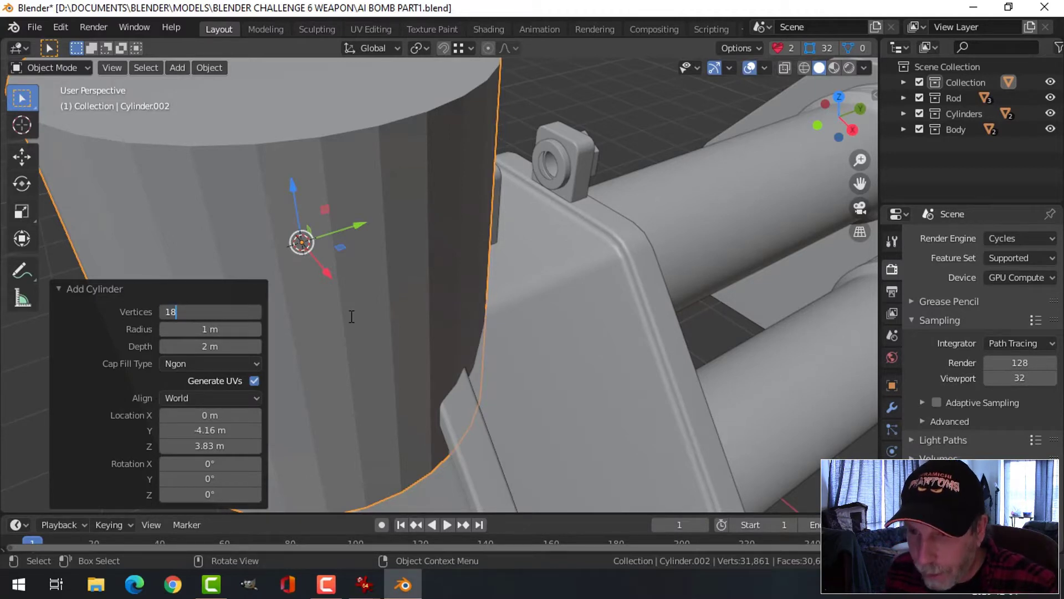
{"action": "key", "text": "Return"}
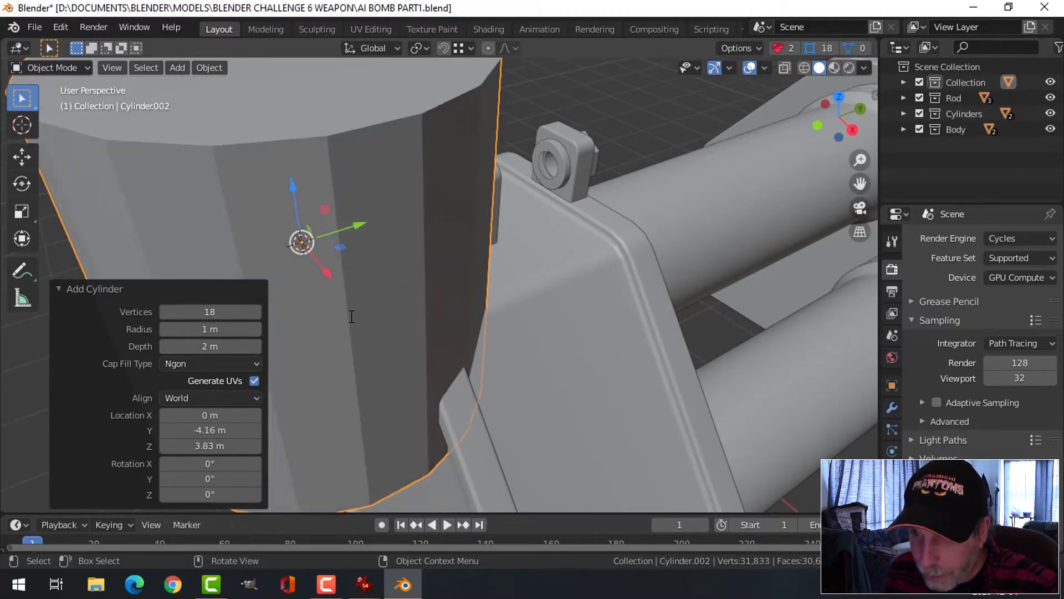
{"action": "left_click", "coordinate": [197, 364]}
{"action": "left_click", "coordinate": [185, 378]}
{"action": "scroll", "coordinate": [425, 294], "scroll_direction": "down", "scroll_amount": 3}
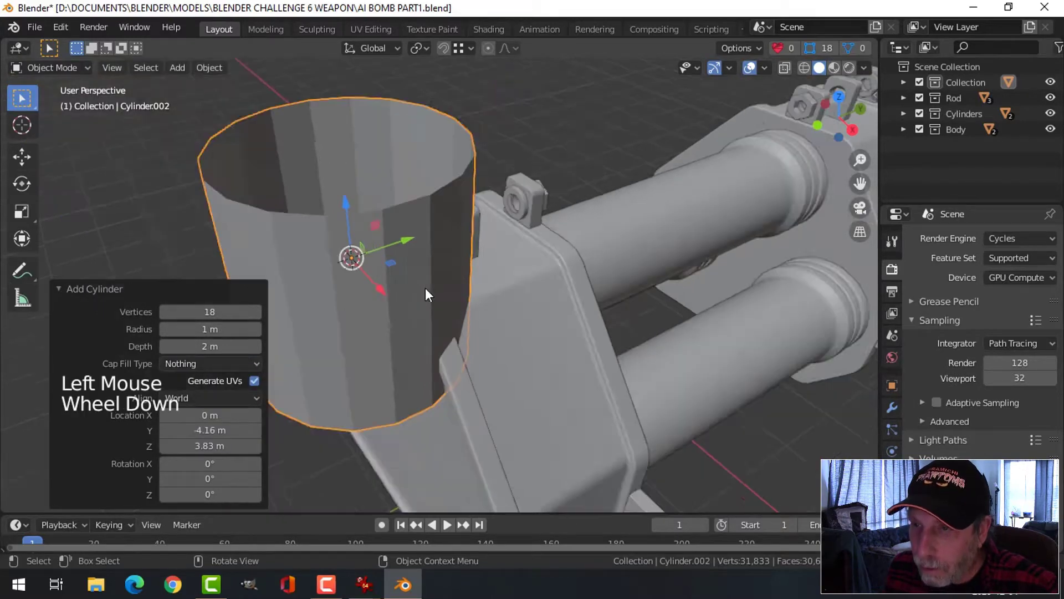
Rotate the cylinder's mesh 90° about X and scale it down uniformly to about 0.107
{"action": "scroll", "coordinate": [543, 245], "scroll_direction": "down", "scroll_amount": 1}
{"action": "key", "text": "Tab"}
{"action": "key", "text": "r"}
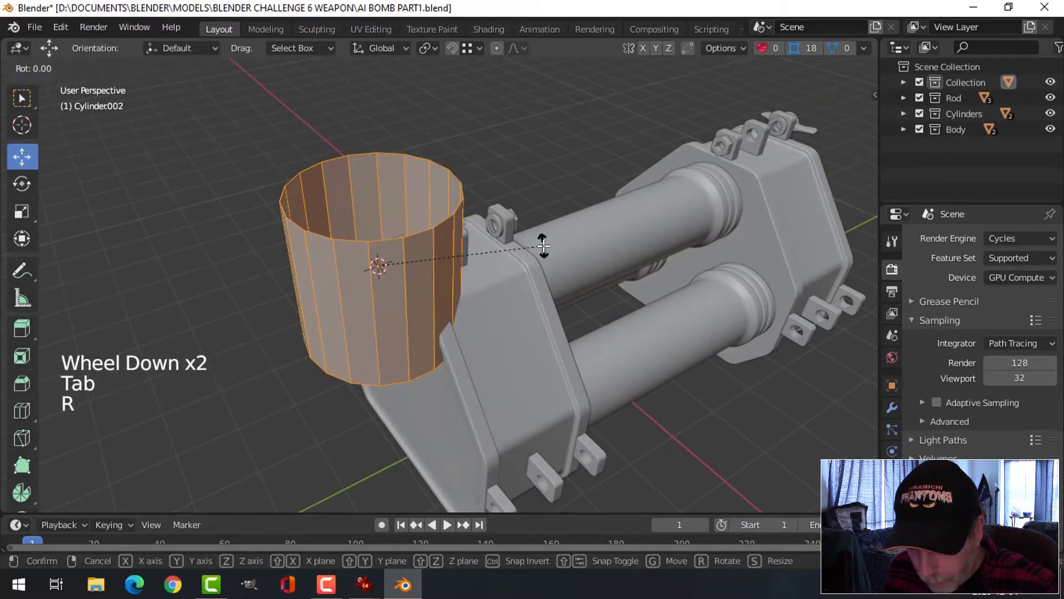
{"action": "key", "text": "x"}
{"action": "key", "text": "9"}
{"action": "key", "text": "0"}
{"action": "key", "text": "Return"}
{"action": "key", "text": "s"}
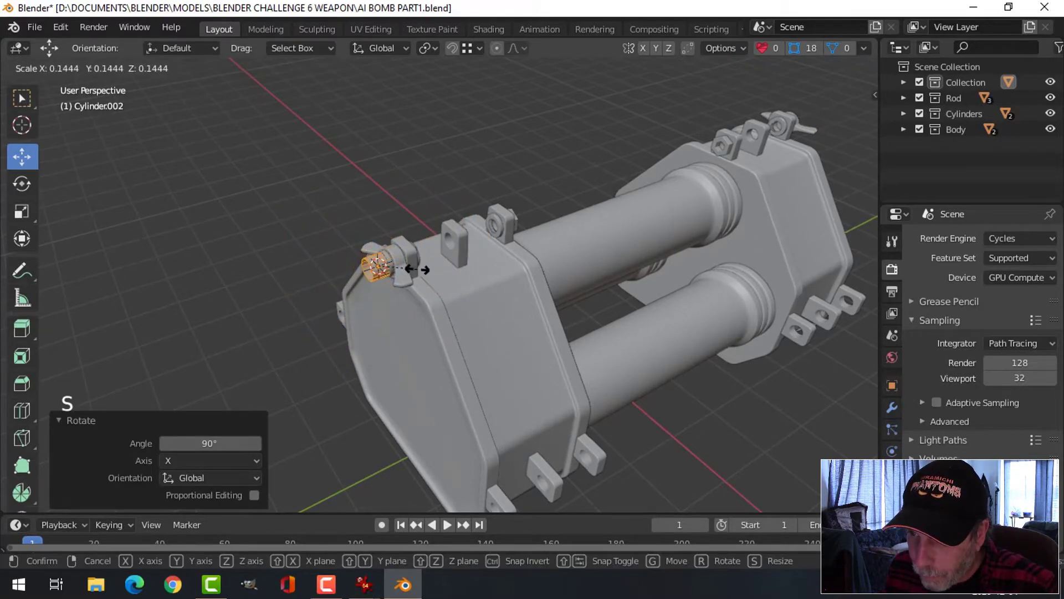
{"action": "left_click", "coordinate": [408, 270]}
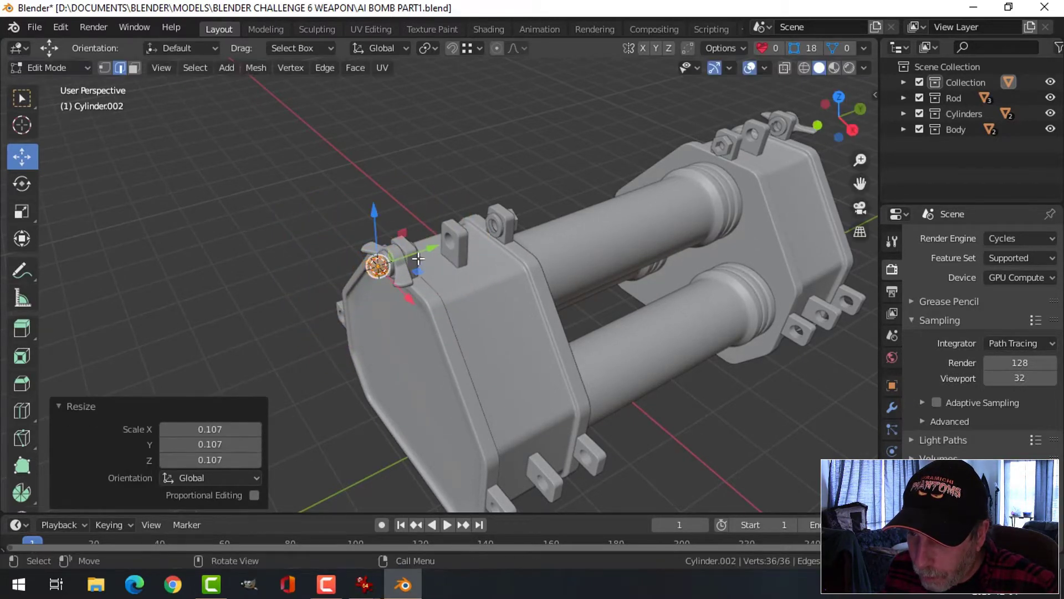
Move the cylinder's mesh along Y so it sits clear of the wing nut's outer end
{"action": "key", "text": "KP_Decimal"}
{"action": "scroll", "coordinate": [654, 271], "scroll_direction": "down", "scroll_amount": 4}
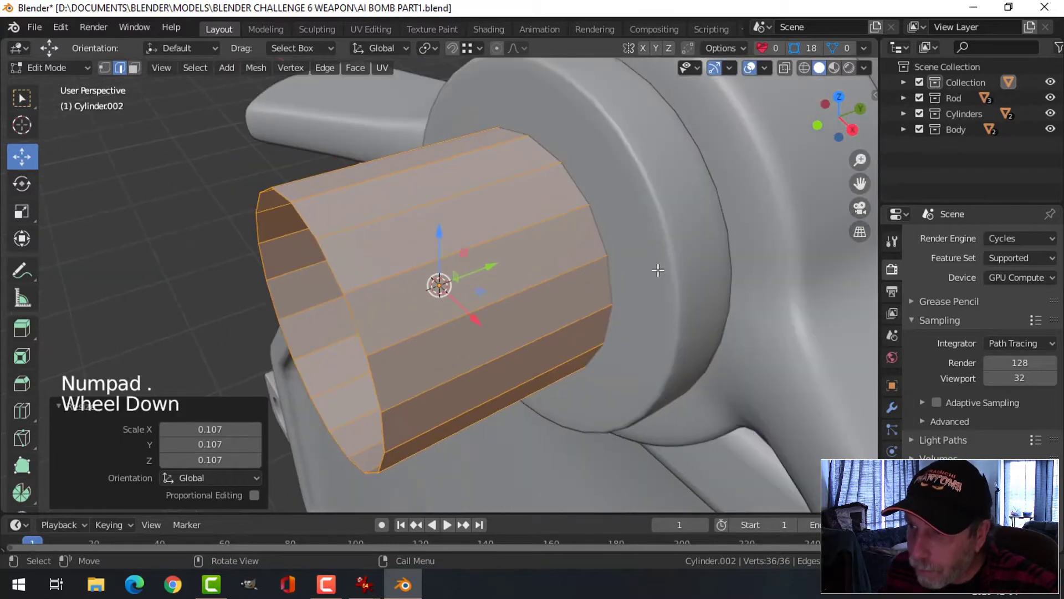
{"action": "scroll", "coordinate": [623, 287], "scroll_direction": "down", "scroll_amount": 2}
{"action": "middle_click_drag", "start_coordinate": [656, 280], "coordinate": [463, 304]}
{"action": "scroll", "coordinate": [623, 287], "scroll_direction": "down", "scroll_amount": 1}
{"action": "left_click_drag", "start_coordinate": [377, 285], "coordinate": [749, 272]}
{"action": "mouse_move", "coordinate": [749, 272]}
{"action": "middle_mouse_down"}
{"action": "mouse_move", "coordinate": [710, 261]}
{"action": "mouse_move", "coordinate": [694, 269]}
{"action": "mouse_move", "coordinate": [737, 267]}
{"action": "middle_mouse_up"}
{"action": "scroll", "coordinate": [738, 277], "scroll_direction": "down", "scroll_amount": 2}
{"action": "left_click_drag", "start_coordinate": [698, 280], "coordinate": [429, 281]}
{"action": "middle_click_drag", "start_coordinate": [429, 280], "coordinate": [499, 302], "text": "shift"}
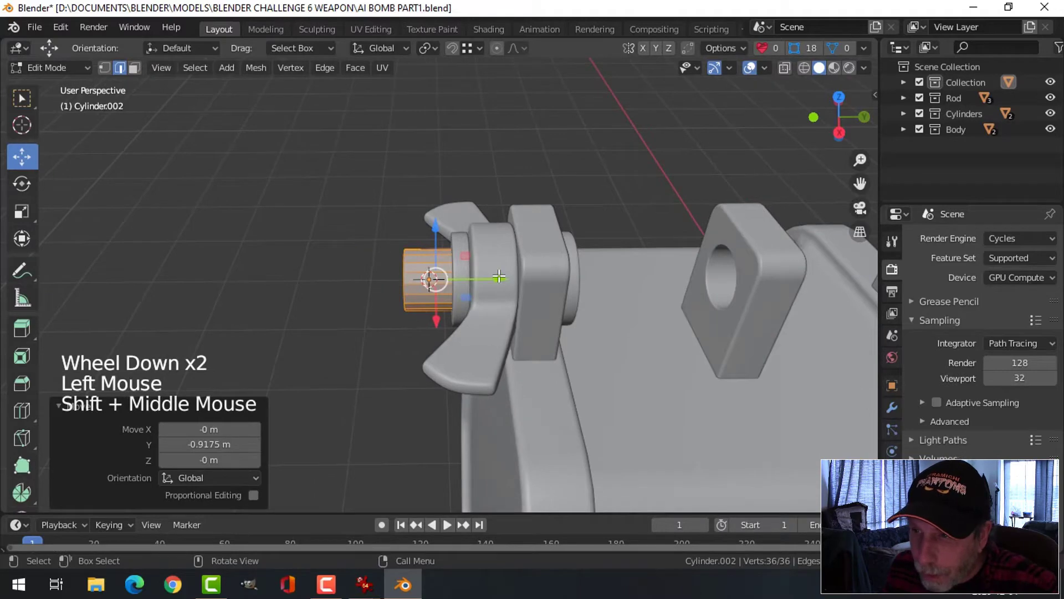
{"action": "left_click_drag", "start_coordinate": [499, 276], "coordinate": [446, 277]}
Examine the bomb reference render in IrfanView for the rod's design, and return to Blender
{"action": "mouse_move", "coordinate": [365, 584]}
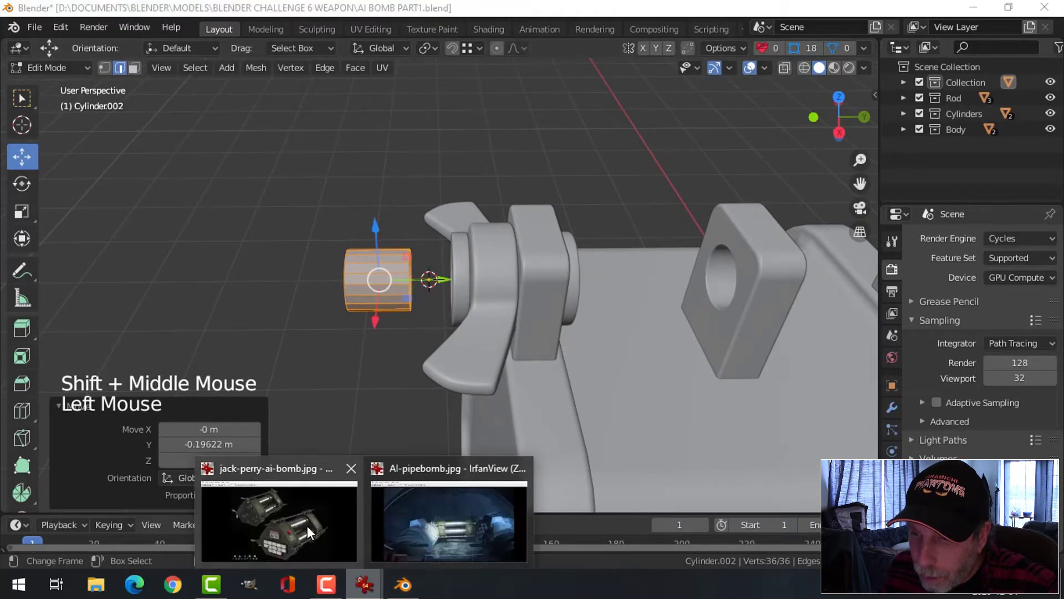
{"action": "left_click", "coordinate": [307, 526]}
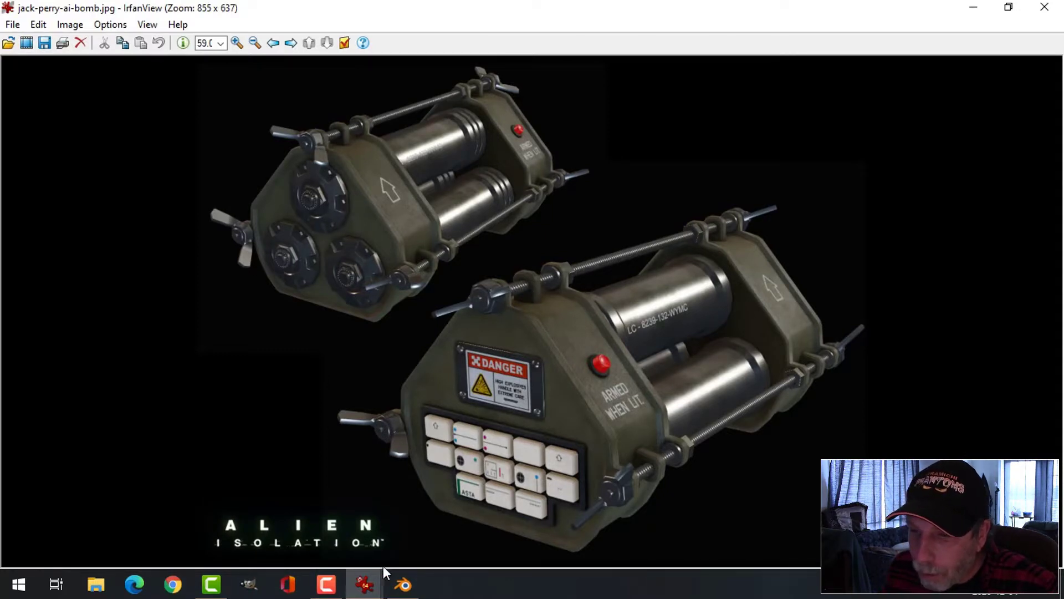
{"action": "left_click", "coordinate": [402, 585]}
Scale the cylinder's mesh along Y to about 0.363 to make it a short ring
{"action": "middle_click_drag", "start_coordinate": [402, 350], "coordinate": [543, 342], "text": "shift"}
{"action": "scroll", "coordinate": [435, 343], "scroll_direction": "up", "scroll_amount": 2}
{"action": "key", "text": "s"}
{"action": "key", "text": "y"}
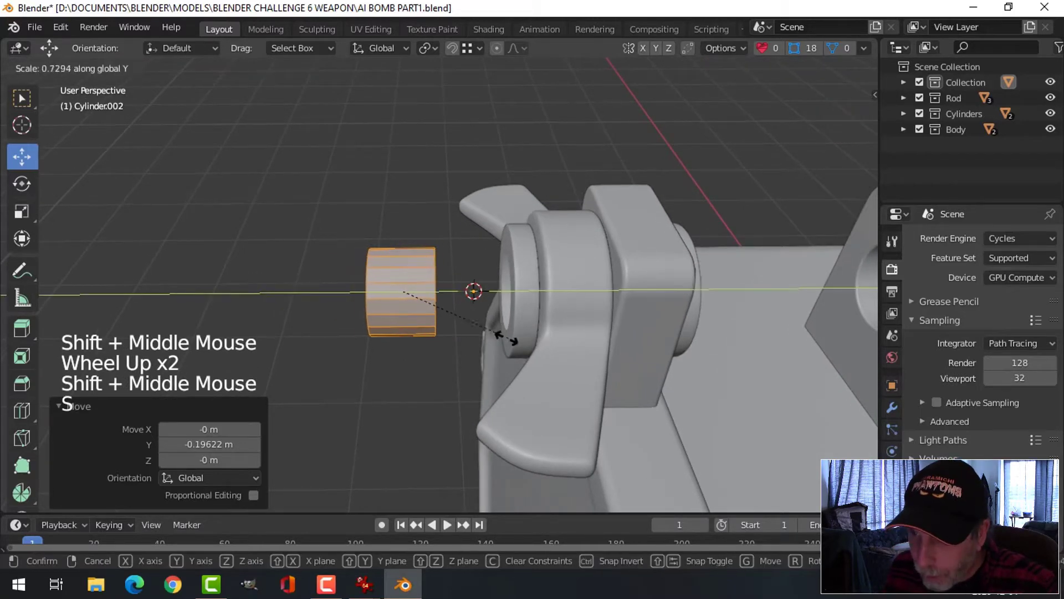
{"action": "left_click", "coordinate": [454, 317]}
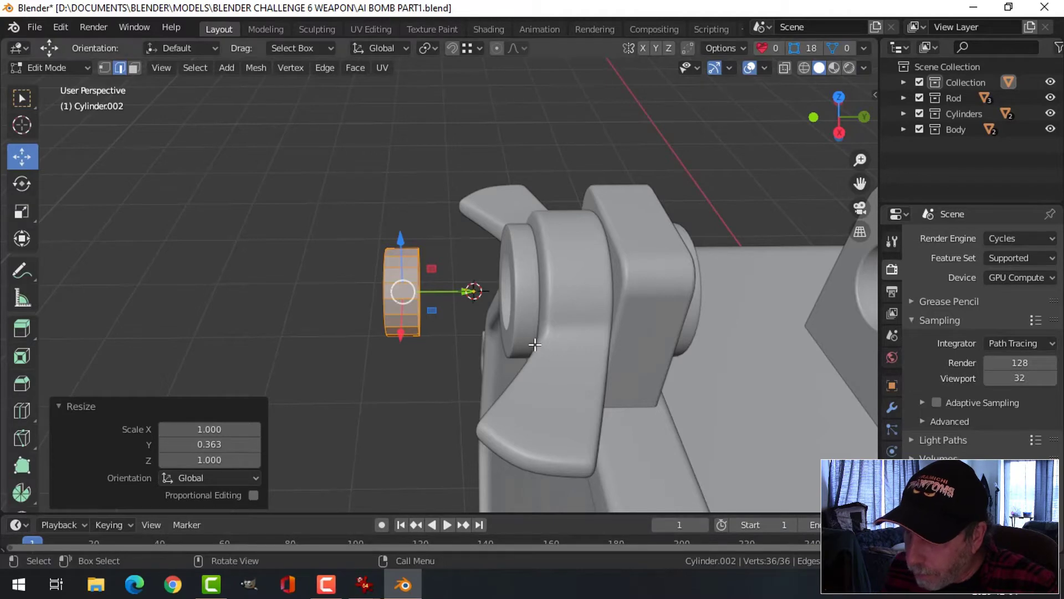
{"action": "key", "text": "Tab"}
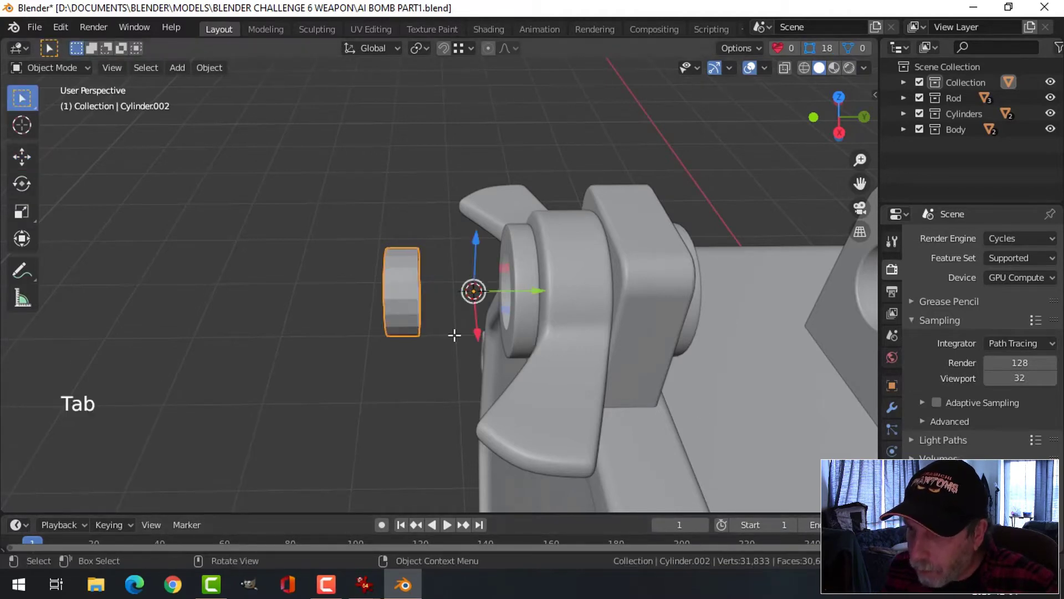
{"action": "key", "text": "Tab"}
Add two evenly spaced loop cuts around the ring, without sliding them
{"action": "scroll", "coordinate": [410, 299], "scroll_direction": "up", "scroll_amount": 2}
{"action": "middle_click_drag", "start_coordinate": [410, 299], "coordinate": [447, 293], "text": "shift"}
{"action": "scroll", "coordinate": [446, 294], "scroll_direction": "up", "scroll_amount": 2}
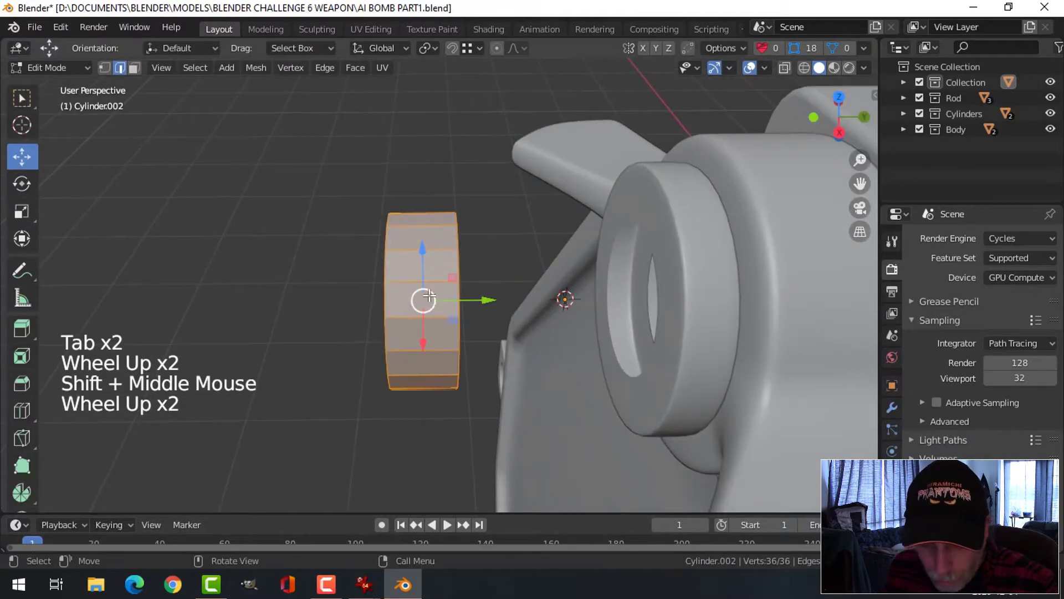
{"action": "key", "text": "ctrl+r"}
{"action": "scroll", "coordinate": [429, 296], "scroll_direction": "up", "scroll_amount": 1}
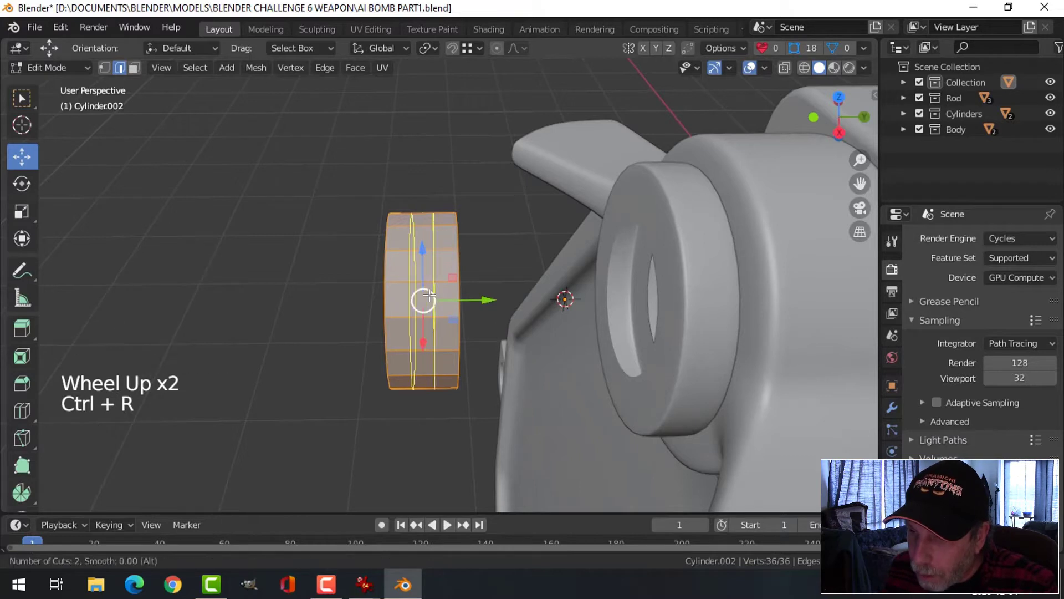
{"action": "left_click", "coordinate": [429, 297]}
{"action": "right_click", "coordinate": [427, 296]}
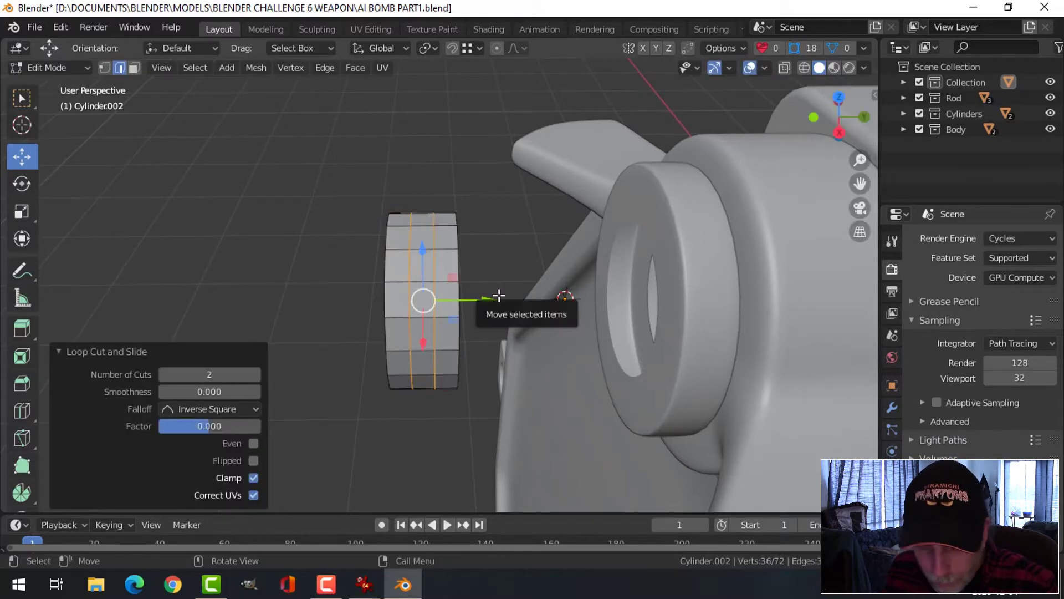
Select the ring's middle face loop, extrude it in place, and fatten it slightly outward into a raised band
{"action": "key", "text": "3"}
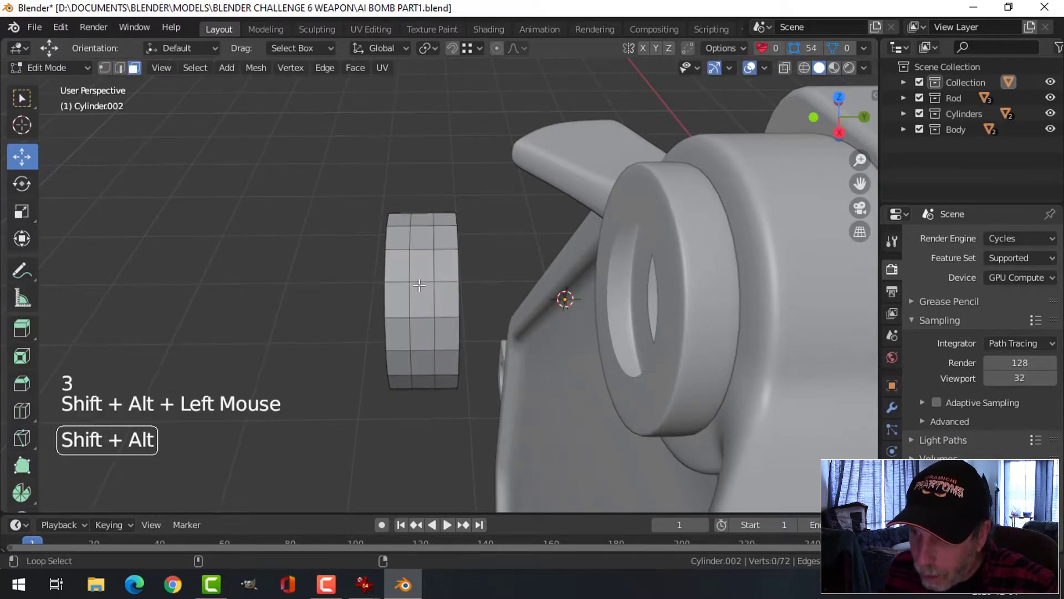
{"action": "left_click", "coordinate": [417, 290], "text": "alt+shift"}
{"action": "middle_click_drag", "start_coordinate": [518, 303], "coordinate": [619, 290]}
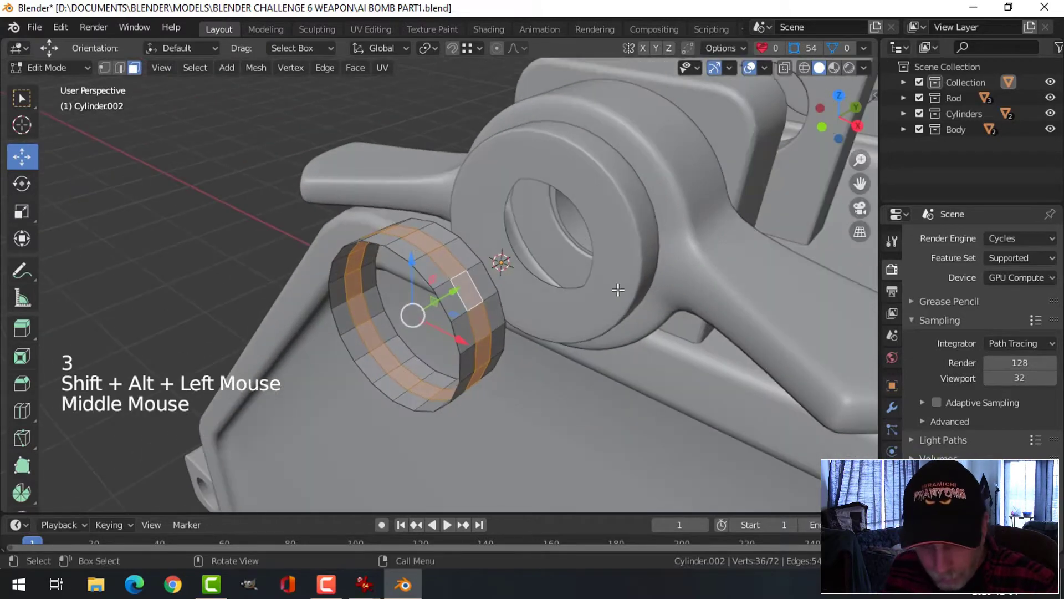
{"action": "key", "text": "e"}
{"action": "key", "text": "Escape"}
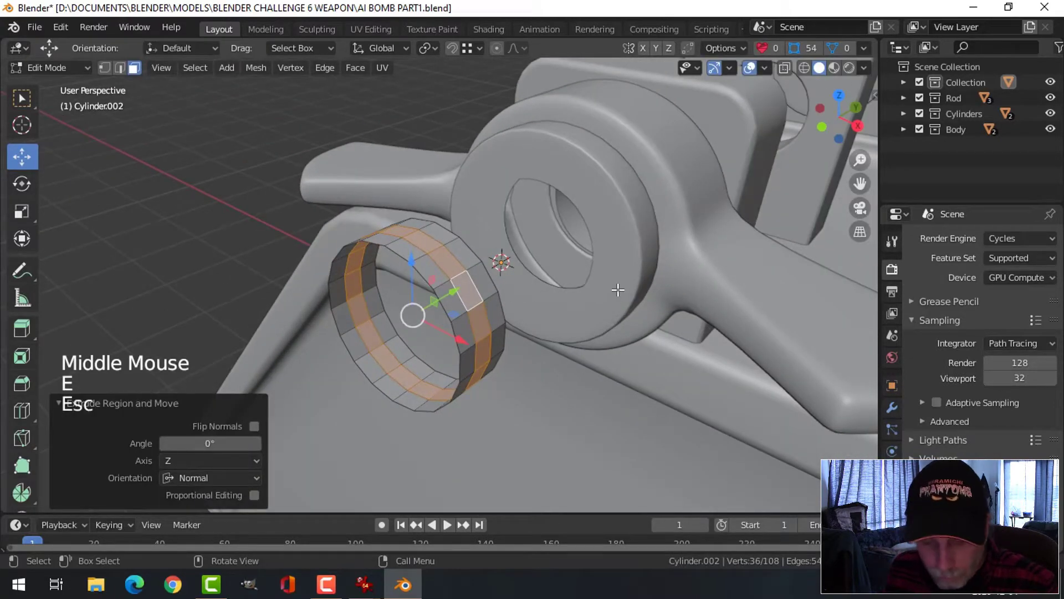
{"action": "key", "text": "e"}
{"action": "key", "text": "alt+s"}
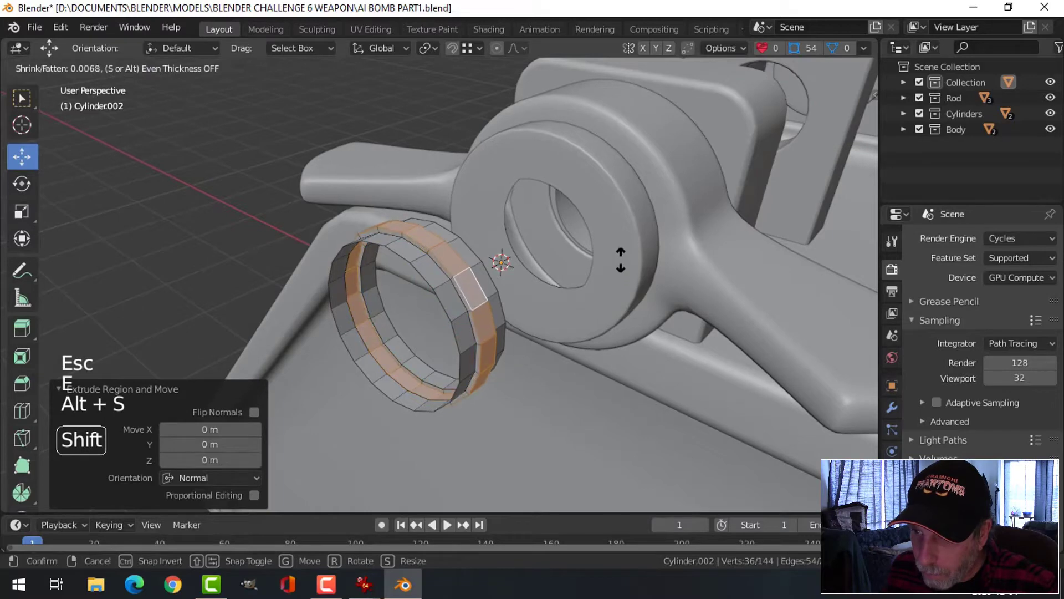
{"action": "left_click", "coordinate": [613, 246]}
Bevel both outer edge loops of the raised band with two segments and an offset of about 0.0028 m
{"action": "middle_click_drag", "start_coordinate": [410, 309], "coordinate": [549, 240]}
{"action": "scroll", "coordinate": [408, 311], "scroll_direction": "up", "scroll_amount": 2}
{"action": "key", "text": "alt+a"}
{"action": "key", "text": "2"}
{"action": "left_click", "coordinate": [440, 235], "text": "alt+shift"}
{"action": "left_click", "coordinate": [445, 230], "text": "alt+shift"}
{"action": "key", "text": "ctrl+b"}
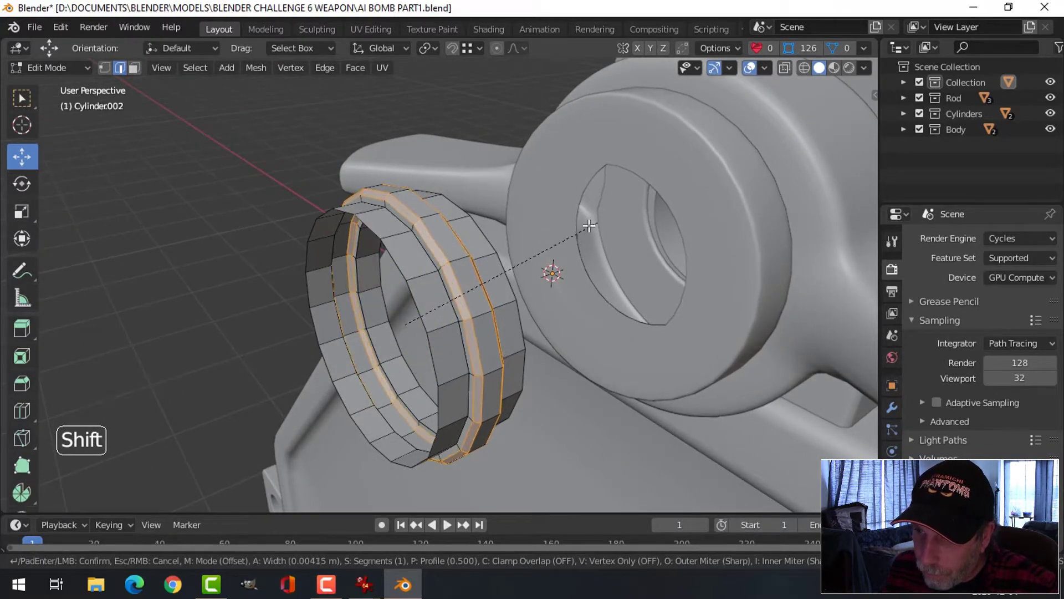
{"action": "left_click", "coordinate": [583, 227]}
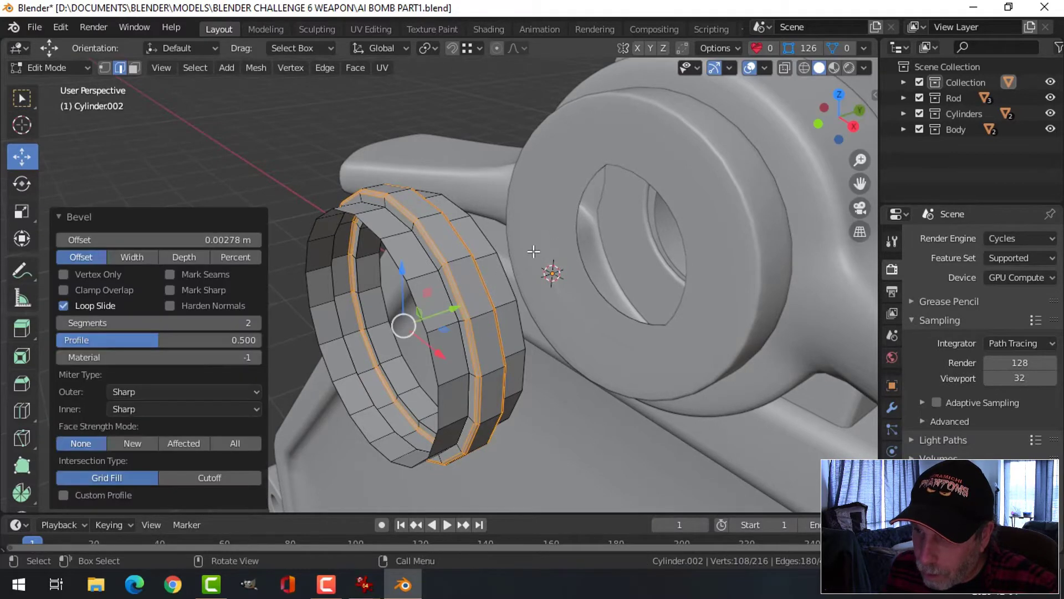
Scale the ring's two open end loops along Y to about 0.6, closer to the raised band, and leave mesh editing
{"action": "key", "text": "alt+a"}
{"action": "middle_click_drag", "start_coordinate": [582, 227], "coordinate": [421, 252]}
{"action": "left_click", "coordinate": [385, 257], "text": "alt+shift"}
{"action": "left_click", "coordinate": [367, 248], "text": "alt+shift"}
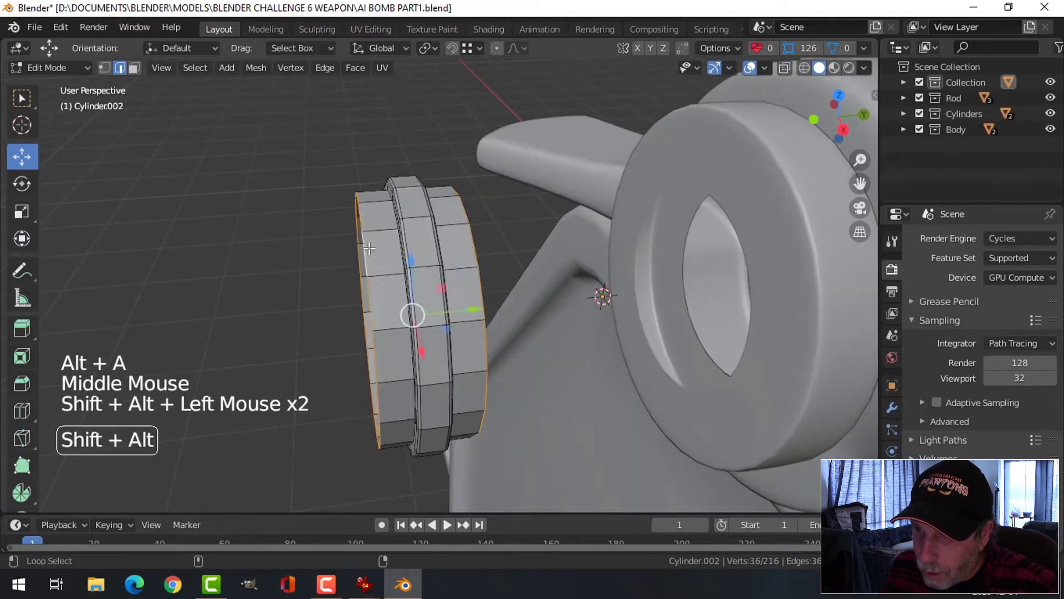
{"action": "key", "text": "s"}
{"action": "key", "text": "y"}
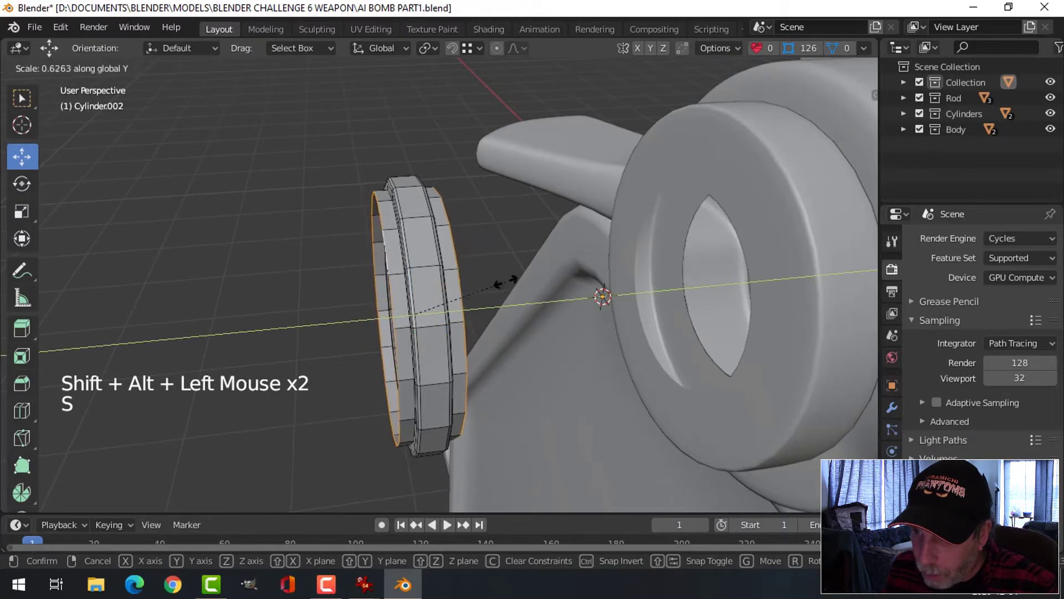
{"action": "left_click", "coordinate": [498, 281]}
{"action": "key", "text": "Tab"}
Add an Array modifier to the ring with relative offsets X 0, Y 1 and Z 0, and enable Merge
{"action": "scroll", "coordinate": [538, 301], "scroll_direction": "down", "scroll_amount": 3}
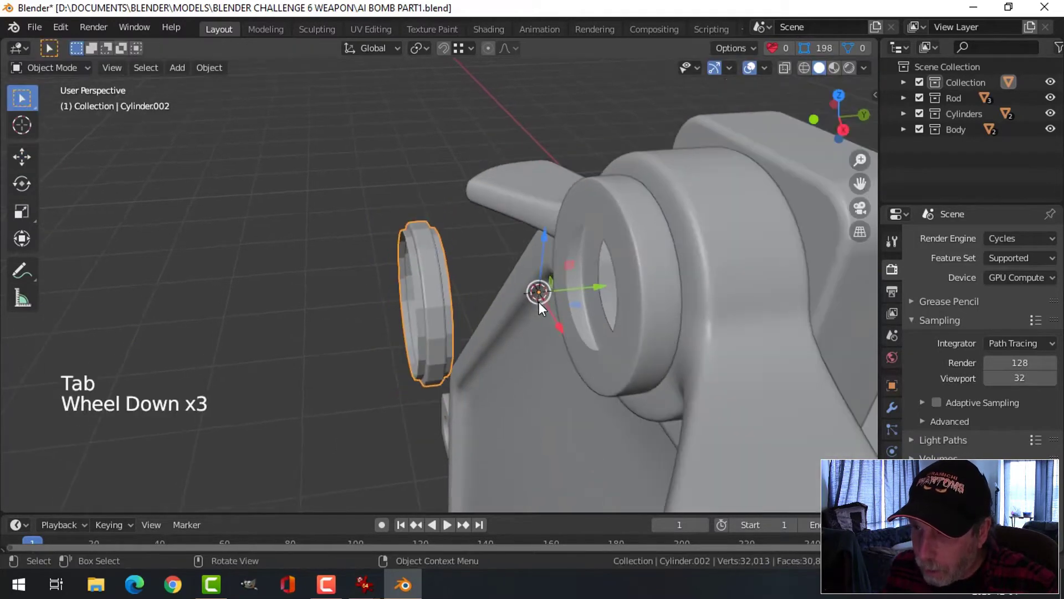
{"action": "middle_click_drag", "start_coordinate": [539, 302], "coordinate": [514, 311]}
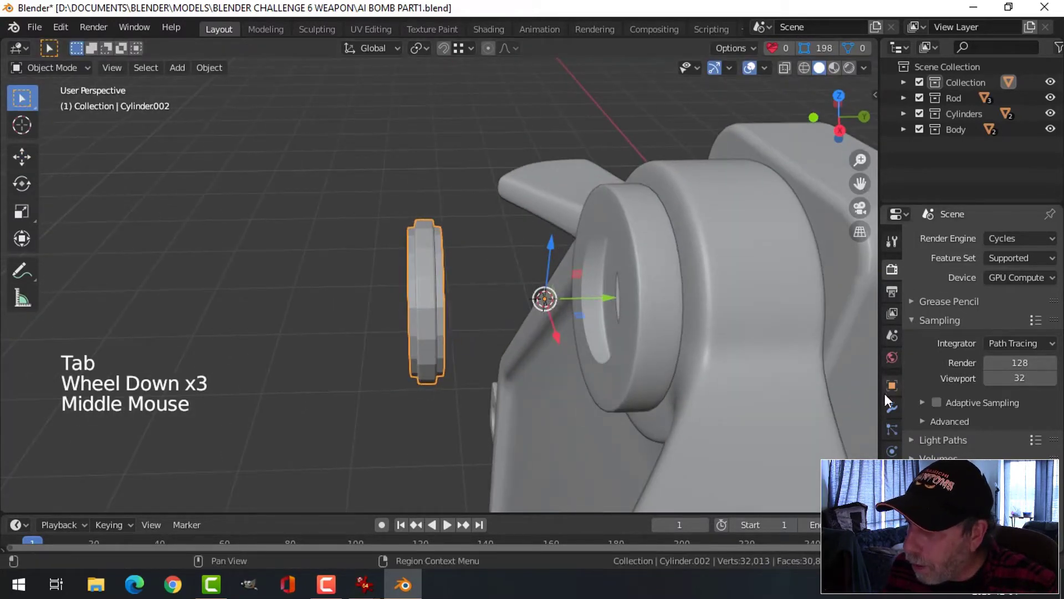
{"action": "left_click", "coordinate": [893, 408]}
{"action": "left_click", "coordinate": [927, 239]}
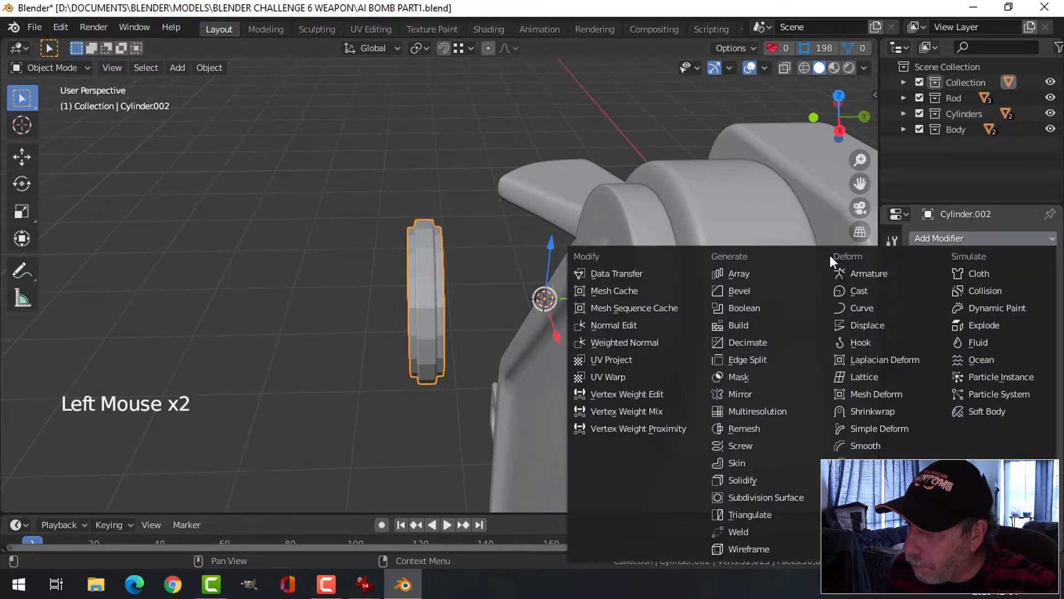
{"action": "left_click", "coordinate": [785, 272]}
{"action": "left_click", "coordinate": [1013, 378]}
{"action": "type", "text": "1"}
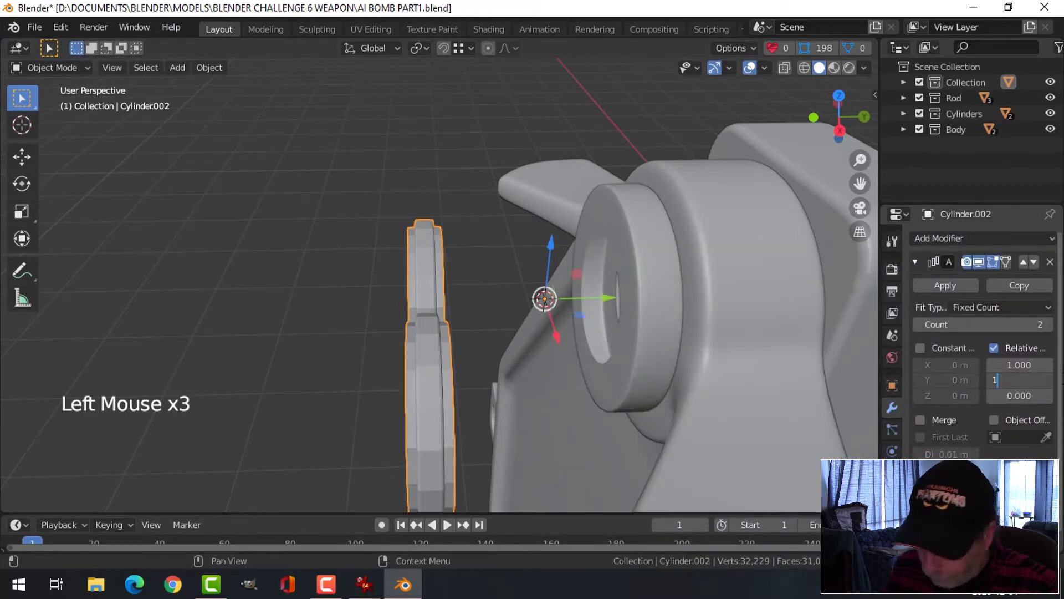
{"action": "key", "text": "Return"}
{"action": "left_click", "coordinate": [921, 420]}
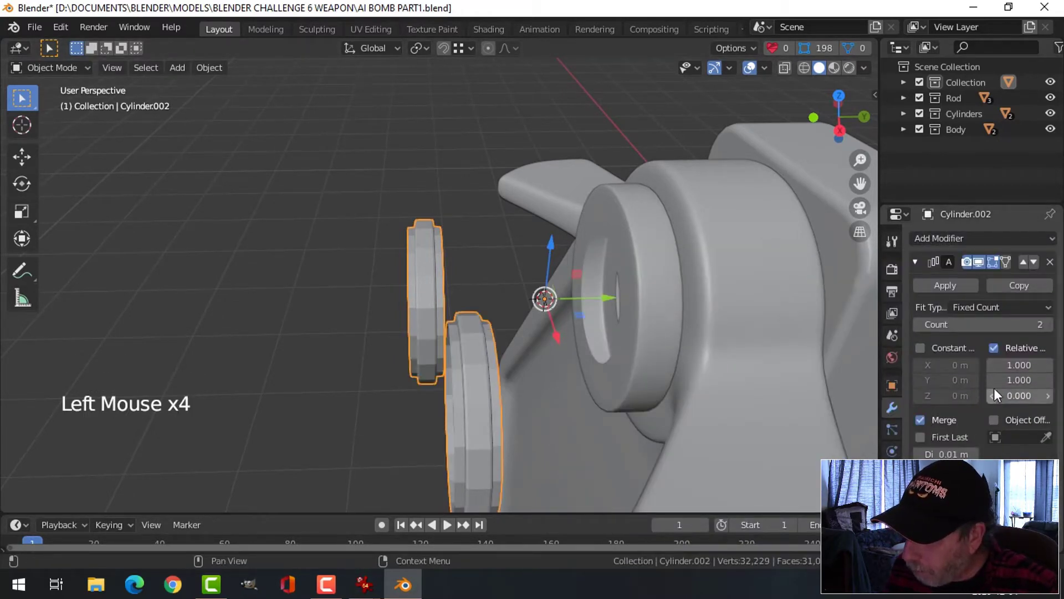
{"action": "left_click", "coordinate": [1019, 365]}
{"action": "key", "text": "Return"}
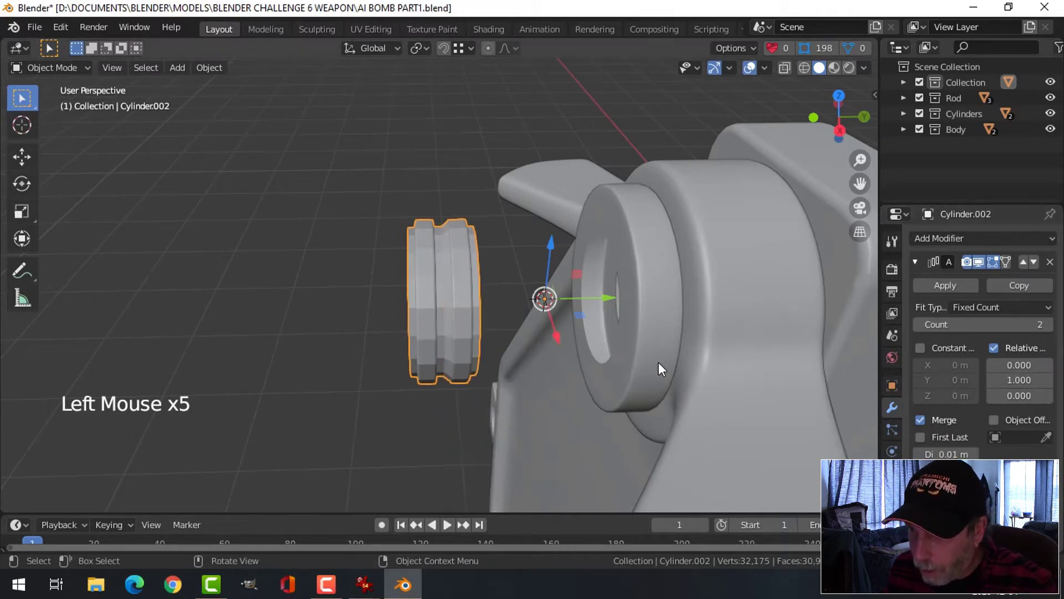
Raise the ring's array count to 9
{"action": "left_click", "coordinate": [1046, 325]}
{"action": "left_click", "coordinate": [1045, 325]}
{"action": "left_click", "coordinate": [1046, 325]}
{"action": "left_click", "coordinate": [1046, 325]}
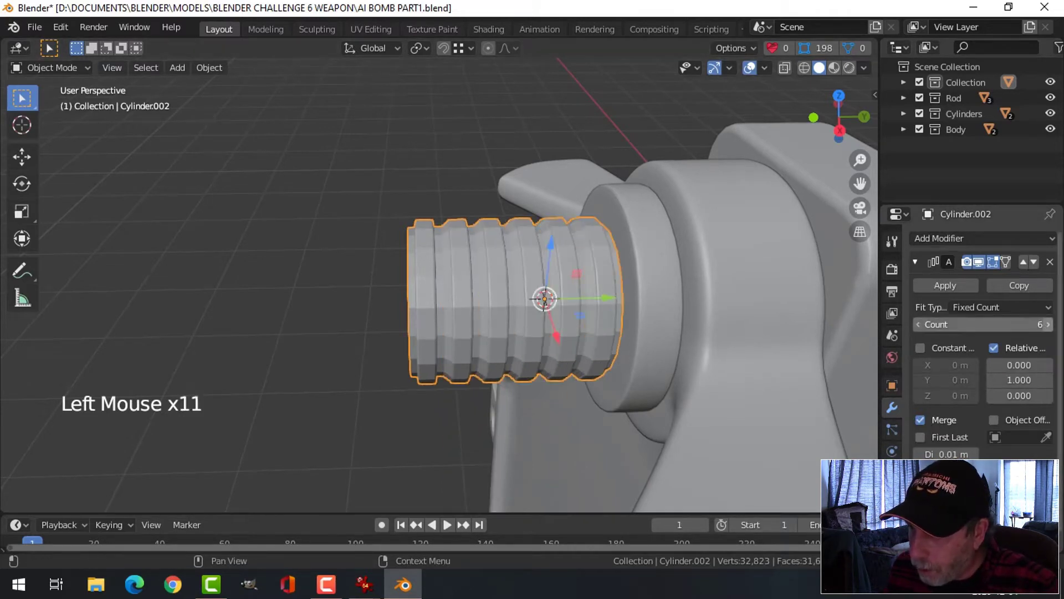
{"action": "left_click", "coordinate": [1045, 325]}
{"action": "left_click", "coordinate": [1045, 325]}
{"action": "left_click", "coordinate": [1045, 325]}
Scale the ring's entire mesh uniformly to 0.867 so the rod is thinner than the wing nut's collar
{"action": "scroll", "coordinate": [676, 346], "scroll_direction": "down", "scroll_amount": 5}
{"action": "middle_click_drag", "start_coordinate": [677, 345], "coordinate": [648, 338]}
{"action": "scroll", "coordinate": [644, 335], "scroll_direction": "up", "scroll_amount": 2}
{"action": "key", "text": "Tab"}
{"action": "key", "text": "a"}
{"action": "scroll", "coordinate": [644, 335], "scroll_direction": "up", "scroll_amount": 1}
{"action": "key", "text": "s"}
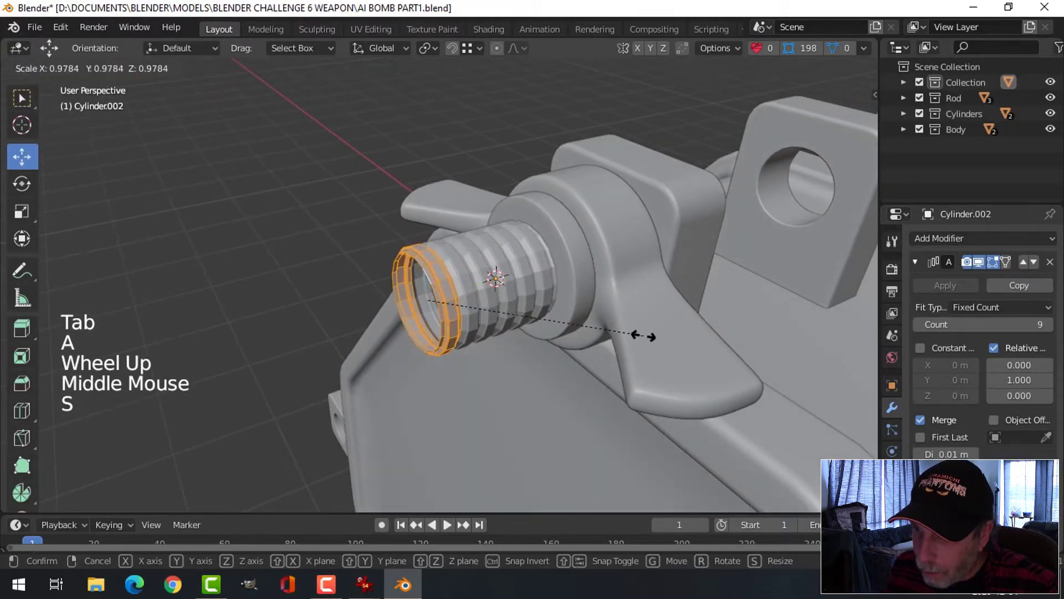
{"action": "left_click", "coordinate": [620, 322]}
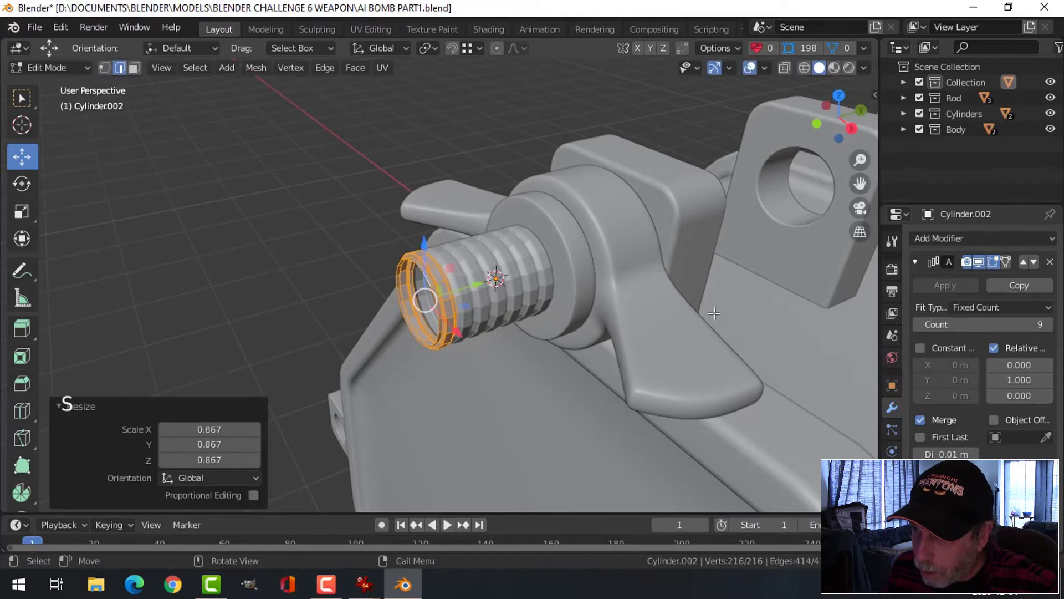
Increase the array count to 38 to extend the rod past the middle bracket
{"action": "middle_click_drag", "start_coordinate": [620, 322], "coordinate": [591, 346]}
{"action": "scroll", "coordinate": [703, 349], "scroll_direction": "down", "scroll_amount": 2}
{"action": "left_click", "coordinate": [971, 325]}
{"action": "left_click_drag", "start_coordinate": [970, 324], "coordinate": [1036, 324]}
{"action": "scroll", "coordinate": [688, 341], "scroll_direction": "down", "scroll_amount": 3}
{"action": "middle_click_drag", "start_coordinate": [687, 342], "coordinate": [514, 333], "text": "shift"}
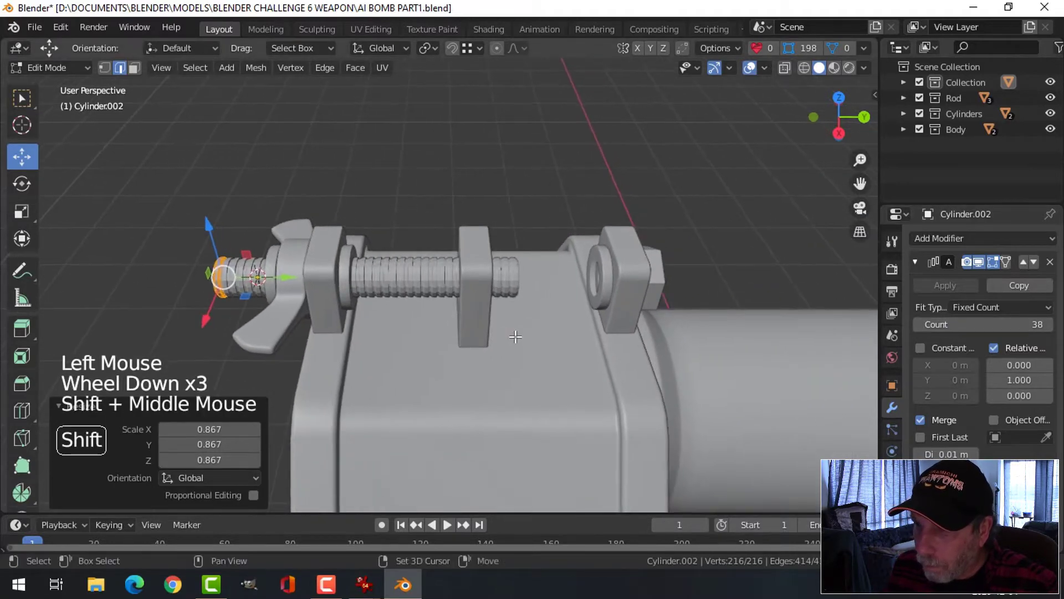
{"action": "scroll", "coordinate": [514, 333], "scroll_direction": "down", "scroll_amount": 1}
Return to Object Mode and move the new rod about 0.185 m along Y, farther into the wing nut
{"action": "key", "text": "alt+a"}
{"action": "key", "text": "Tab"}
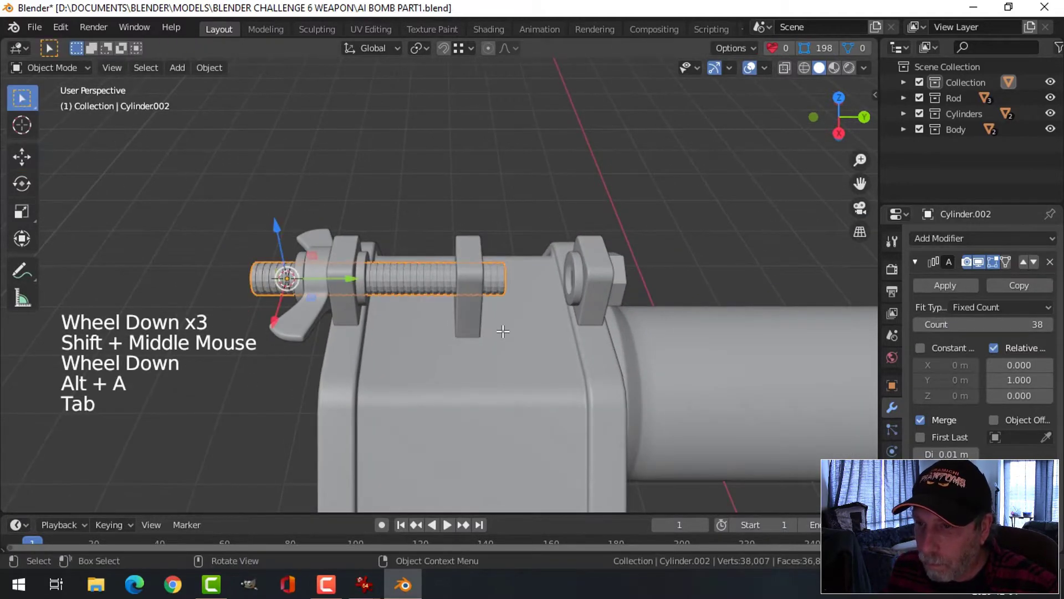
{"action": "key", "text": "alt+a"}
{"action": "scroll", "coordinate": [503, 331], "scroll_direction": "down", "scroll_amount": 2}
{"action": "middle_click_drag", "start_coordinate": [503, 331], "coordinate": [530, 319]}
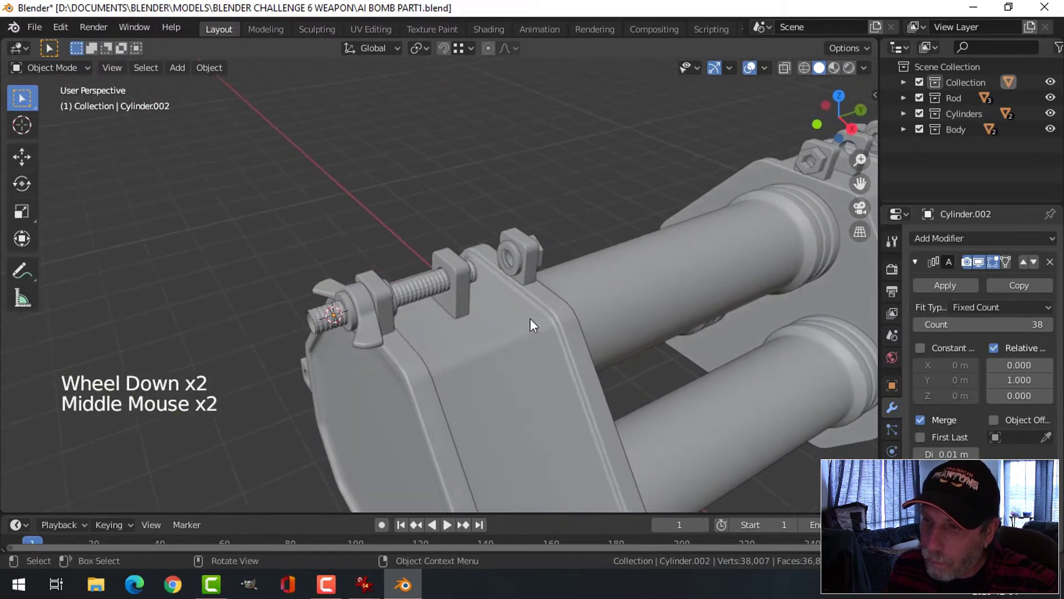
{"action": "left_click", "coordinate": [415, 294]}
{"action": "mouse_move", "coordinate": [415, 294]}
{"action": "middle_mouse_down"}
{"action": "mouse_move", "coordinate": [407, 331]}
{"action": "mouse_move", "coordinate": [395, 290]}
{"action": "middle_mouse_up"}
{"action": "left_click_drag", "start_coordinate": [394, 289], "coordinate": [419, 283]}
Set the array count to 211 so the rod runs through the wing nut at the model's far end
{"action": "scroll", "coordinate": [667, 326], "scroll_direction": "down", "scroll_amount": 2}
{"action": "middle_click_drag", "start_coordinate": [654, 326], "coordinate": [516, 332], "text": "shift"}
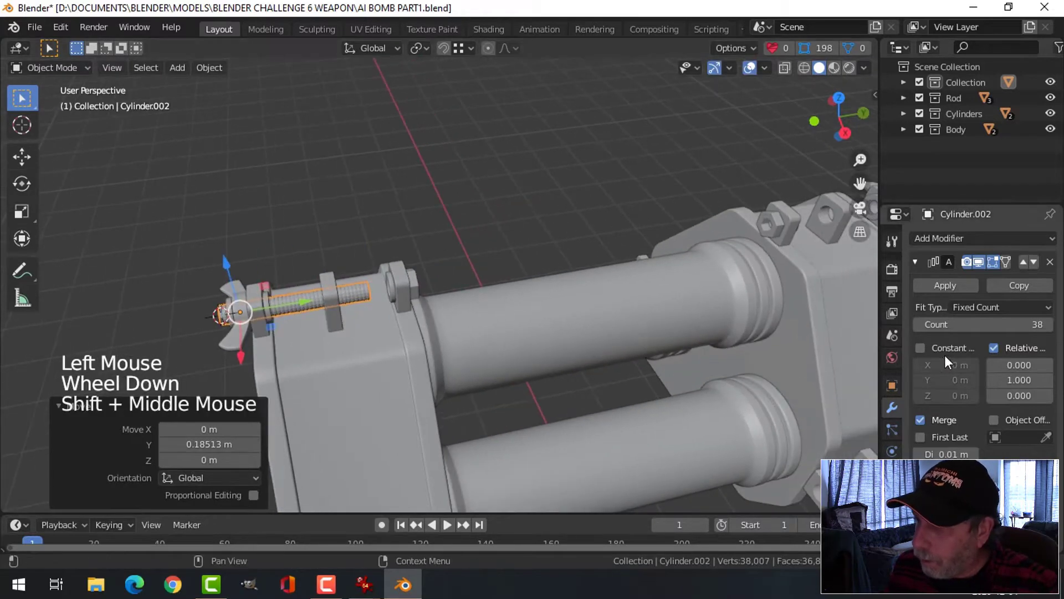
{"action": "left_click_drag", "start_coordinate": [948, 324], "coordinate": [1037, 325]}
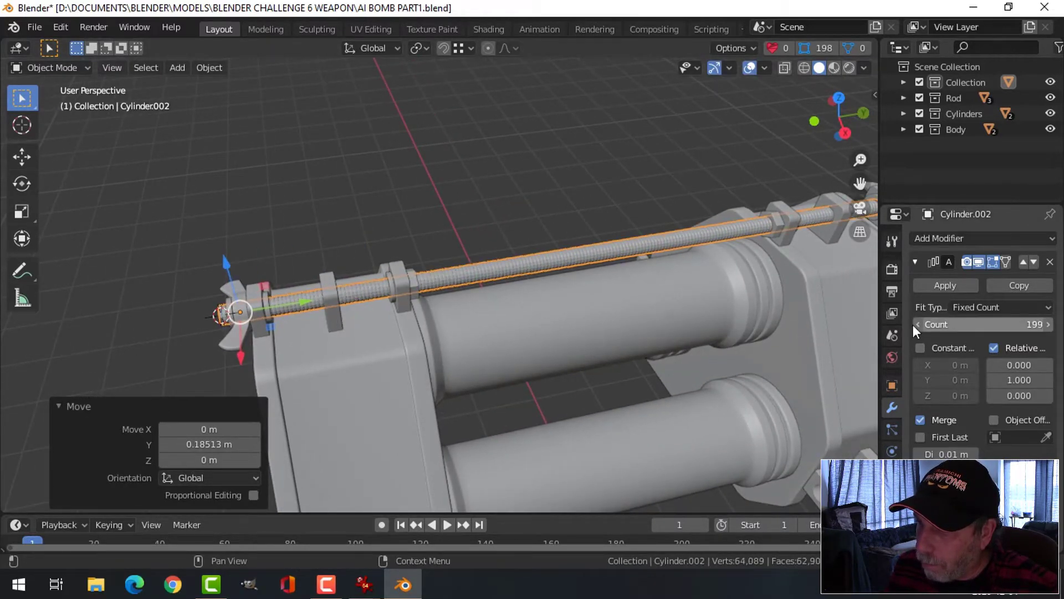
{"action": "scroll", "coordinate": [787, 258], "scroll_direction": "up", "scroll_amount": 2}
{"action": "middle_click_drag", "start_coordinate": [787, 258], "coordinate": [744, 285], "text": "shift"}
{"action": "scroll", "coordinate": [734, 282], "scroll_direction": "up", "scroll_amount": 5}
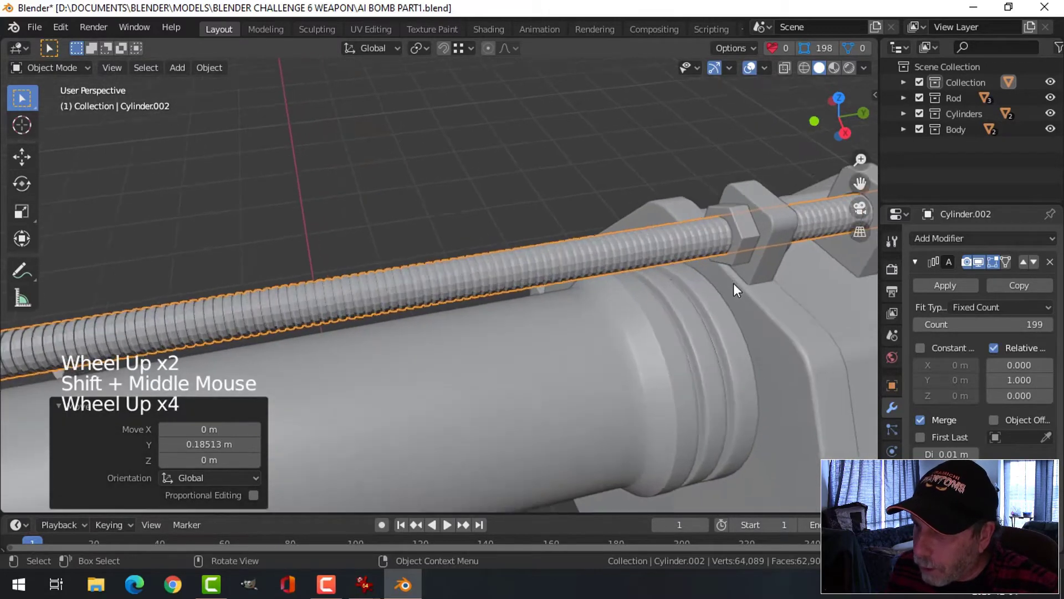
{"action": "scroll", "coordinate": [765, 224], "scroll_direction": "down", "scroll_amount": 1}
{"action": "scroll", "coordinate": [751, 252], "scroll_direction": "down", "scroll_amount": 4}
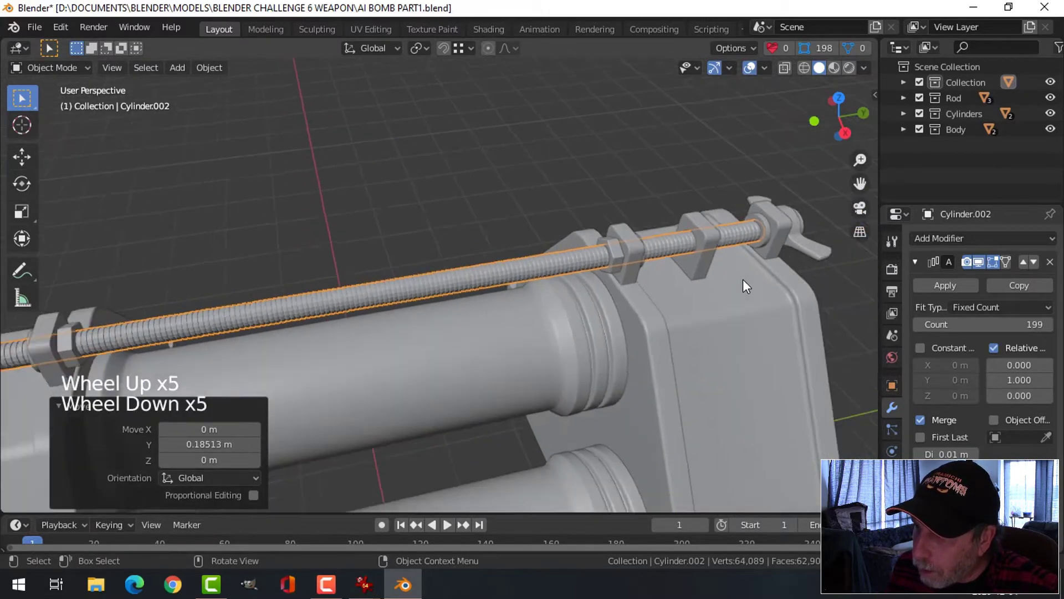
{"action": "scroll", "coordinate": [743, 285], "scroll_direction": "down", "scroll_amount": 1}
{"action": "middle_click_drag", "start_coordinate": [743, 285], "coordinate": [629, 325], "text": "shift"}
{"action": "left_click", "coordinate": [1005, 325]}
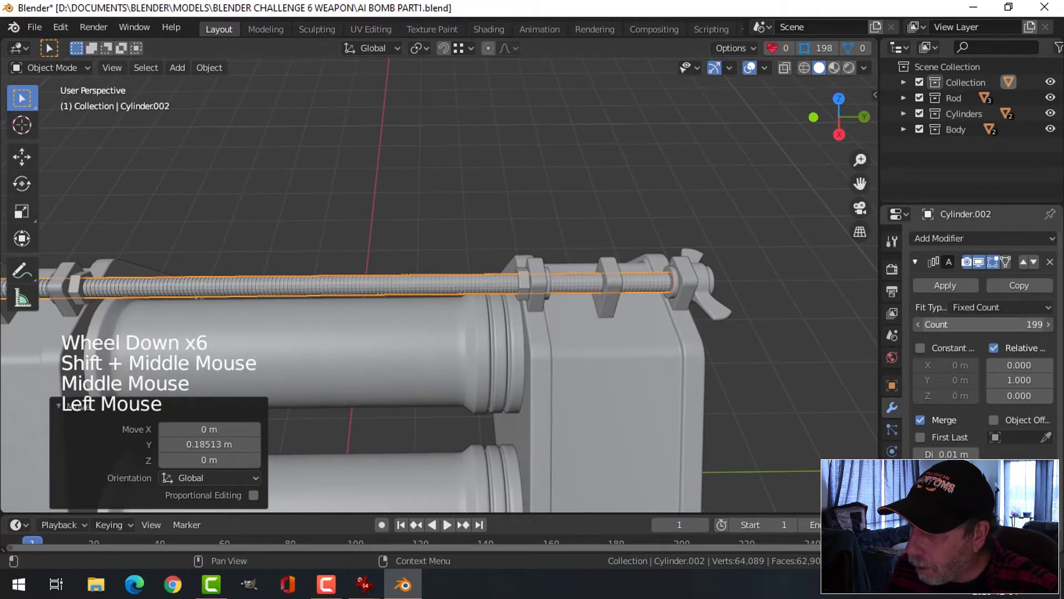
{"action": "left_click_drag", "start_coordinate": [1006, 325], "coordinate": [1009, 325]}
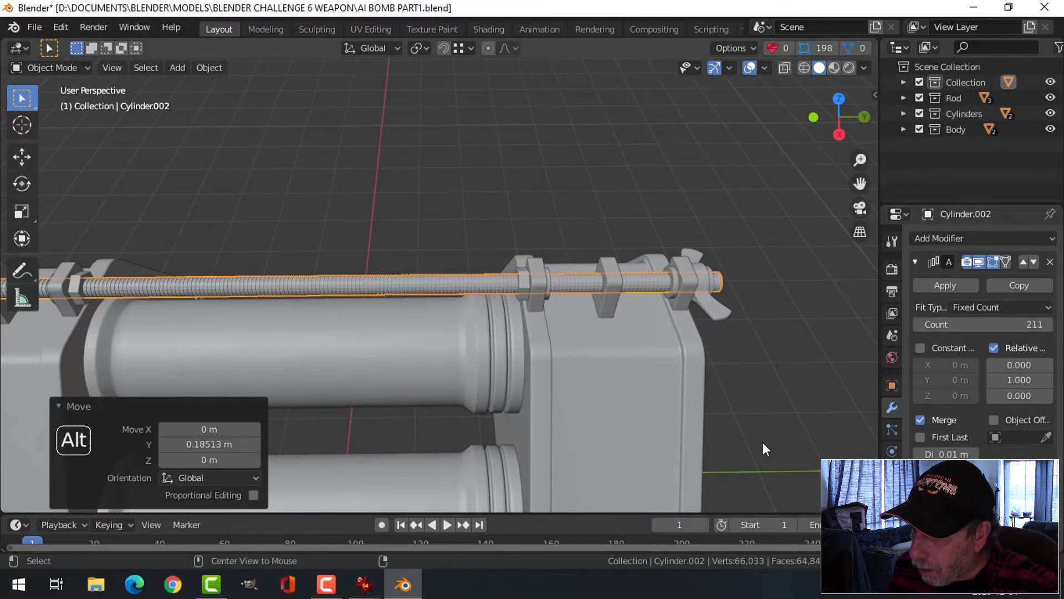
Examine the full-length rod across both end bodies from several angles
{"action": "key", "text": "alt+a"}
{"action": "key", "text": "Tab"}
{"action": "scroll", "coordinate": [629, 396], "scroll_direction": "down", "scroll_amount": 2}
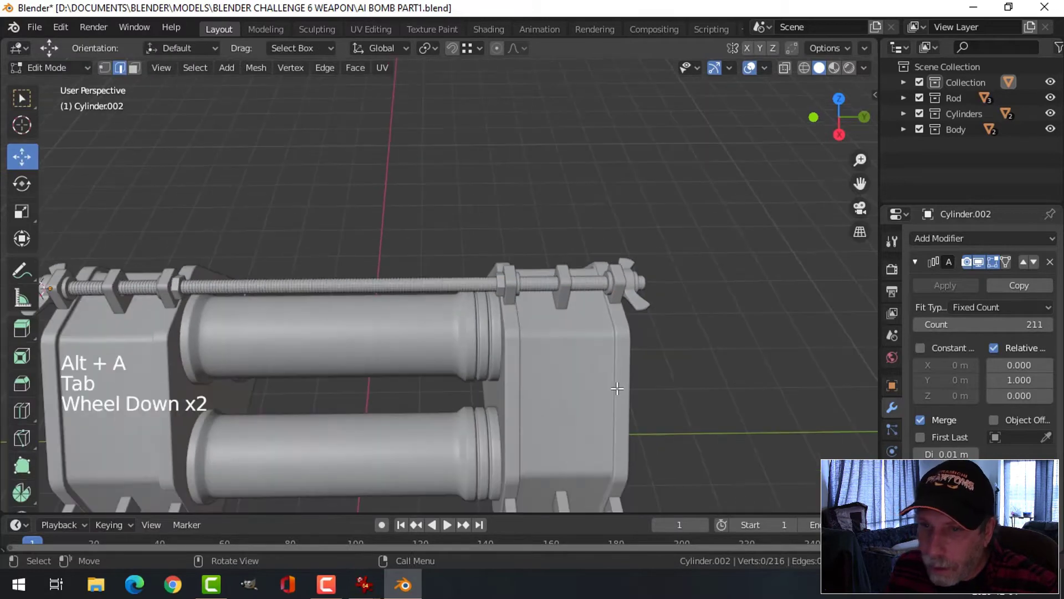
{"action": "key", "text": "Tab"}
{"action": "scroll", "coordinate": [567, 385], "scroll_direction": "down", "scroll_amount": 1}
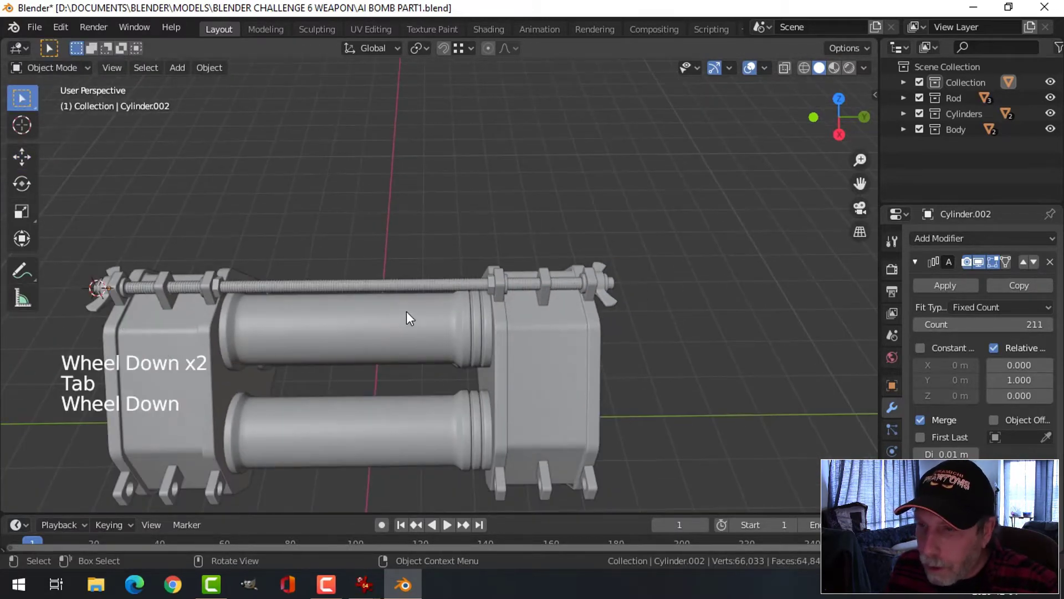
{"action": "middle_click_drag", "start_coordinate": [331, 337], "coordinate": [399, 309]}
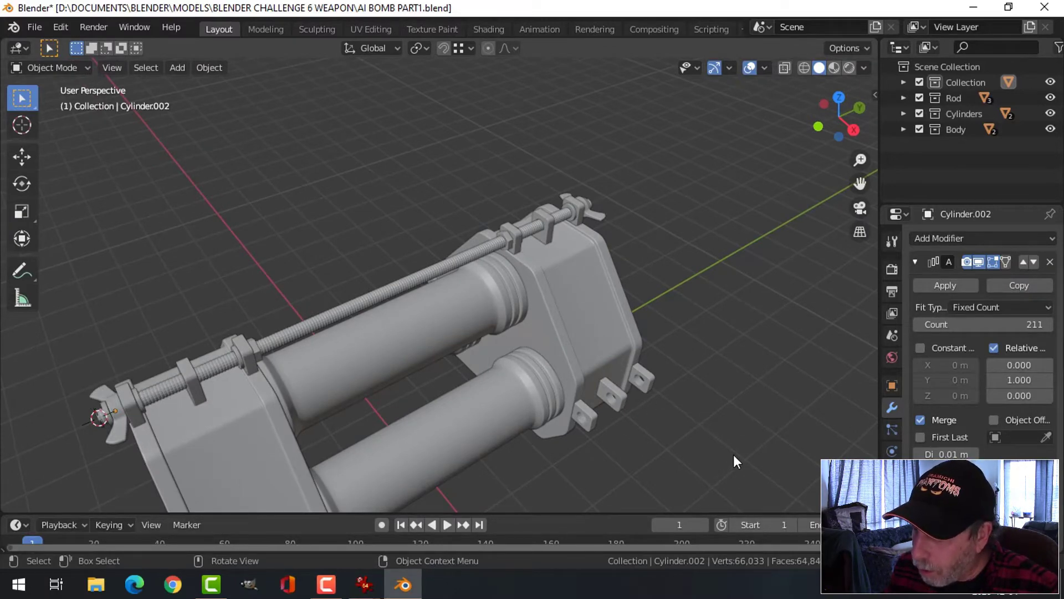
{"action": "middle_click_drag", "start_coordinate": [733, 455], "coordinate": [694, 351], "text": "shift"}
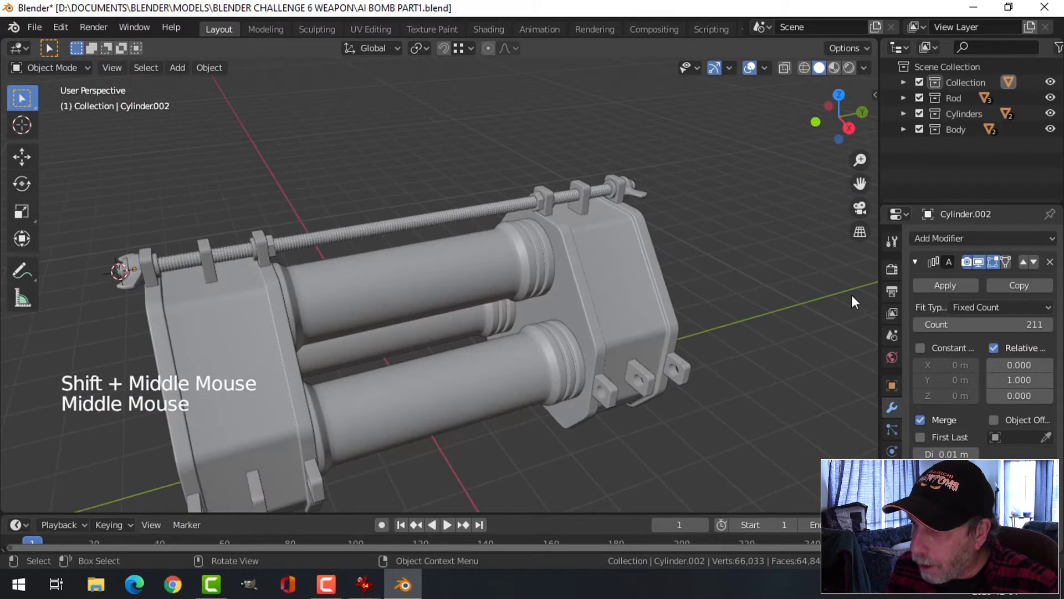
Apply smooth shading to the new rod and check its threads near the brackets
{"action": "left_click", "coordinate": [495, 206]}
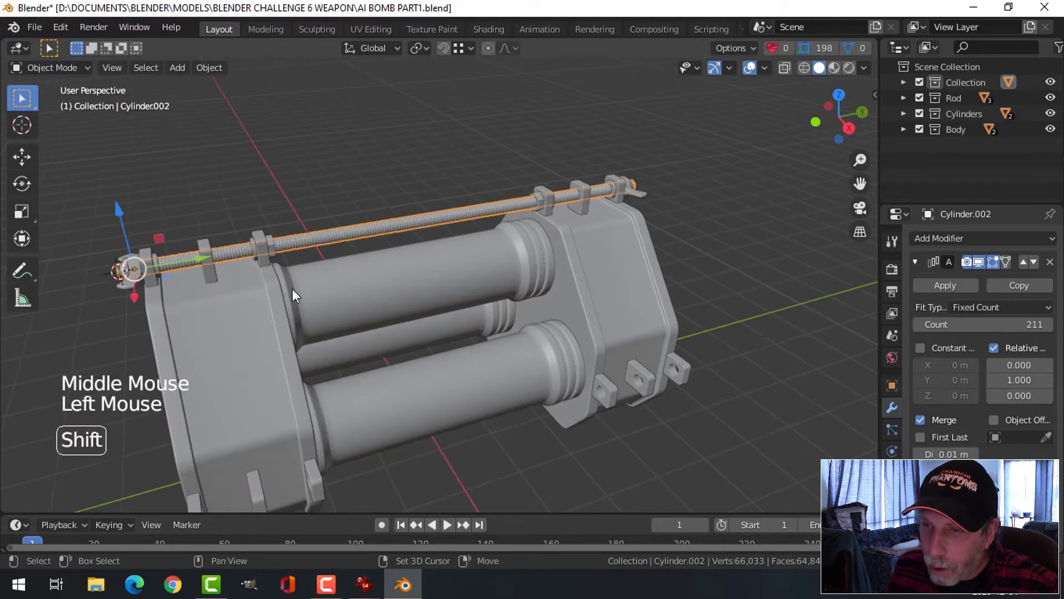
{"action": "middle_click_drag", "start_coordinate": [291, 288], "coordinate": [466, 294], "text": "shift"}
{"action": "scroll", "coordinate": [466, 294], "scroll_direction": "up", "scroll_amount": 3}
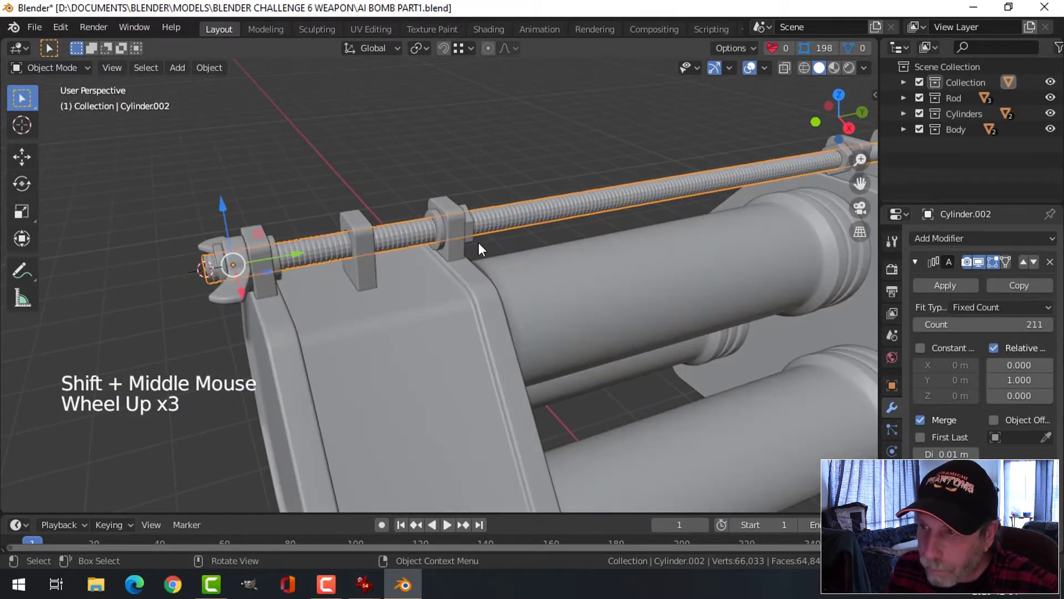
{"action": "right_click", "coordinate": [491, 221]}
{"action": "scroll", "coordinate": [494, 221], "scroll_direction": "up", "scroll_amount": 2}
{"action": "middle_click_drag", "start_coordinate": [547, 260], "coordinate": [534, 302]}
{"action": "scroll", "coordinate": [532, 304], "scroll_direction": "up", "scroll_amount": 3}
{"action": "scroll", "coordinate": [531, 297], "scroll_direction": "down", "scroll_amount": 1}
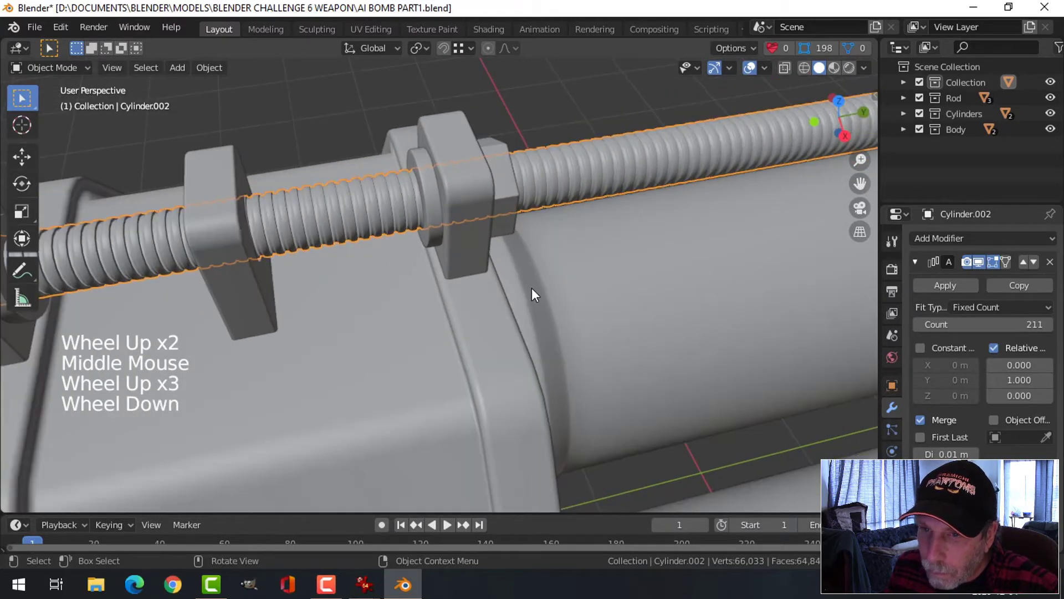
{"action": "middle_click_drag", "start_coordinate": [533, 292], "coordinate": [533, 224]}
{"action": "key", "text": "alt+a"}
{"action": "scroll", "coordinate": [581, 278], "scroll_direction": "down", "scroll_amount": 2}
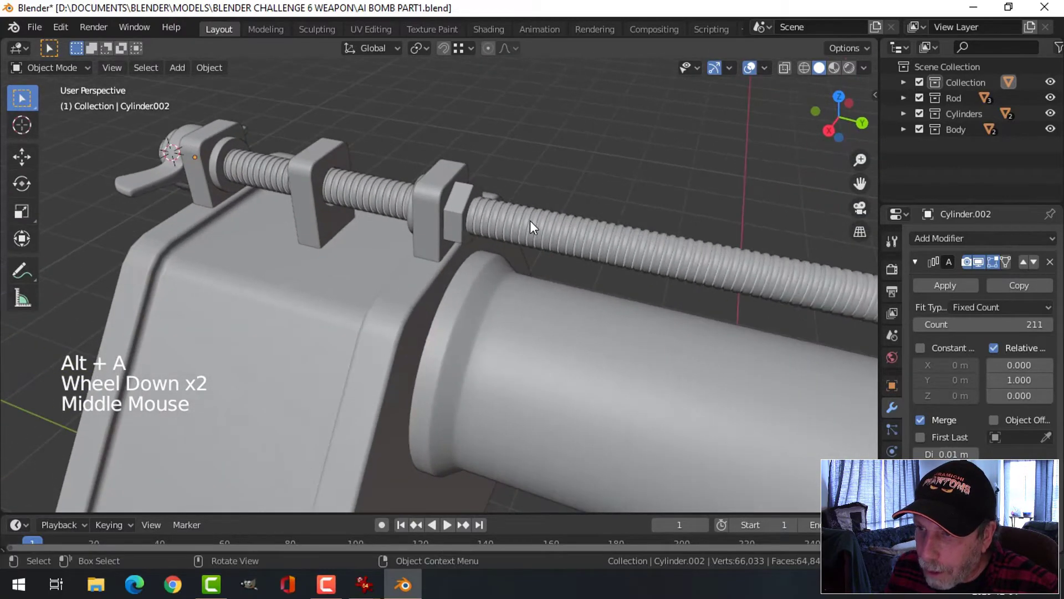
Try a level 1 subdivision on the threaded rod, then undo it
{"action": "left_click", "coordinate": [533, 224]}
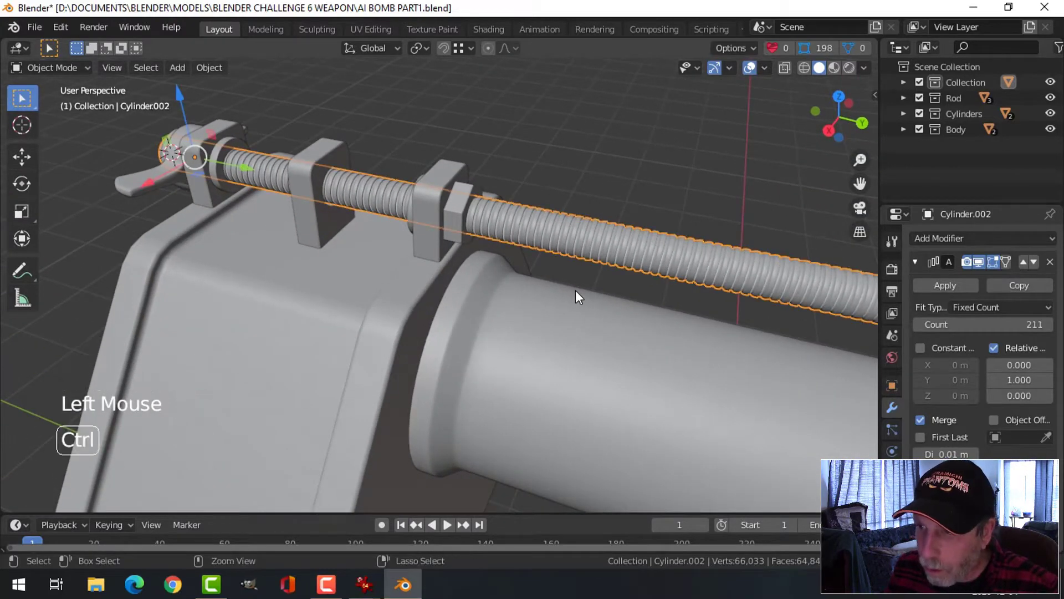
{"action": "key", "text": "ctrl+1"}
{"action": "scroll", "coordinate": [548, 272], "scroll_direction": "down", "scroll_amount": 1}
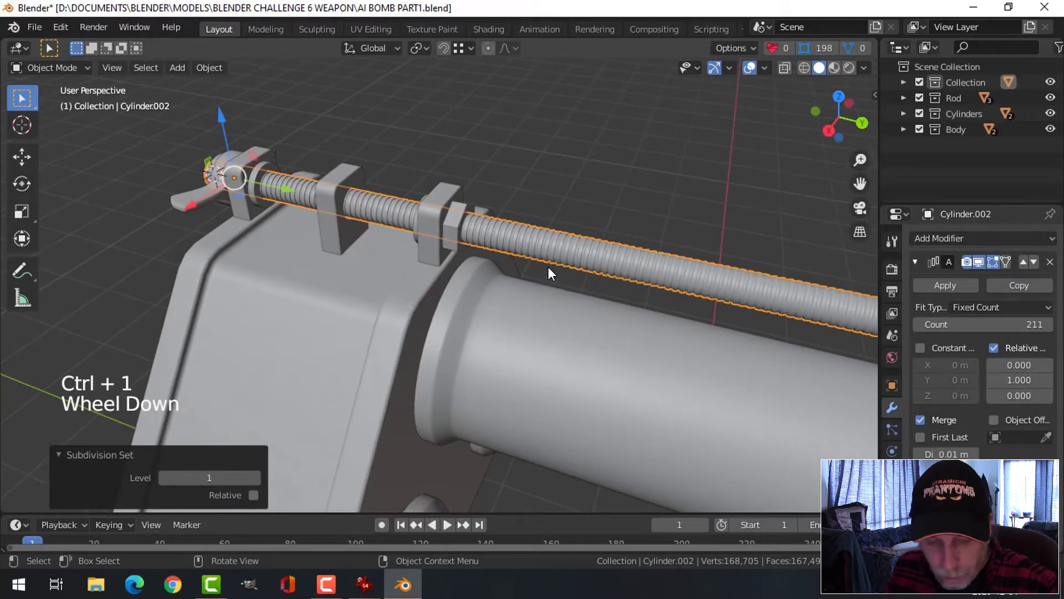
{"action": "key", "text": "ctrl+z"}
Examine the smooth-shaded rod along the brackets and its open end at the near wing nut
{"action": "middle_click_drag", "start_coordinate": [517, 278], "coordinate": [387, 296]}
{"action": "key", "text": "alt+a"}
{"action": "scroll", "coordinate": [387, 296], "scroll_direction": "up", "scroll_amount": 2}
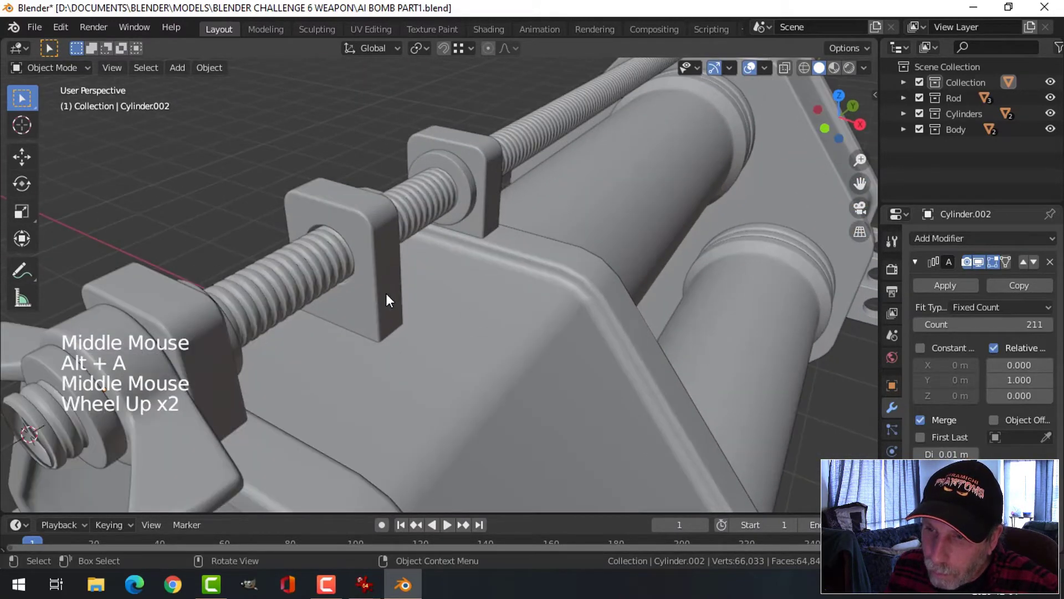
{"action": "scroll", "coordinate": [386, 300], "scroll_direction": "up", "scroll_amount": 2}
{"action": "scroll", "coordinate": [387, 297], "scroll_direction": "down", "scroll_amount": 6}
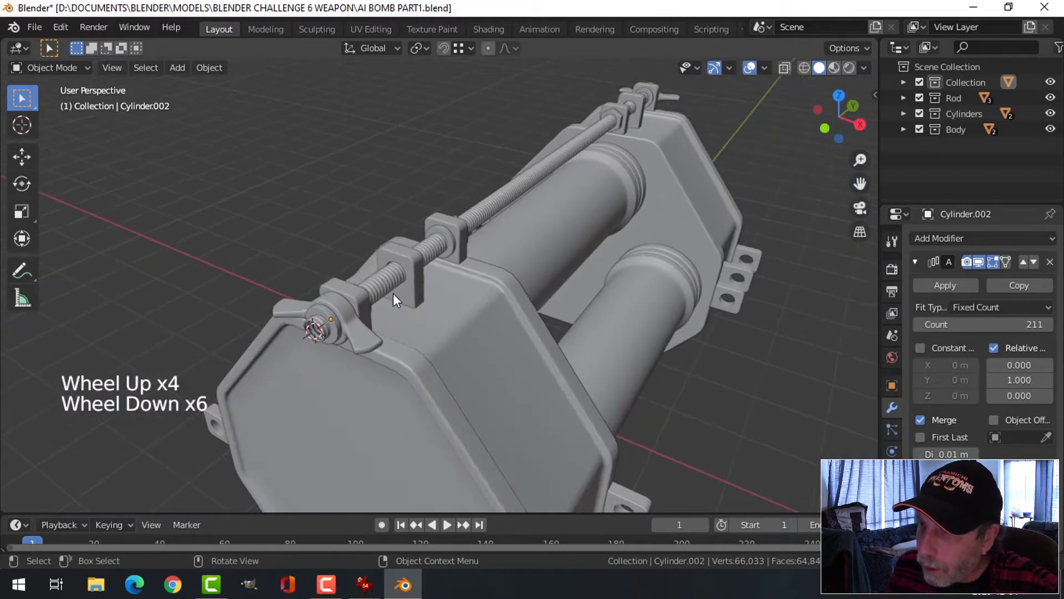
{"action": "middle_click_drag", "start_coordinate": [399, 299], "coordinate": [572, 291]}
{"action": "scroll", "coordinate": [448, 302], "scroll_direction": "down", "scroll_amount": 1}
{"action": "scroll", "coordinate": [428, 308], "scroll_direction": "up", "scroll_amount": 2}
{"action": "middle_click_drag", "start_coordinate": [438, 311], "coordinate": [531, 327], "text": "shift"}
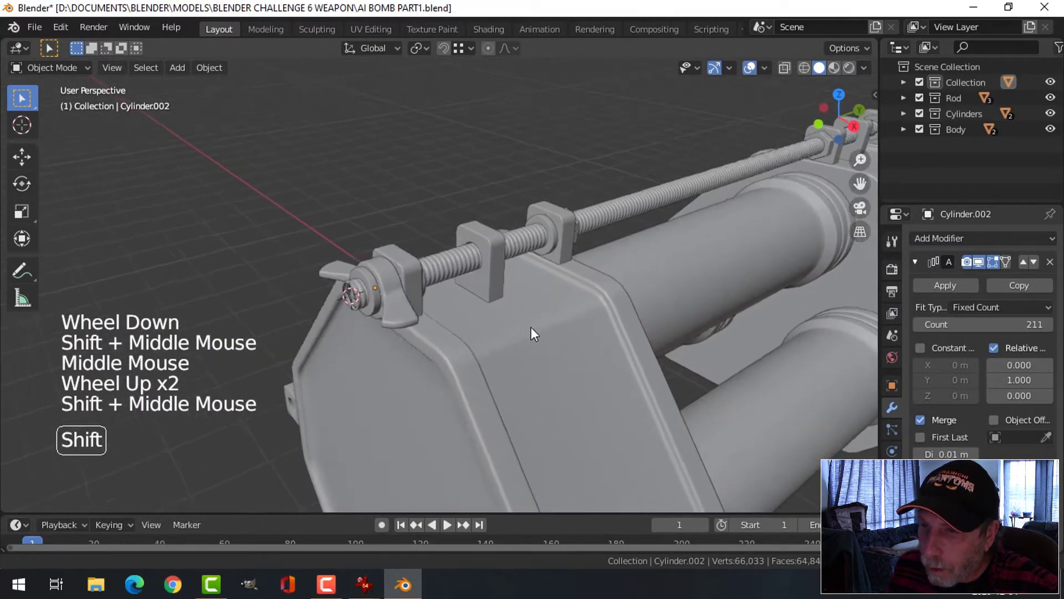
{"action": "scroll", "coordinate": [547, 343], "scroll_direction": "up", "scroll_amount": 5}
{"action": "middle_click_drag", "start_coordinate": [552, 372], "coordinate": [501, 272], "text": "shift"}
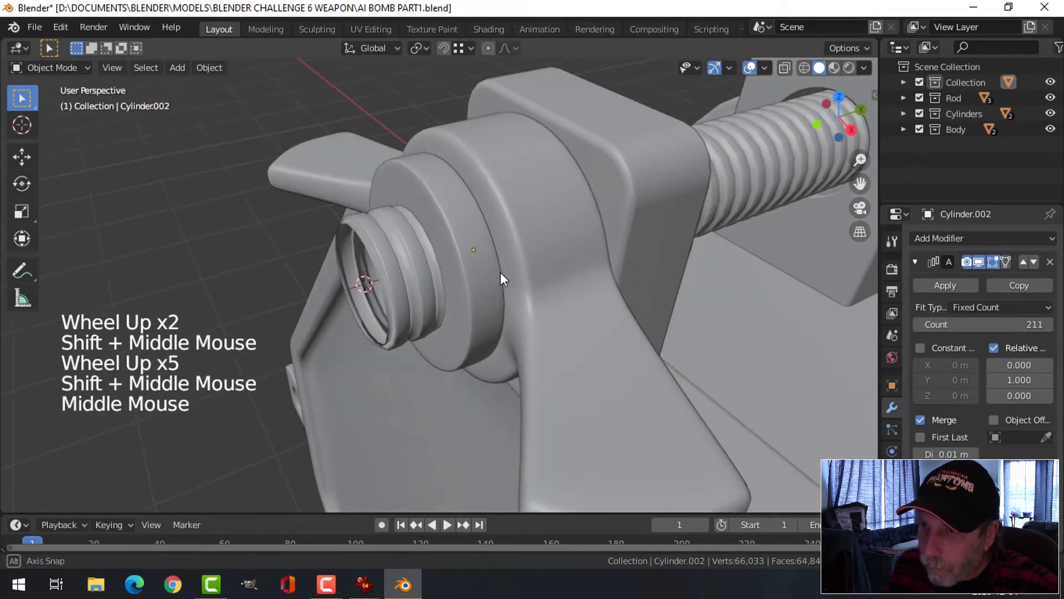
Switch to IrfanView and view jack-perry-ai-bomb.jpg at 150% to study how the rod ends at the wing nut
{"action": "mouse_move", "coordinate": [363, 582]}
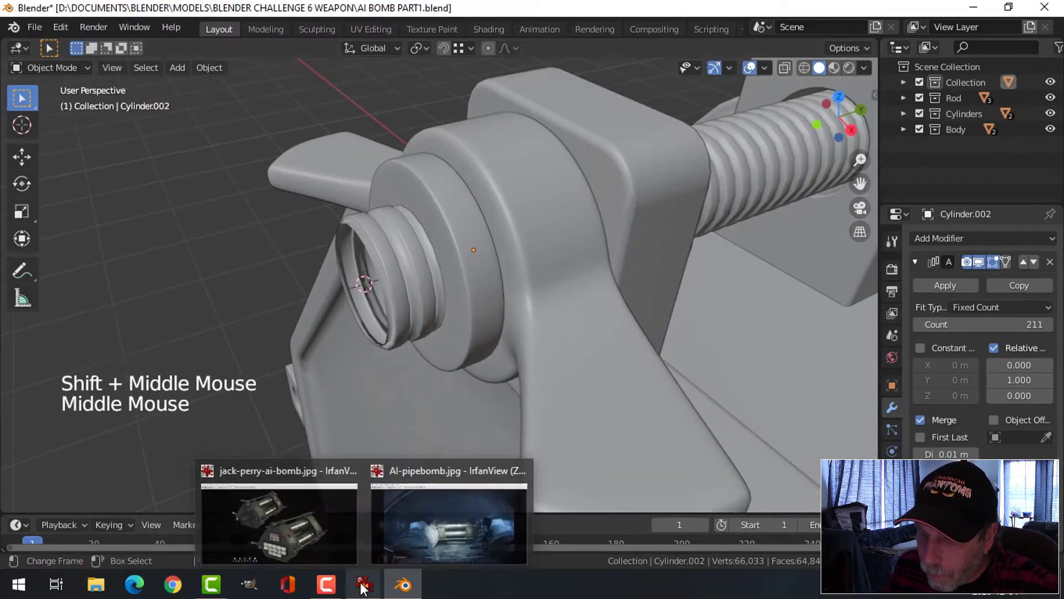
{"action": "left_click", "coordinate": [321, 540]}
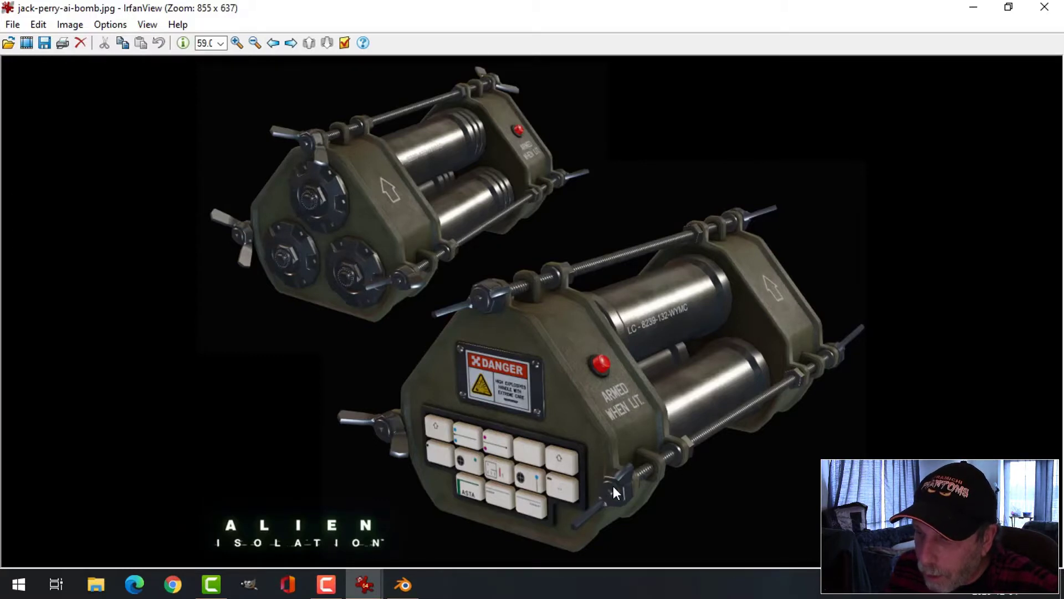
{"action": "left_click", "coordinate": [221, 44]}
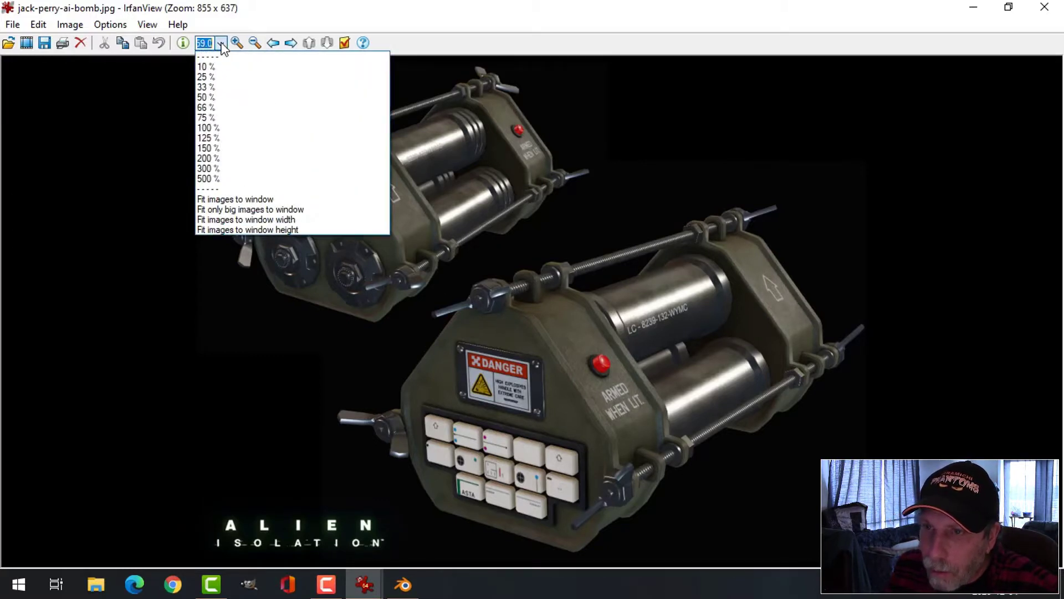
{"action": "left_click", "coordinate": [222, 146]}
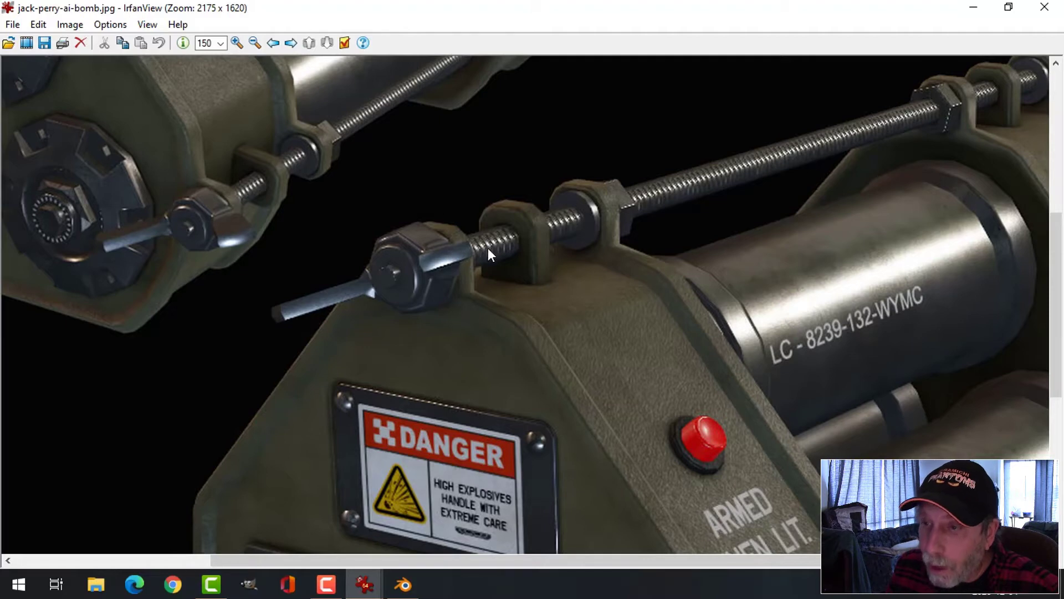
Switch back to Blender and move the threaded rod slightly along Y, deeper into the near wing nut
{"action": "left_click", "coordinate": [403, 584]}
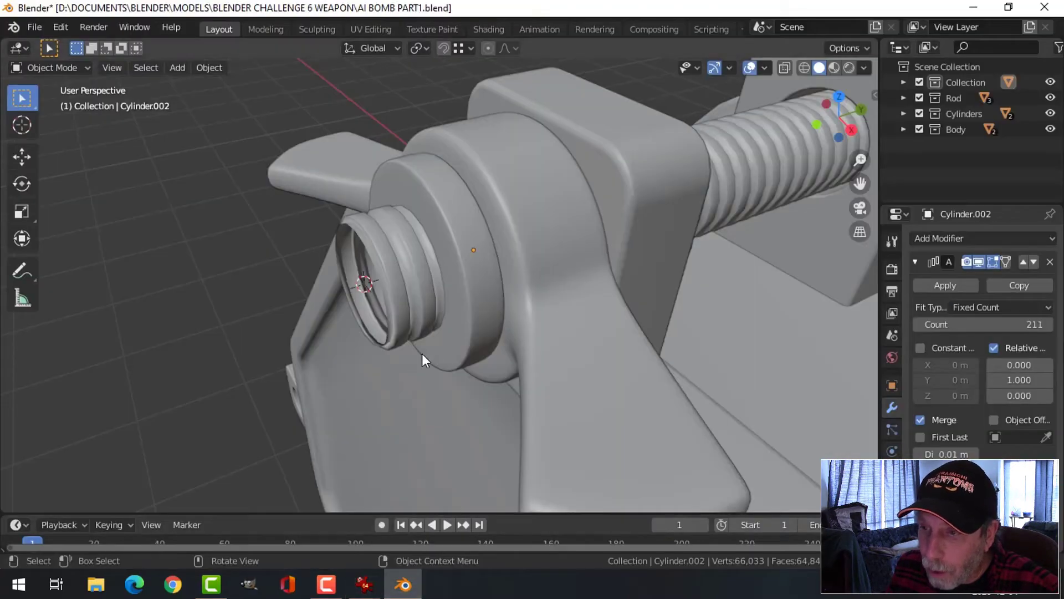
{"action": "middle_click_drag", "start_coordinate": [422, 354], "coordinate": [472, 361]}
{"action": "left_click", "coordinate": [375, 286]}
{"action": "scroll", "coordinate": [458, 345], "scroll_direction": "down", "scroll_amount": 2}
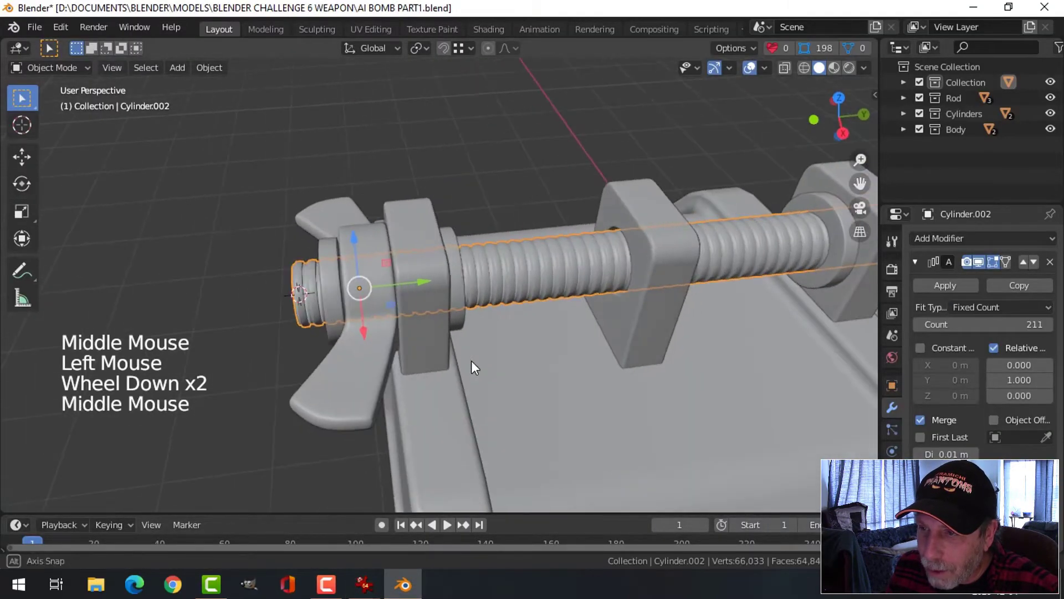
{"action": "left_click_drag", "start_coordinate": [422, 280], "coordinate": [441, 281]}
In Edit Mode, select the front edge loop of the rod's ring and duplicate it in place
{"action": "middle_click_drag", "start_coordinate": [441, 281], "coordinate": [527, 316]}
{"action": "scroll", "coordinate": [571, 293], "scroll_direction": "up", "scroll_amount": 2}
{"action": "middle_click_drag", "start_coordinate": [527, 316], "coordinate": [421, 307]}
{"action": "key", "text": "Tab"}
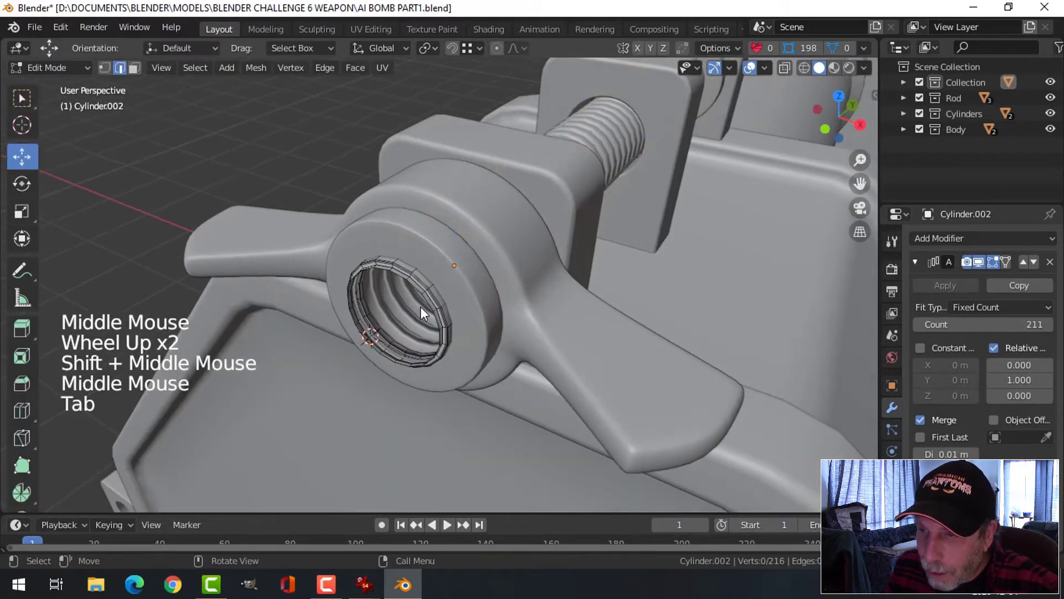
{"action": "scroll", "coordinate": [408, 287], "scroll_direction": "up", "scroll_amount": 2}
{"action": "key", "text": "2"}
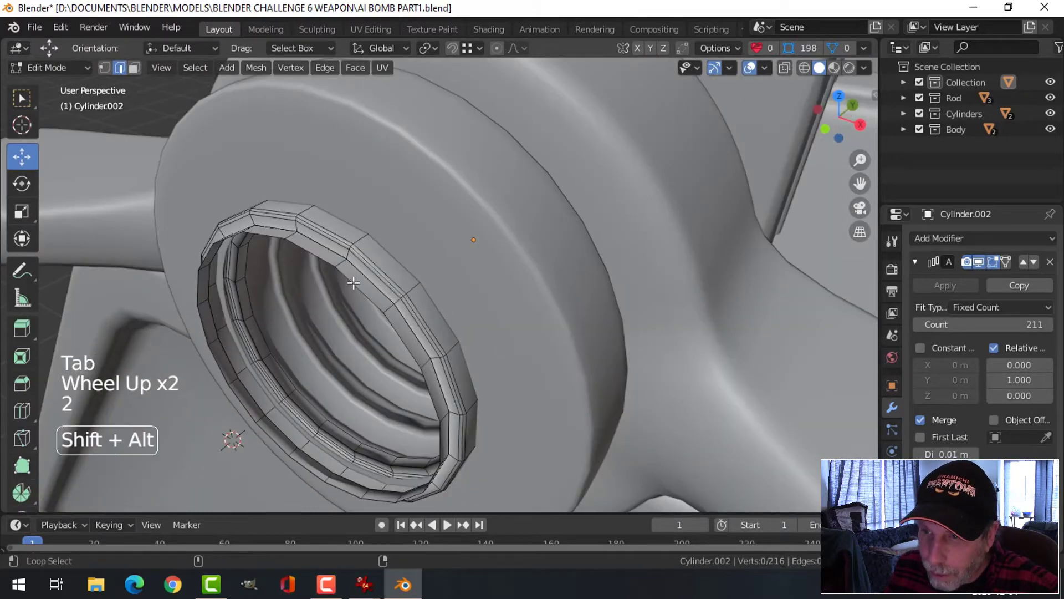
{"action": "left_click", "coordinate": [410, 289], "text": "alt+shift"}
{"action": "scroll", "coordinate": [410, 288], "scroll_direction": "down", "scroll_amount": 2}
{"action": "middle_click_drag", "start_coordinate": [410, 289], "coordinate": [455, 301]}
{"action": "key", "text": "shift+d"}
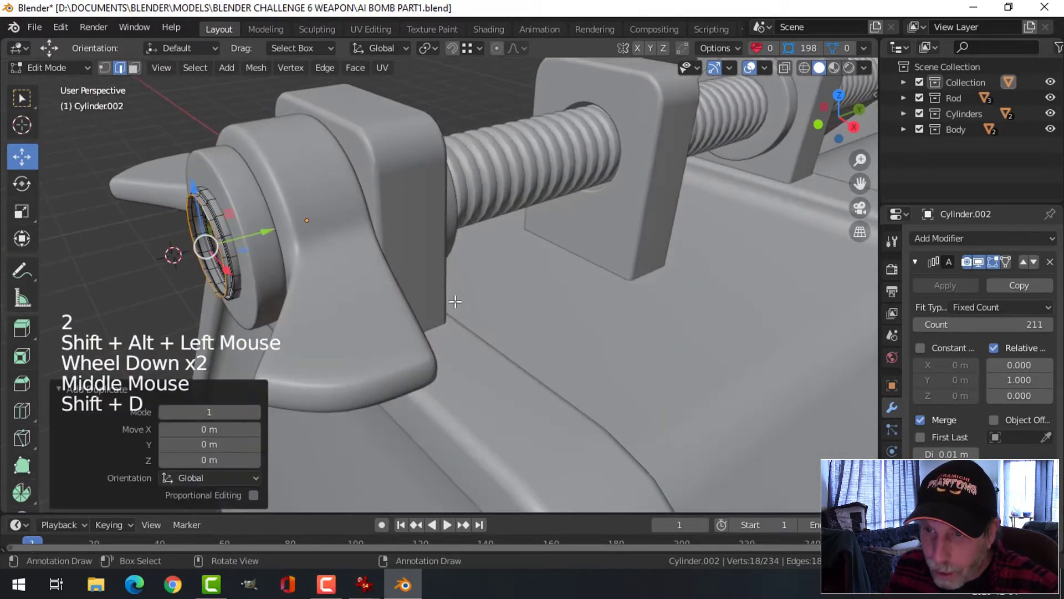
Move the duplicated loop outward along Y, clear of the wing nut, and separate it into its own object
{"action": "left_click", "coordinate": [239, 241]}
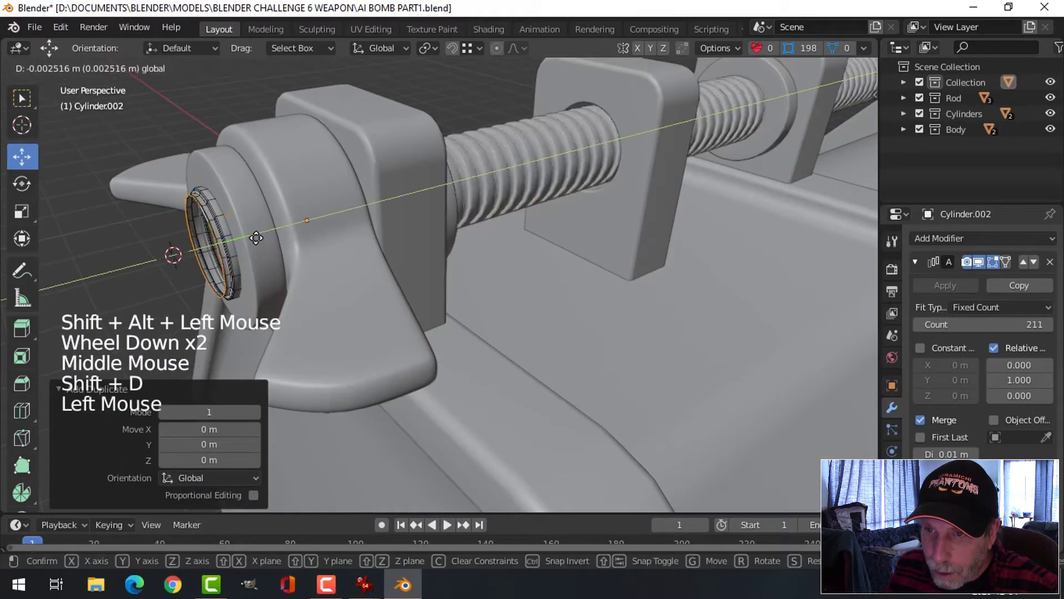
{"action": "key", "text": "p"}
{"action": "left_click", "coordinate": [403, 253]}
{"action": "key", "text": "Tab"}
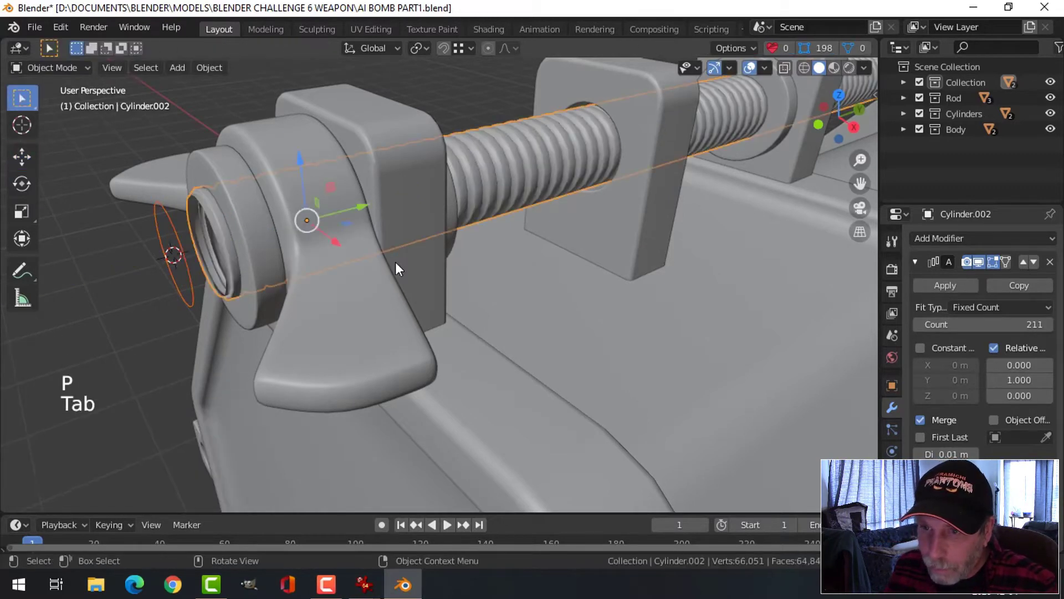
Remove the Array modifier from the separated loop and save the file
{"action": "left_click", "coordinate": [184, 238]}
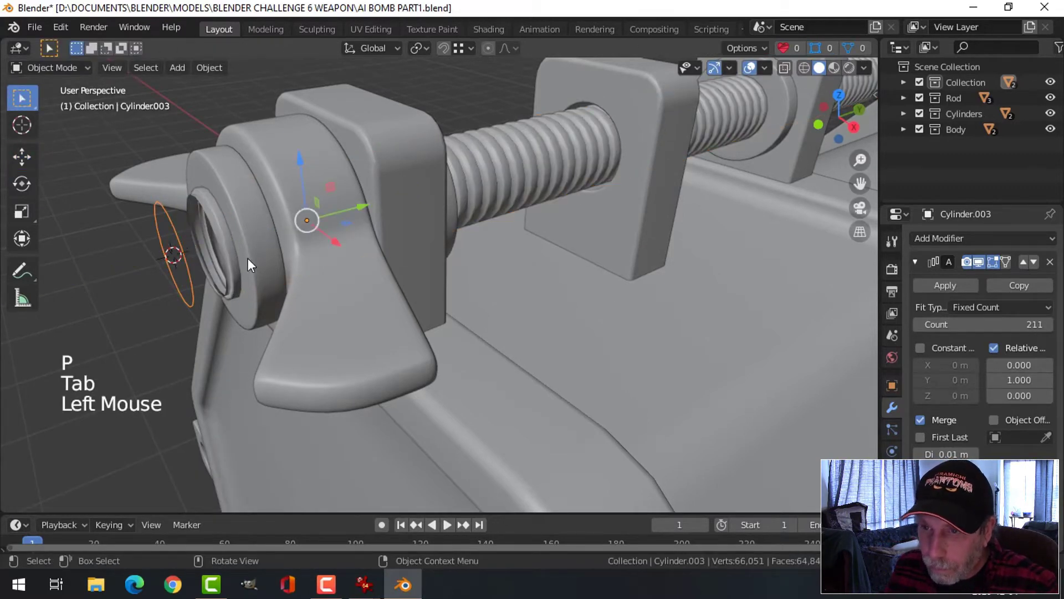
{"action": "left_click", "coordinate": [1049, 263]}
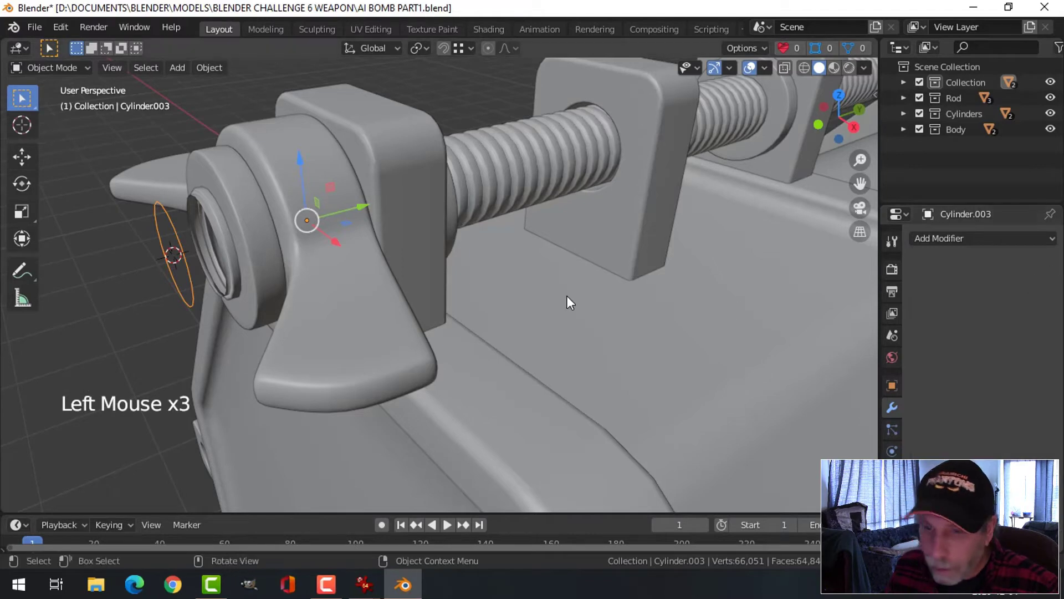
{"action": "key", "text": "ctrl+s"}
Set the separated loop's origin to the centre of its geometry
{"action": "middle_click_drag", "start_coordinate": [397, 300], "coordinate": [443, 299], "text": "shift"}
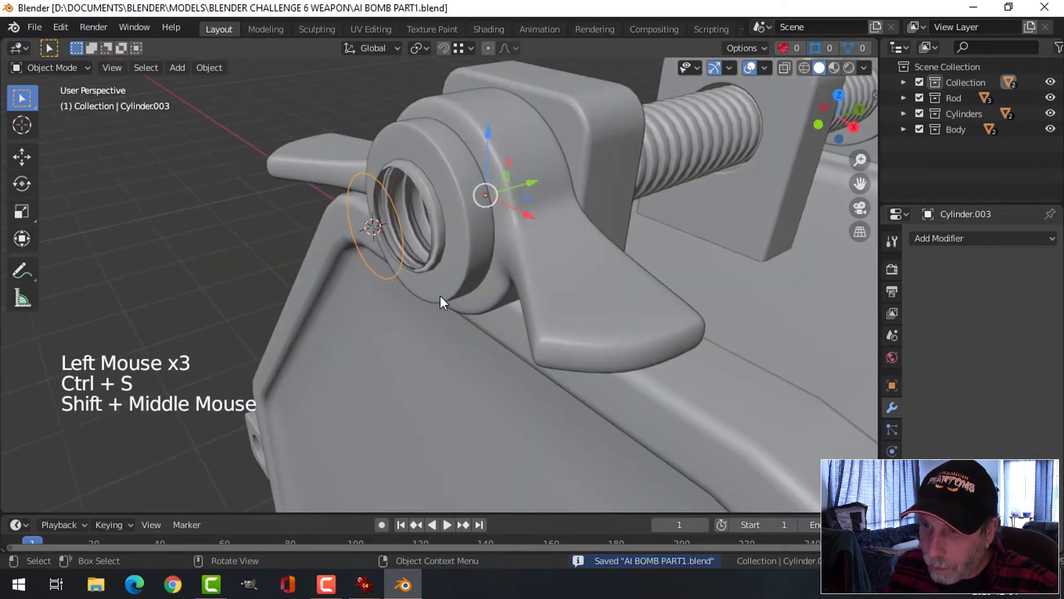
{"action": "scroll", "coordinate": [373, 185], "scroll_direction": "up", "scroll_amount": 3}
{"action": "left_click", "coordinate": [213, 68]}
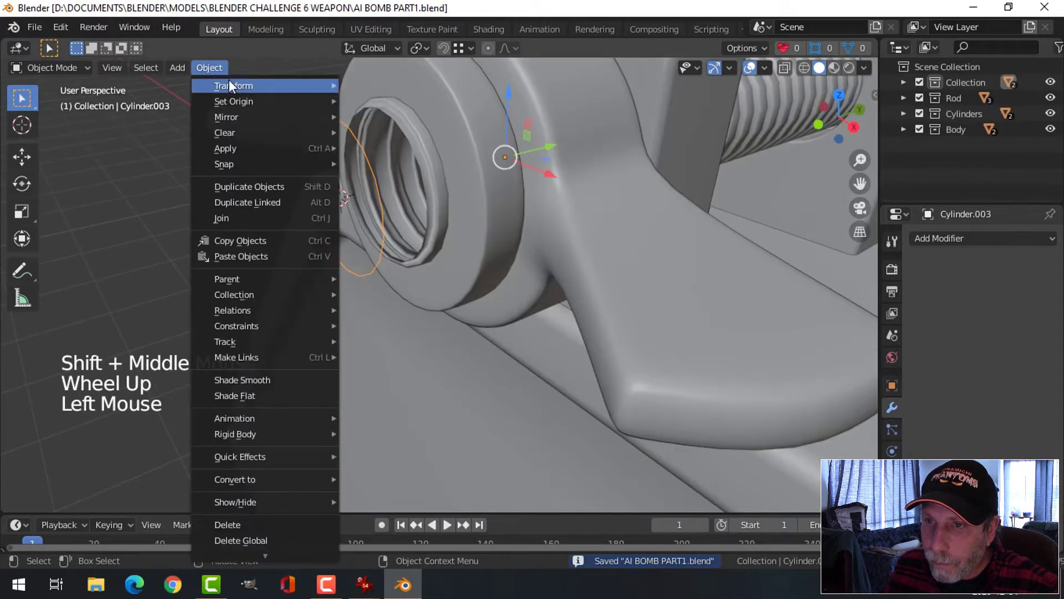
{"action": "mouse_move", "coordinate": [257, 101]}
{"action": "left_click", "coordinate": [395, 117]}
In Edit Mode, scale the whole loop down to about 0.712 so it fits inside the rod's opening
{"action": "key", "text": "Tab"}
{"action": "key", "text": "a"}
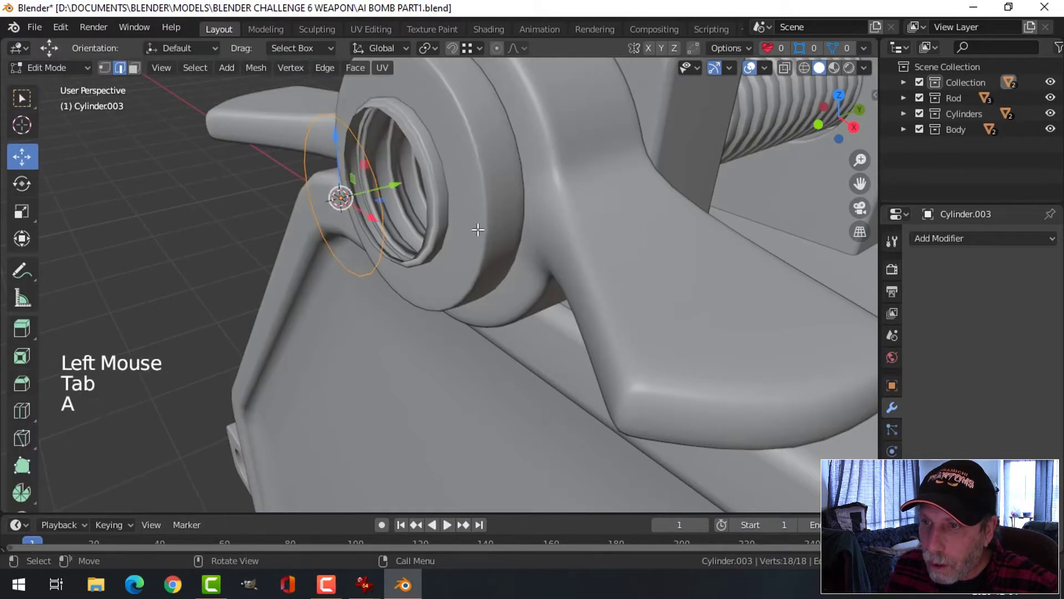
{"action": "middle_click_drag", "start_coordinate": [477, 226], "coordinate": [453, 240]}
{"action": "middle_click_drag", "start_coordinate": [387, 228], "coordinate": [400, 225], "text": "shift"}
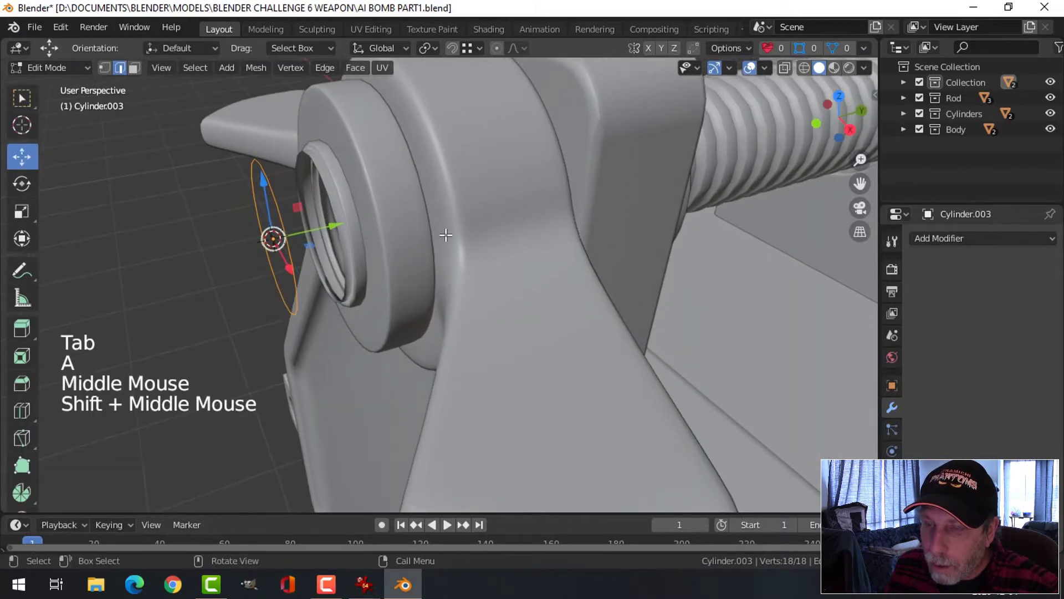
{"action": "key", "text": "s"}
{"action": "left_click", "coordinate": [399, 239]}
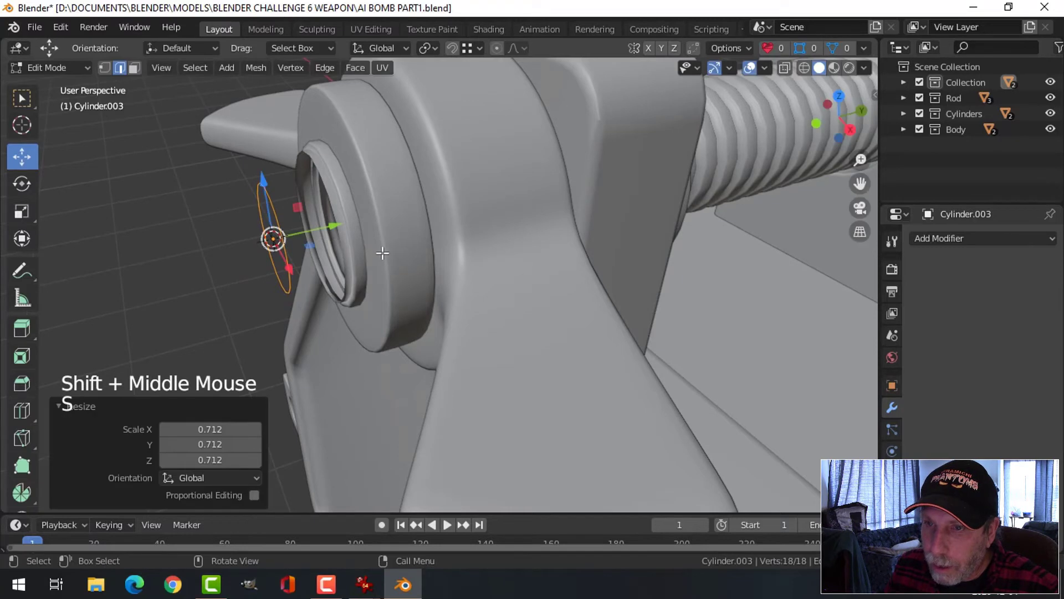
Extrude the loop along Y toward the rod opening to form a short open cylinder
{"action": "key", "text": "e"}
{"action": "right_click", "coordinate": [346, 228]}
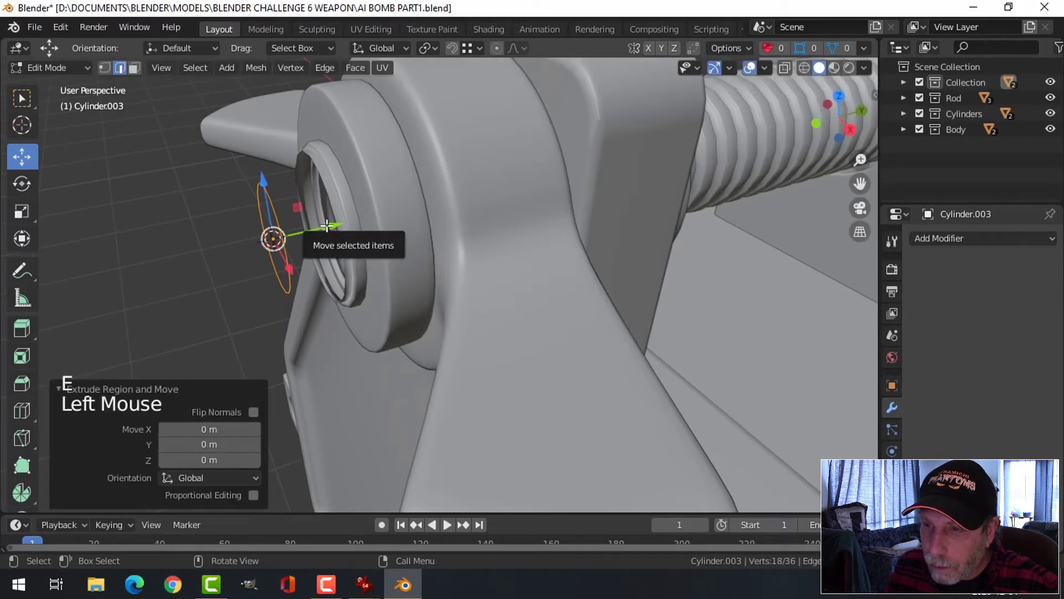
{"action": "left_click_drag", "start_coordinate": [327, 225], "coordinate": [373, 233]}
{"action": "key", "text": "alt+a"}
{"action": "mouse_move", "coordinate": [373, 232]}
{"action": "middle_mouse_down"}
{"action": "mouse_move", "coordinate": [388, 233]}
{"action": "mouse_move", "coordinate": [379, 243]}
{"action": "middle_mouse_up"}
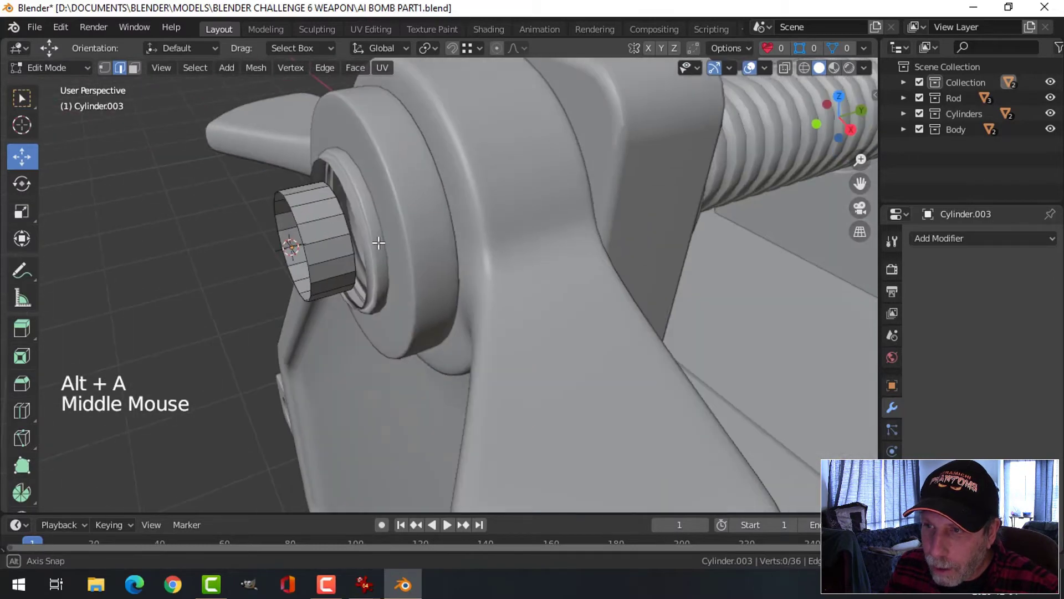
Fill the cylinder's outer end with a face and bevel its rim into a rounded edge
{"action": "left_click", "coordinate": [294, 218], "text": "alt+shift"}
{"action": "key", "text": "f"}
{"action": "key", "text": "ctrl+b"}
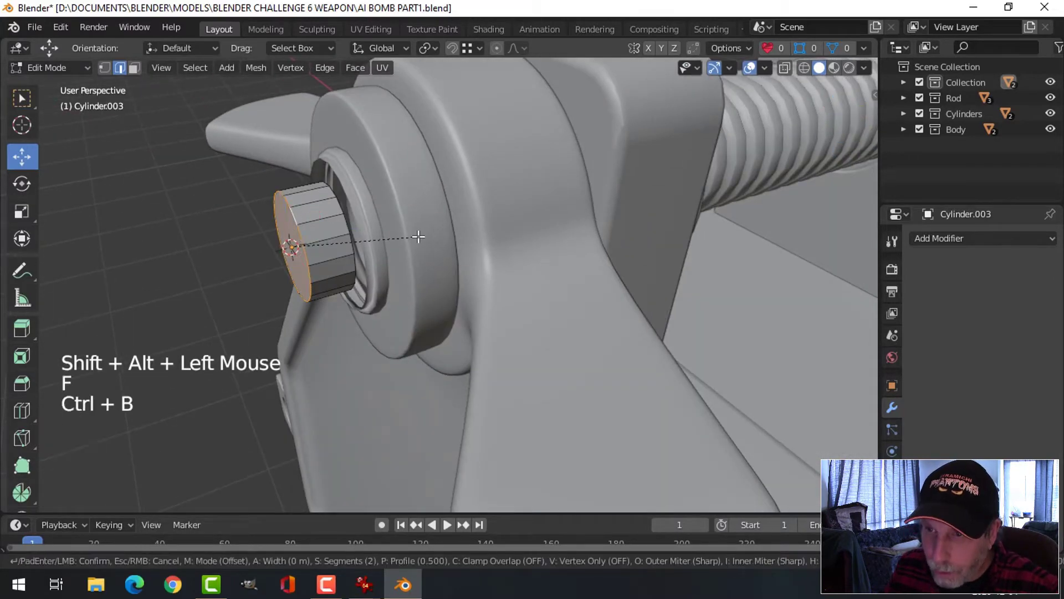
{"action": "left_click", "coordinate": [560, 223]}
Return to Object Mode and apply smooth shading to the rounded plug
{"action": "key", "text": "Tab"}
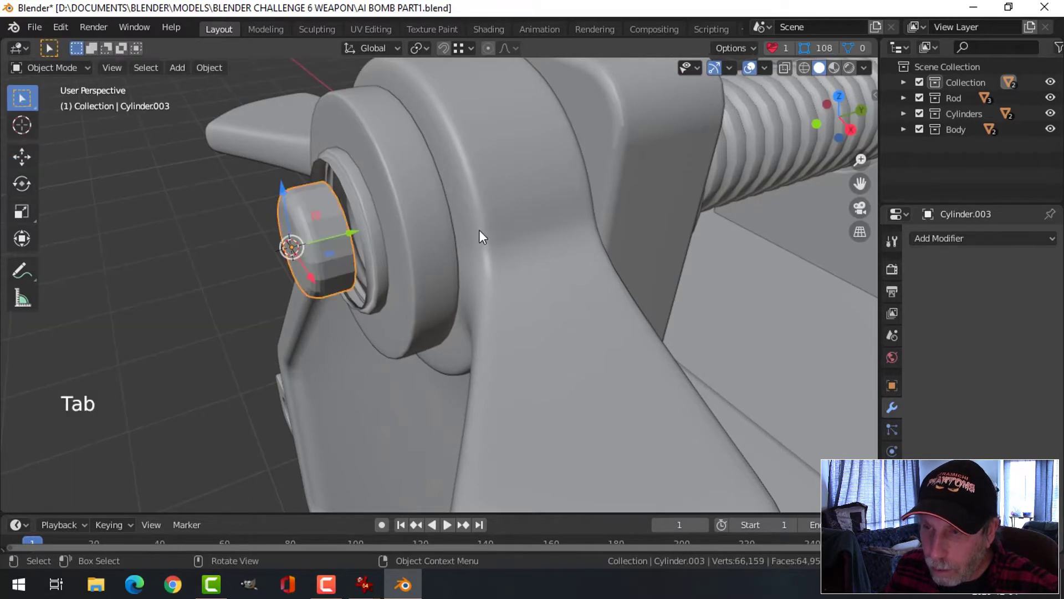
{"action": "right_click", "coordinate": [308, 203]}
{"action": "scroll", "coordinate": [390, 265], "scroll_direction": "down", "scroll_amount": 3}
{"action": "key", "text": "alt+a"}
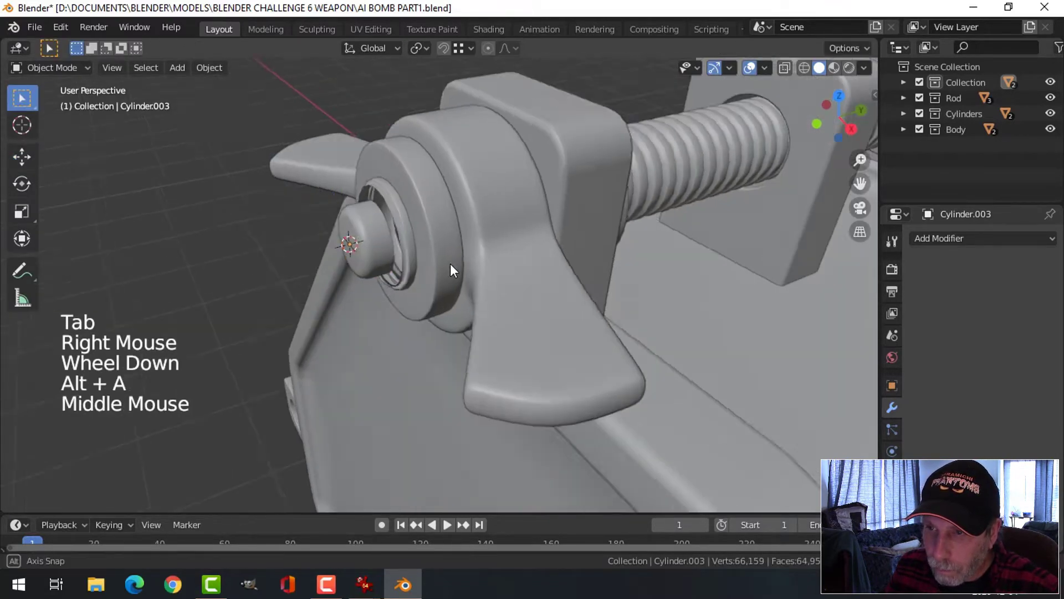
Move the plug slightly along Y, closer into the rod's open end
{"action": "mouse_move", "coordinate": [450, 264]}
{"action": "middle_mouse_down"}
{"action": "mouse_move", "coordinate": [474, 254]}
{"action": "mouse_move", "coordinate": [459, 280]}
{"action": "mouse_move", "coordinate": [433, 265]}
{"action": "middle_mouse_up"}
{"action": "scroll", "coordinate": [471, 258], "scroll_direction": "down", "scroll_amount": 2}
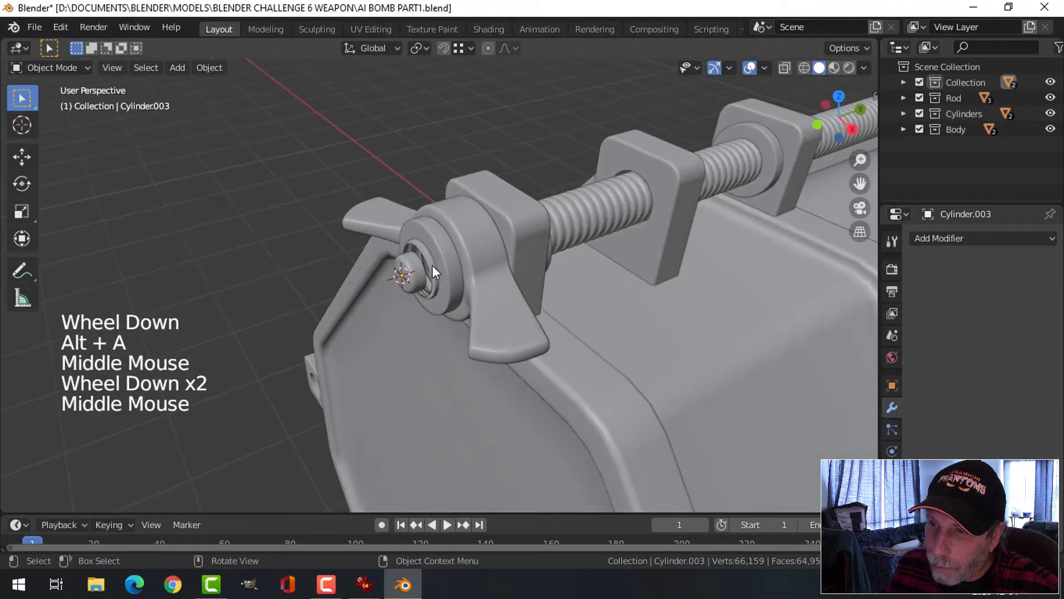
{"action": "left_click", "coordinate": [417, 271]}
{"action": "scroll", "coordinate": [467, 278], "scroll_direction": "up", "scroll_amount": 1}
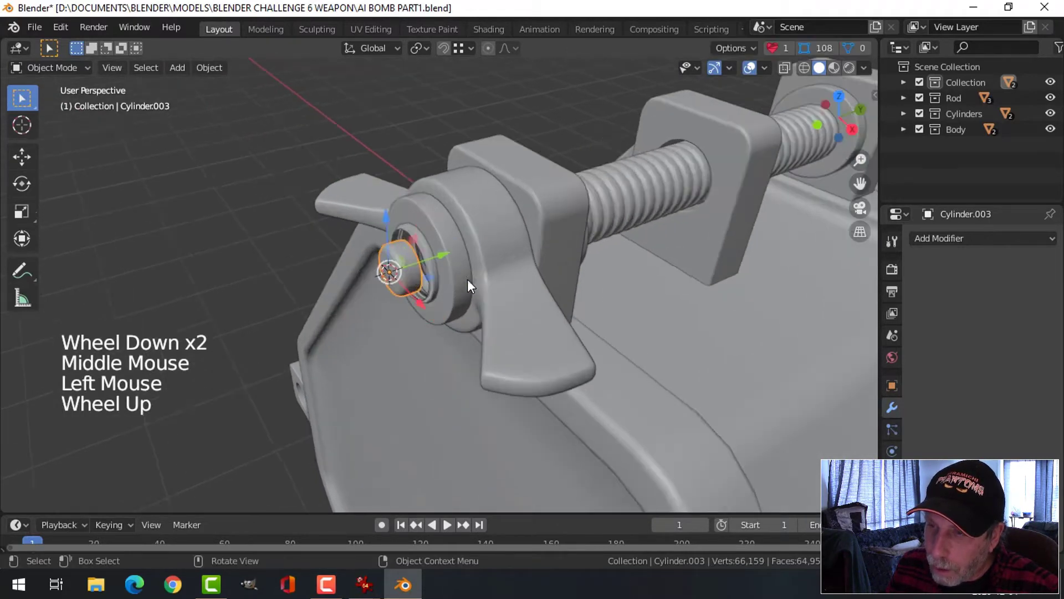
{"action": "middle_click_drag", "start_coordinate": [453, 278], "coordinate": [426, 264]}
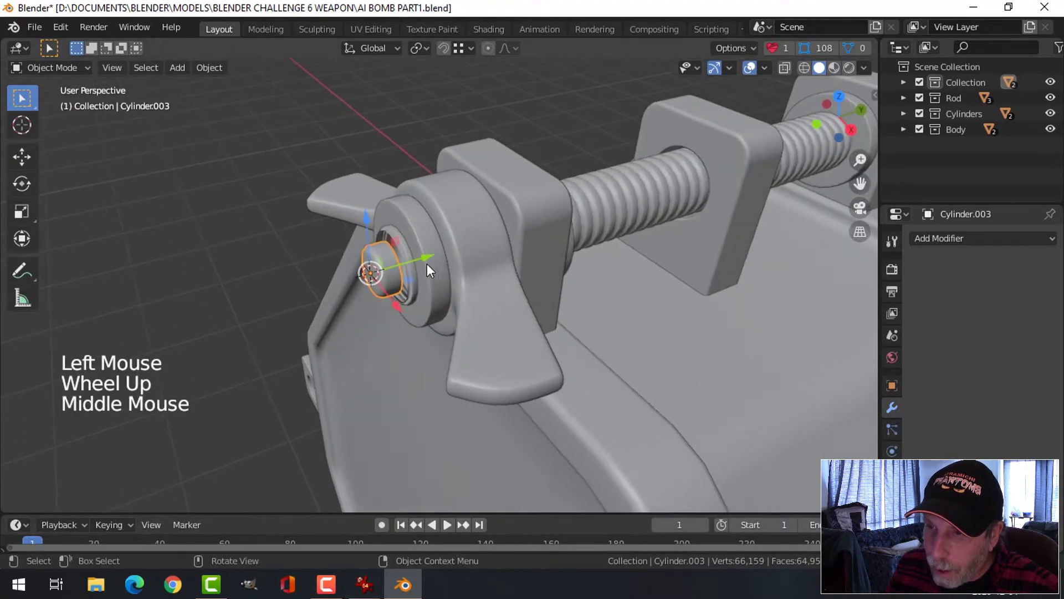
{"action": "left_click_drag", "start_coordinate": [423, 260], "coordinate": [433, 251]}
Move the threaded rod along Y so its end sits recessed inside the near wing nut behind the plug
{"action": "scroll", "coordinate": [420, 251], "scroll_direction": "up", "scroll_amount": 2}
{"action": "middle_click_drag", "start_coordinate": [401, 244], "coordinate": [458, 277], "text": "shift"}
{"action": "left_click", "coordinate": [397, 270]}
{"action": "key", "text": "Tab"}
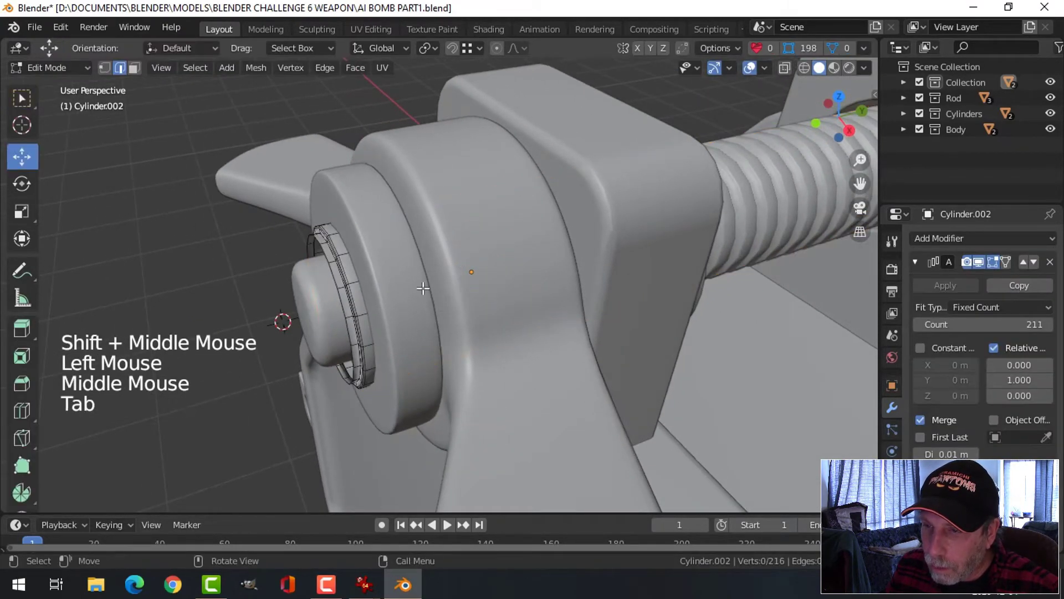
{"action": "key", "text": "Tab"}
{"action": "left_click_drag", "start_coordinate": [518, 260], "coordinate": [548, 251]}
Compare the plug and the wing nut end with the reference image jack-perry-ai-bomb.jpg, and return to Blender
{"action": "middle_click_drag", "start_coordinate": [547, 251], "coordinate": [497, 286]}
{"action": "key", "text": "alt+a"}
{"action": "scroll", "coordinate": [648, 239], "scroll_direction": "down", "scroll_amount": 3}
{"action": "scroll", "coordinate": [488, 289], "scroll_direction": "up", "scroll_amount": 2}
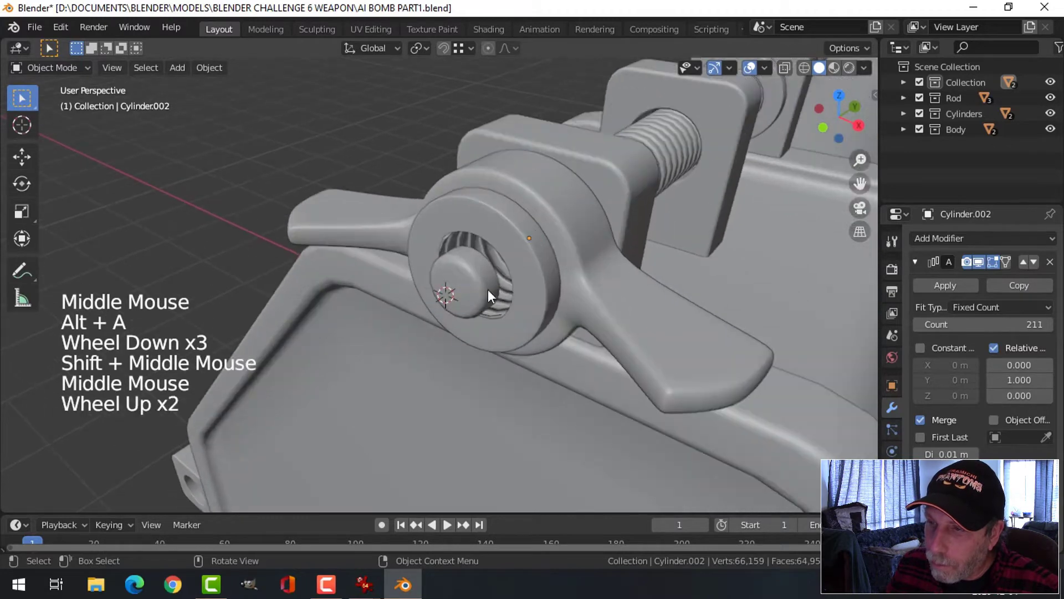
{"action": "mouse_move", "coordinate": [364, 584]}
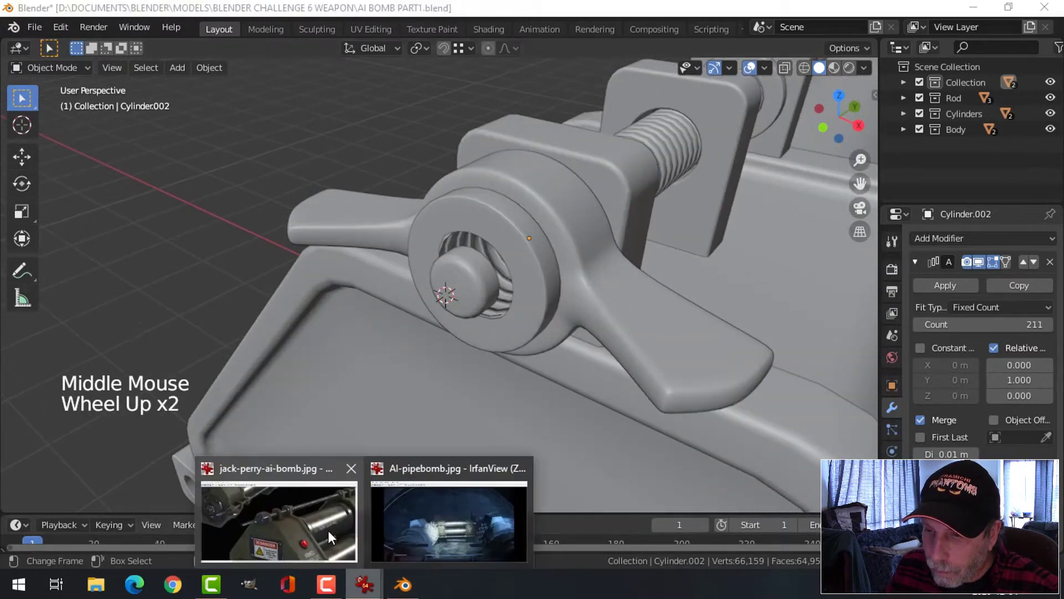
{"action": "left_click", "coordinate": [328, 531]}
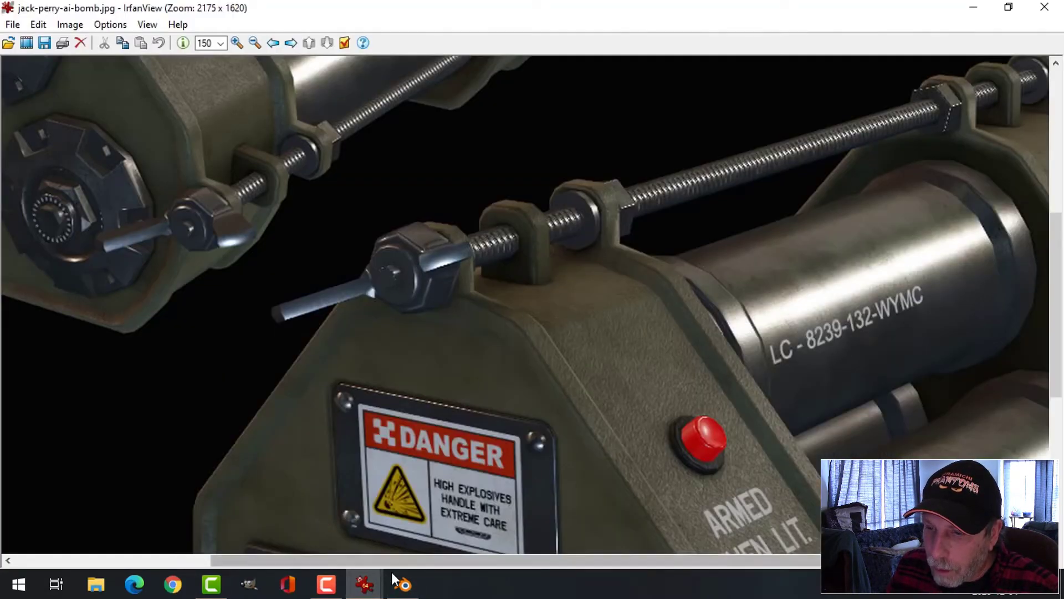
{"action": "left_click", "coordinate": [403, 583]}
Shrink the near washer's hole around the plug by scaling its inner edge loops to about 0.72 with Y locked
{"action": "left_click", "coordinate": [492, 232]}
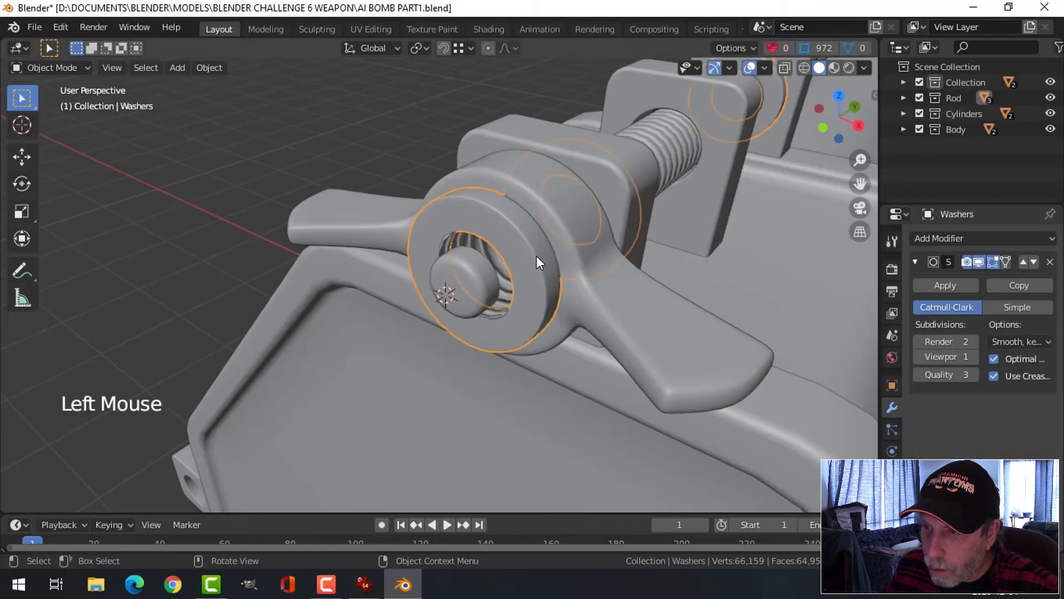
{"action": "key", "text": "Tab"}
{"action": "key", "text": "2"}
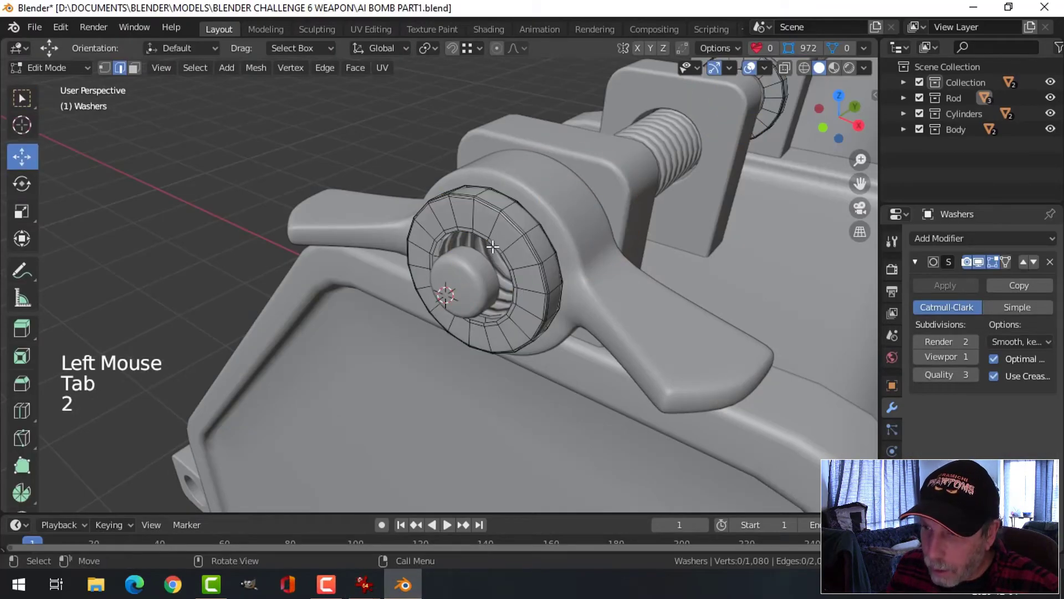
{"action": "left_click", "coordinate": [493, 247], "text": "alt+shift"}
{"action": "scroll", "coordinate": [553, 250], "scroll_direction": "up", "scroll_amount": 2}
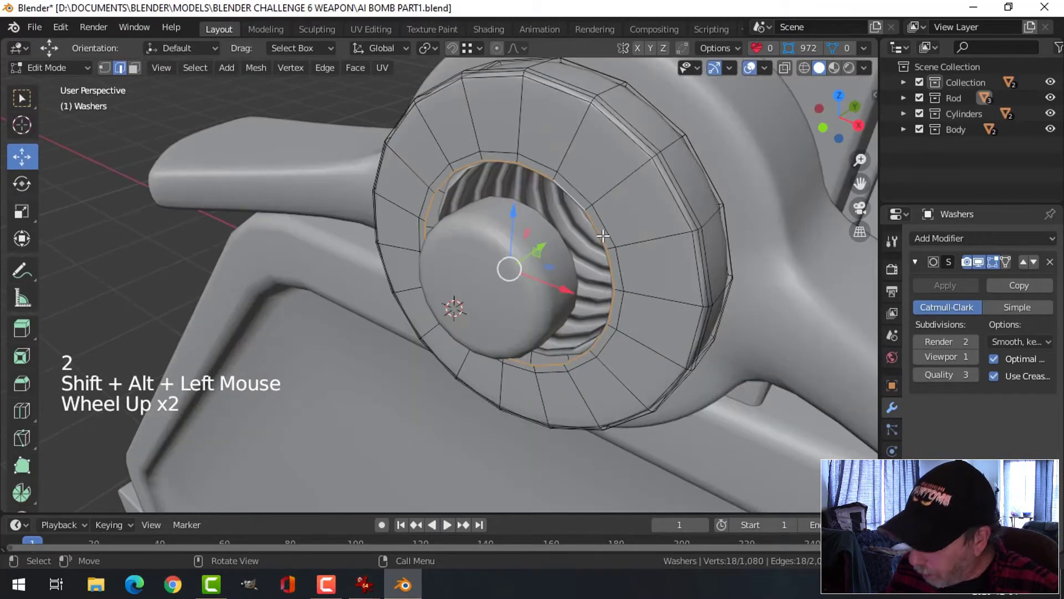
{"action": "key", "text": "ctrl+KP_Add"}
{"action": "scroll", "coordinate": [604, 237], "scroll_direction": "down", "scroll_amount": 2}
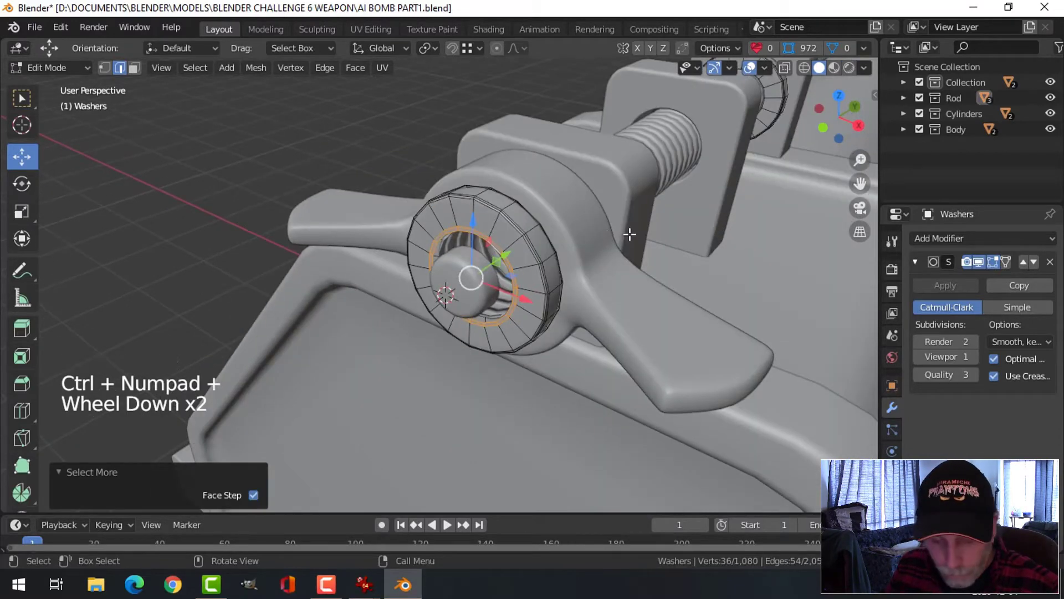
{"action": "key", "text": "s"}
{"action": "key", "text": "shift+y"}
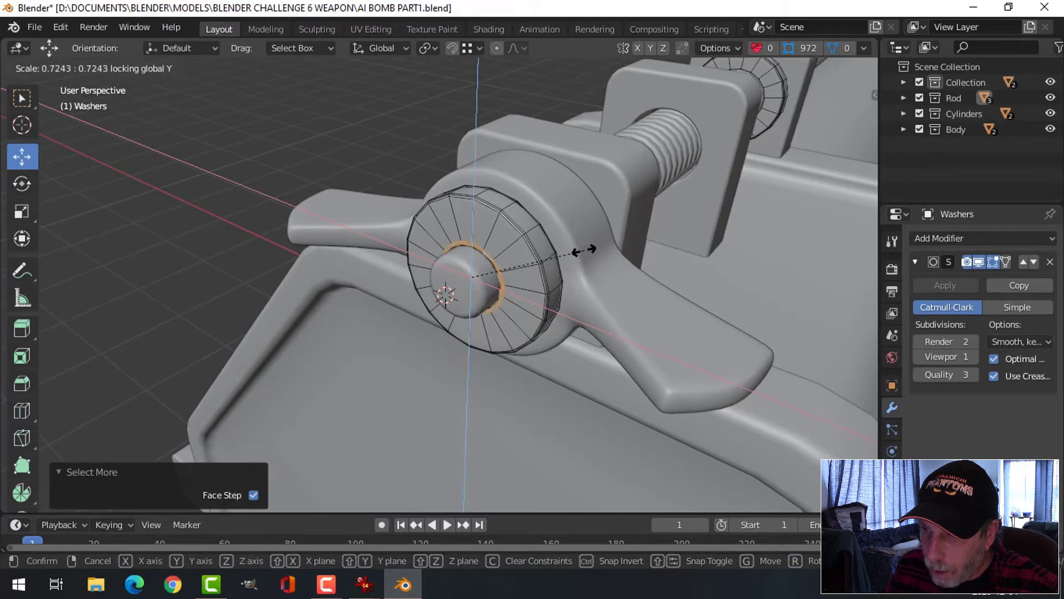
{"action": "left_click", "coordinate": [585, 251]}
{"action": "key", "text": "alt+a"}
{"action": "middle_click_drag", "start_coordinate": [585, 250], "coordinate": [527, 268]}
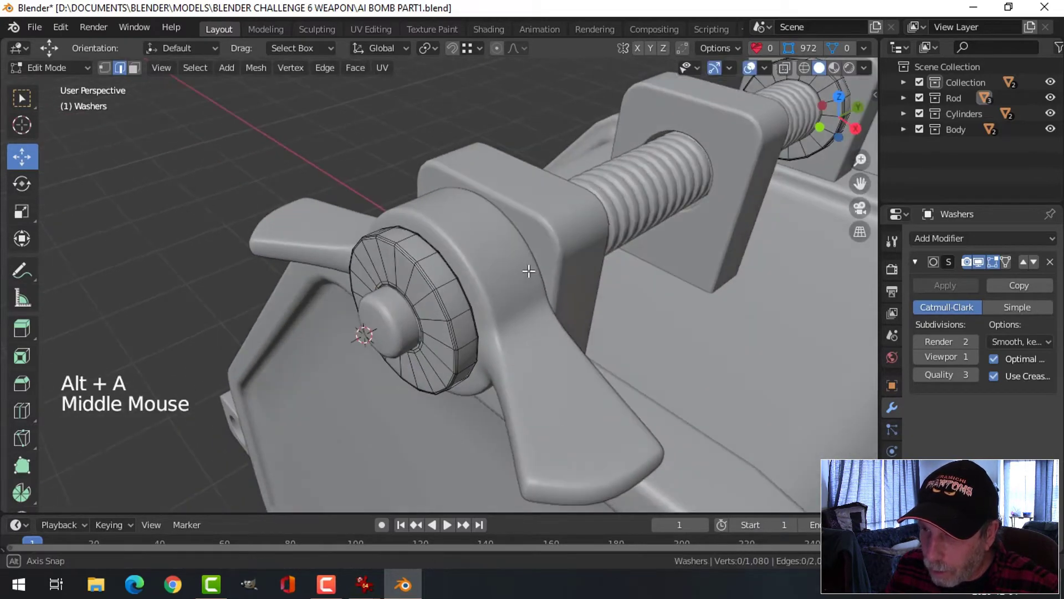
{"action": "key", "text": "Tab"}
{"action": "key", "text": "alt+a"}
Move the plug about 0.006 m along Y, deeper into the near washer
{"action": "left_click", "coordinate": [391, 309]}
{"action": "middle_click_drag", "start_coordinate": [447, 308], "coordinate": [455, 311], "text": "shift"}
{"action": "middle_click_drag", "start_coordinate": [455, 312], "coordinate": [394, 321]}
{"action": "left_click", "coordinate": [399, 323]}
{"action": "left_click_drag", "start_coordinate": [399, 323], "coordinate": [427, 320]}
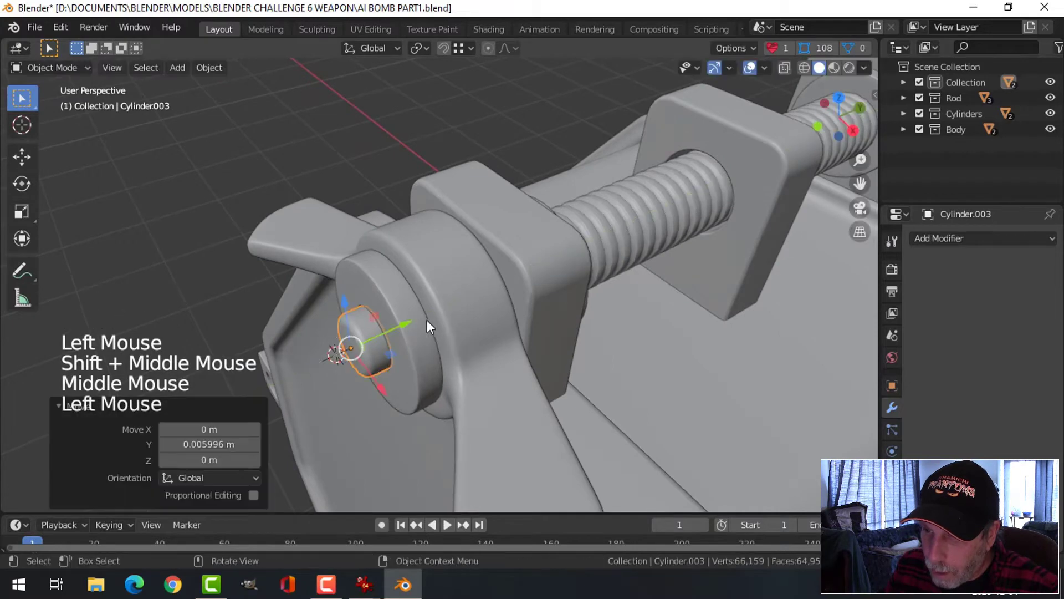
{"action": "key", "text": "alt+a"}
{"action": "scroll", "coordinate": [448, 326], "scroll_direction": "down", "scroll_amount": 3}
{"action": "middle_click_drag", "start_coordinate": [448, 326], "coordinate": [496, 308]}
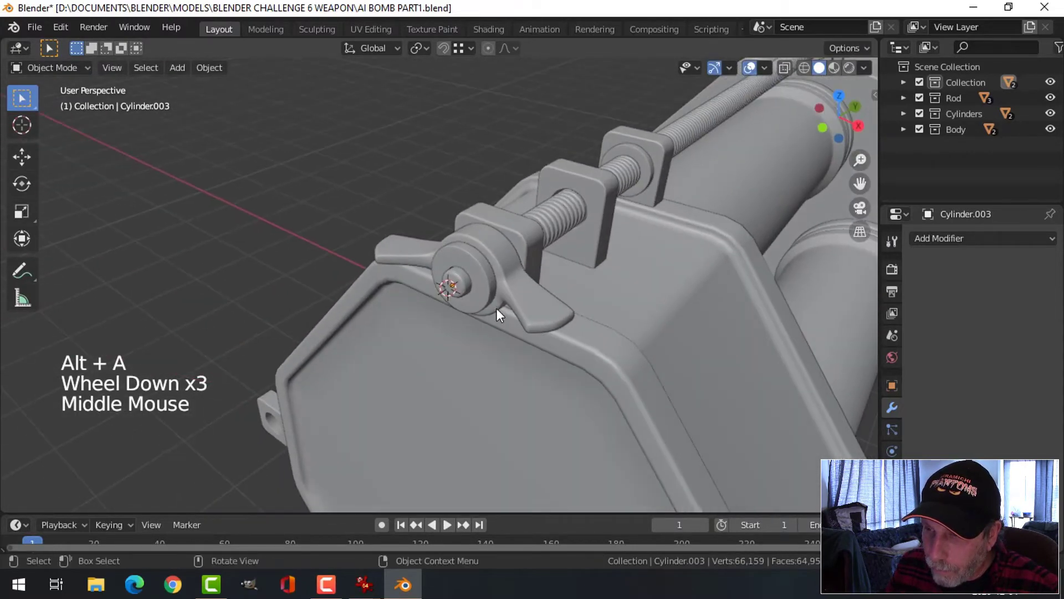
Scale the near washer's inner rim edge loop to about 0.85 to close the gap around the plug, and return to Object Mode
{"action": "scroll", "coordinate": [501, 294], "scroll_direction": "up", "scroll_amount": 5}
{"action": "middle_click_drag", "start_coordinate": [543, 274], "coordinate": [524, 282], "text": "shift"}
{"action": "scroll", "coordinate": [503, 271], "scroll_direction": "down", "scroll_amount": 1}
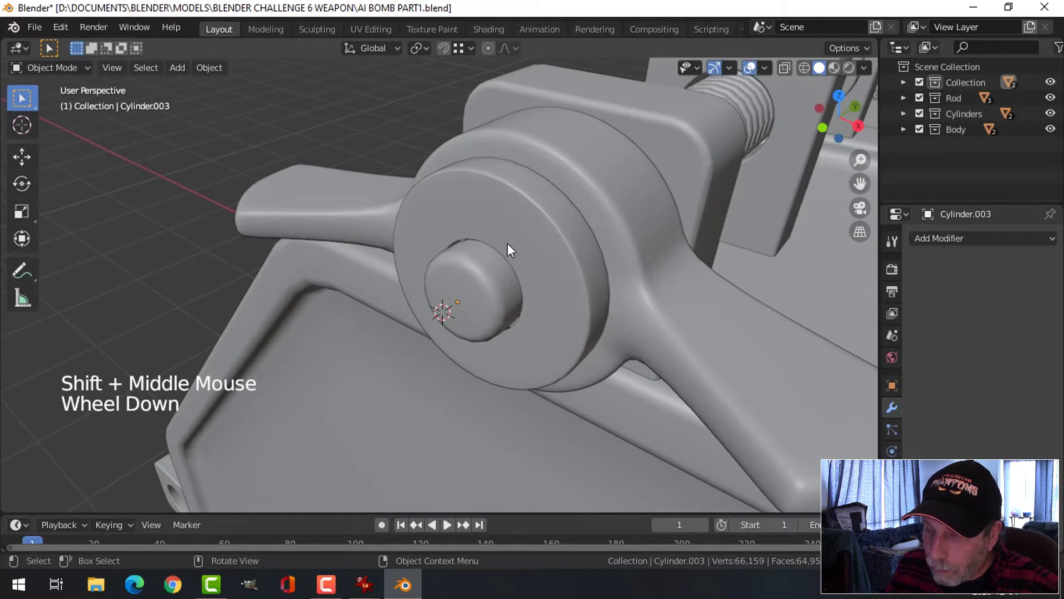
{"action": "left_click", "coordinate": [509, 244]}
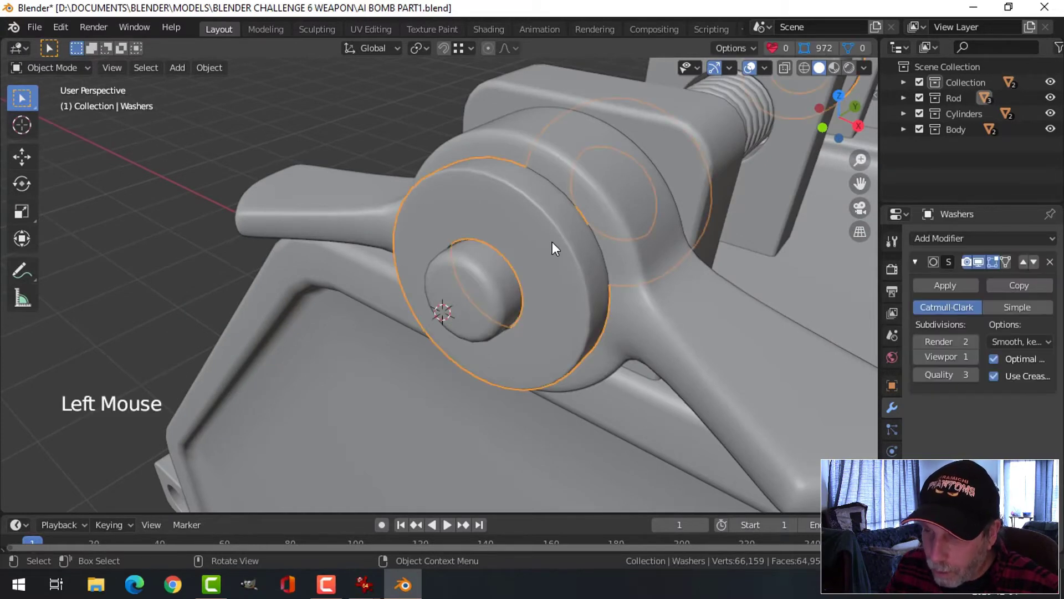
{"action": "key", "text": "Tab"}
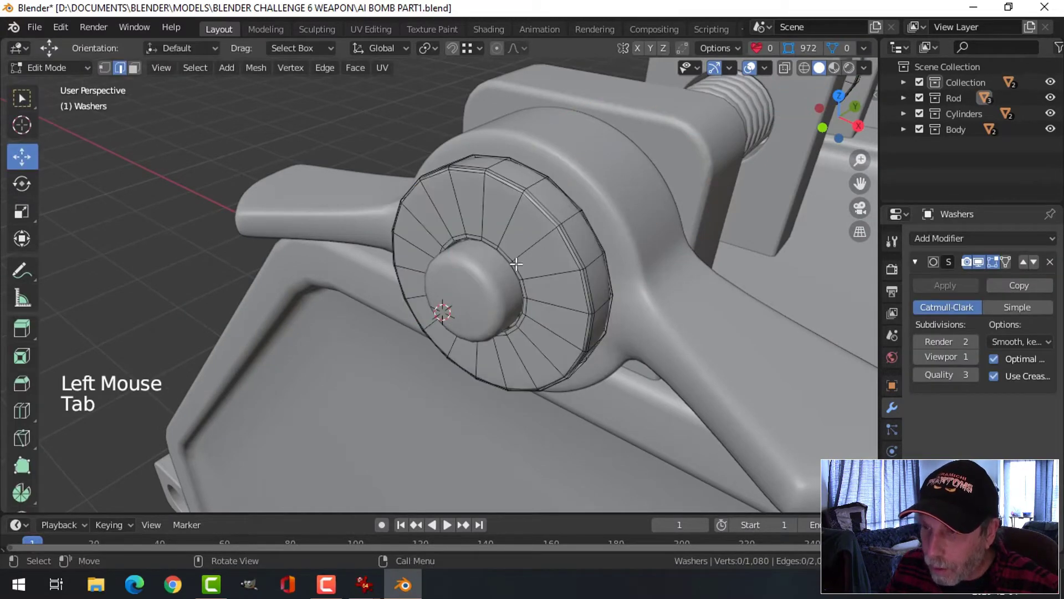
{"action": "left_click", "coordinate": [485, 242], "text": "alt+shift"}
{"action": "key", "text": "s"}
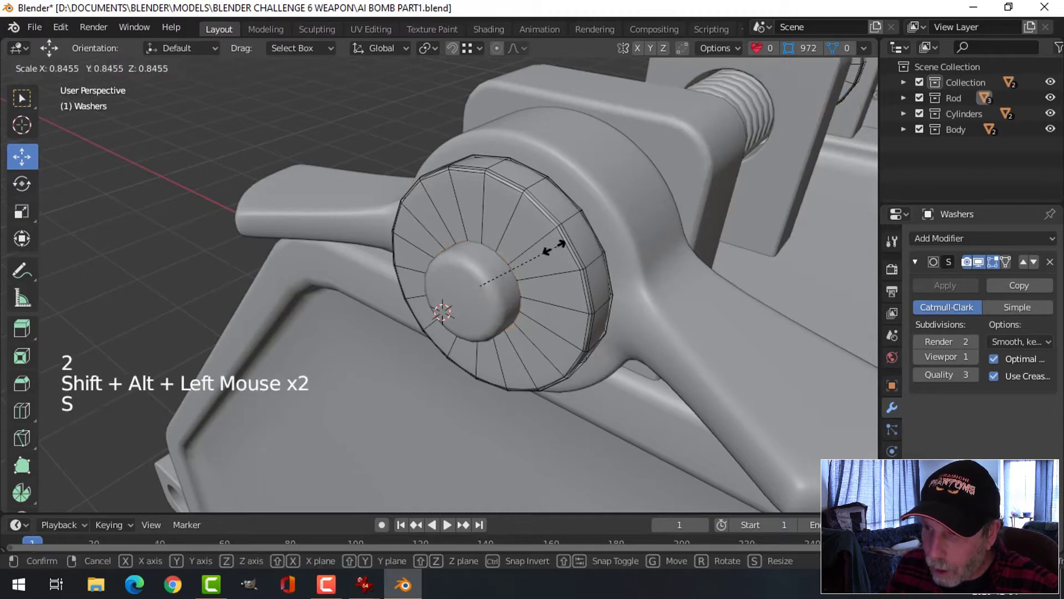
{"action": "key", "text": "Tab"}
{"action": "scroll", "coordinate": [573, 269], "scroll_direction": "down", "scroll_amount": 3}
{"action": "key", "text": "alt+a"}
{"action": "scroll", "coordinate": [561, 276], "scroll_direction": "down", "scroll_amount": 2}
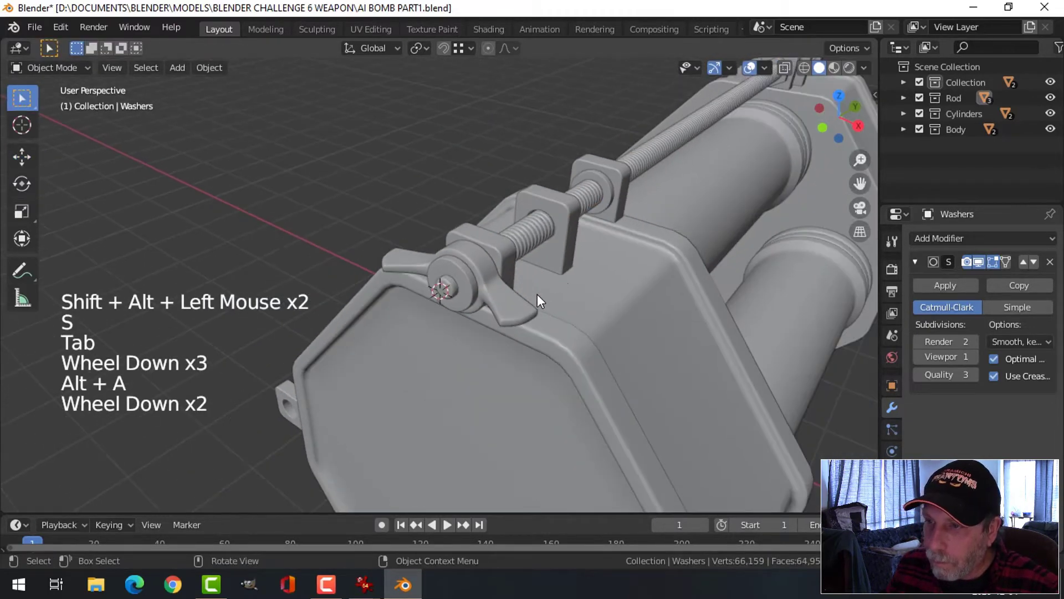
Reduce the threaded rod's array count to 205 to pull its far end back into the far wing nut
{"action": "middle_click_drag", "start_coordinate": [537, 294], "coordinate": [392, 333]}
{"action": "scroll", "coordinate": [535, 268], "scroll_direction": "up", "scroll_amount": 2}
{"action": "scroll", "coordinate": [492, 320], "scroll_direction": "down", "scroll_amount": 3}
{"action": "scroll", "coordinate": [667, 287], "scroll_direction": "down", "scroll_amount": 3}
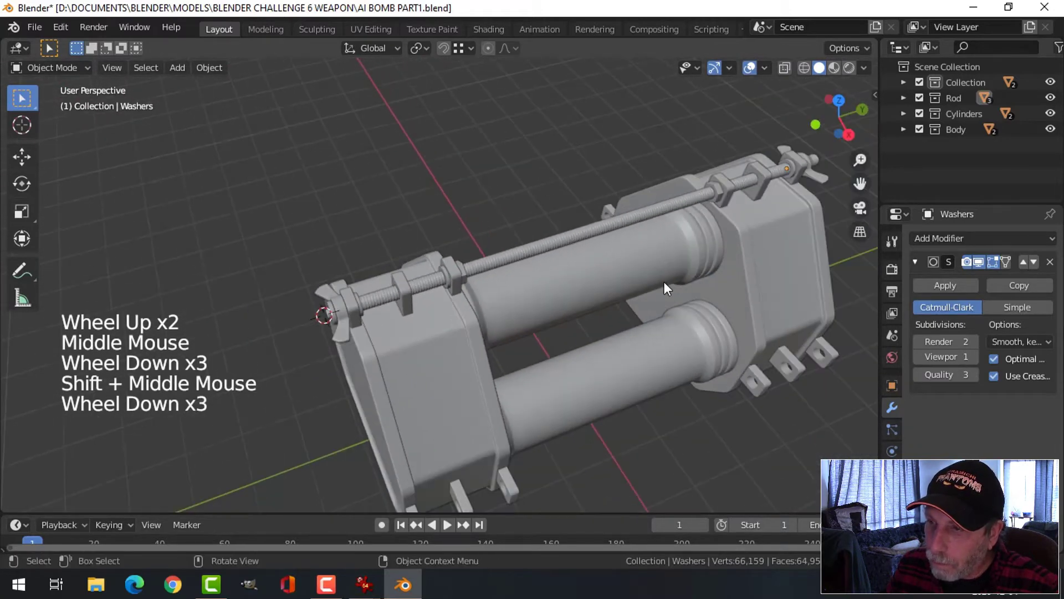
{"action": "middle_click_drag", "start_coordinate": [668, 288], "coordinate": [461, 281], "text": "shift"}
{"action": "scroll", "coordinate": [461, 280], "scroll_direction": "up", "scroll_amount": 3}
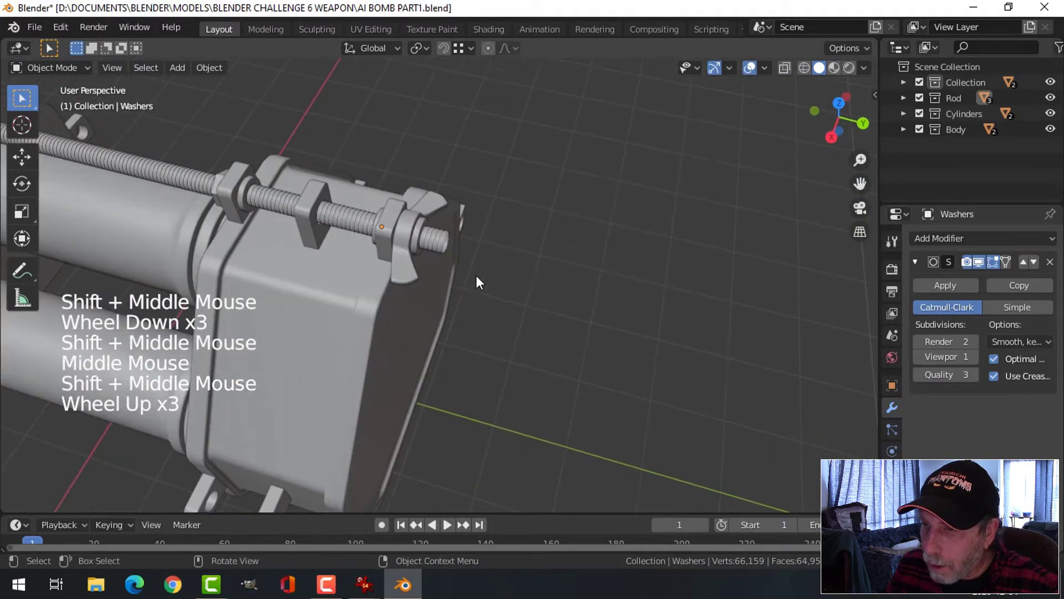
{"action": "scroll", "coordinate": [477, 275], "scroll_direction": "up", "scroll_amount": 2}
{"action": "left_click", "coordinate": [439, 218]}
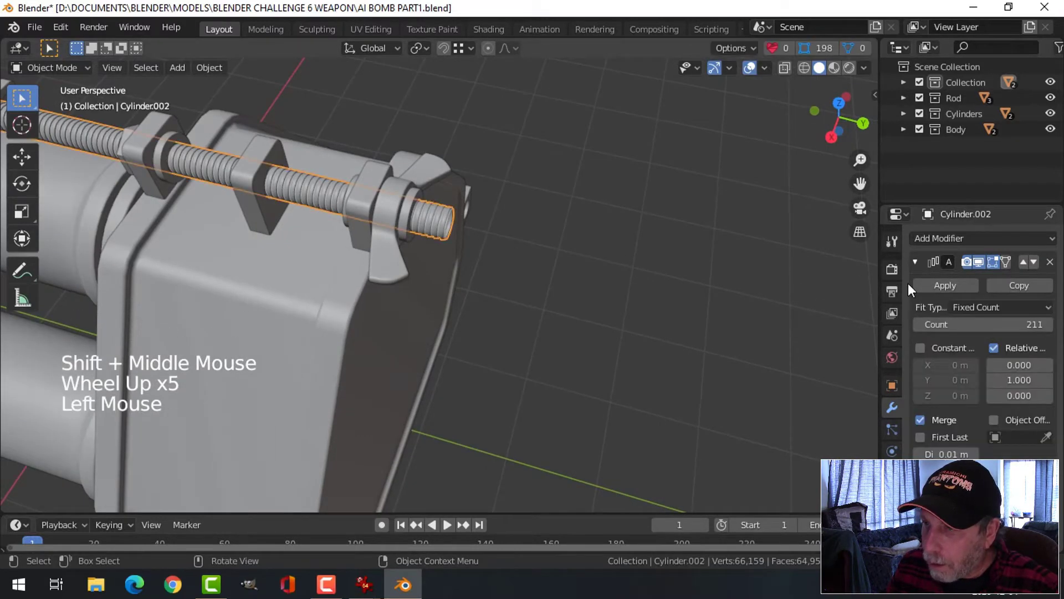
{"action": "left_click", "coordinate": [918, 325]}
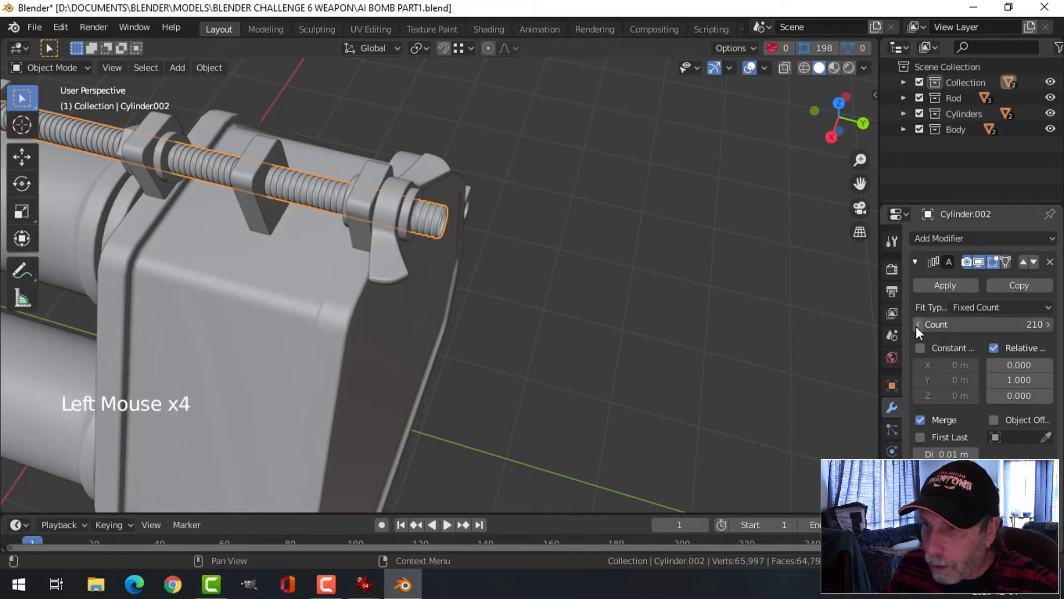
{"action": "left_click", "coordinate": [916, 326]}
{"action": "left_click", "coordinate": [916, 326]}
{"action": "left_click", "coordinate": [915, 326]}
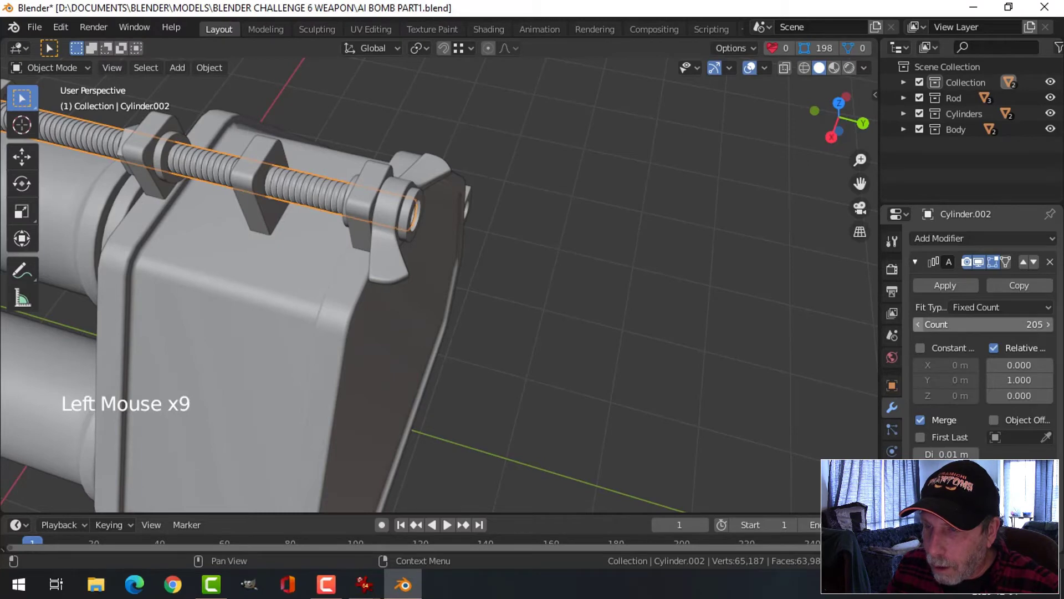
Lower the threaded rod's array count by one more to recess its far end inside the washer
{"action": "middle_click_drag", "start_coordinate": [614, 300], "coordinate": [594, 283]}
{"action": "key", "text": "alt+a"}
{"action": "scroll", "coordinate": [528, 247], "scroll_direction": "up", "scroll_amount": 3}
{"action": "scroll", "coordinate": [535, 297], "scroll_direction": "up", "scroll_amount": 2}
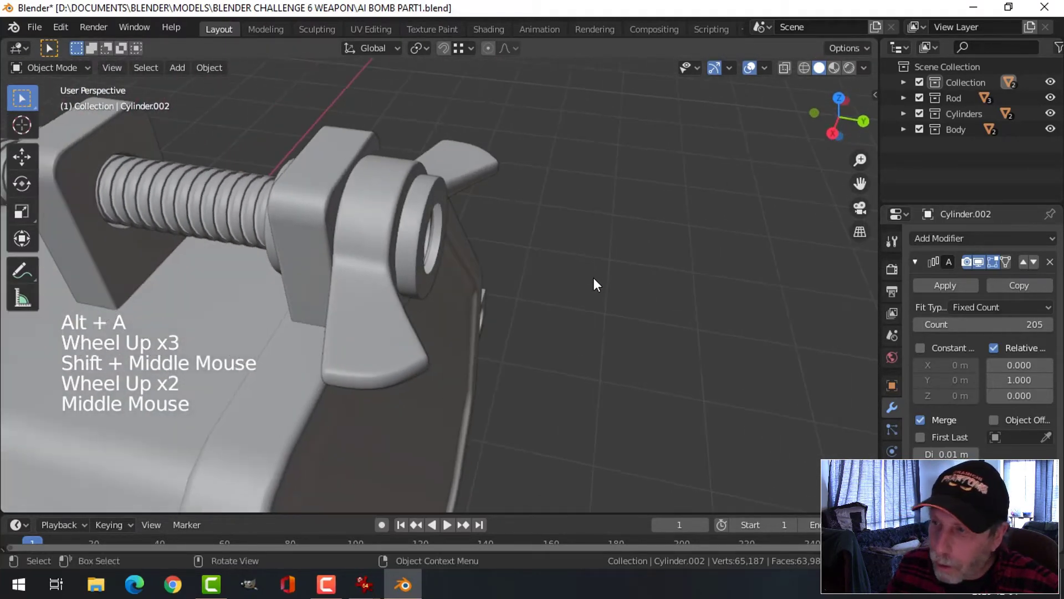
{"action": "left_click", "coordinate": [921, 326]}
{"action": "middle_click_drag", "start_coordinate": [588, 266], "coordinate": [527, 235]}
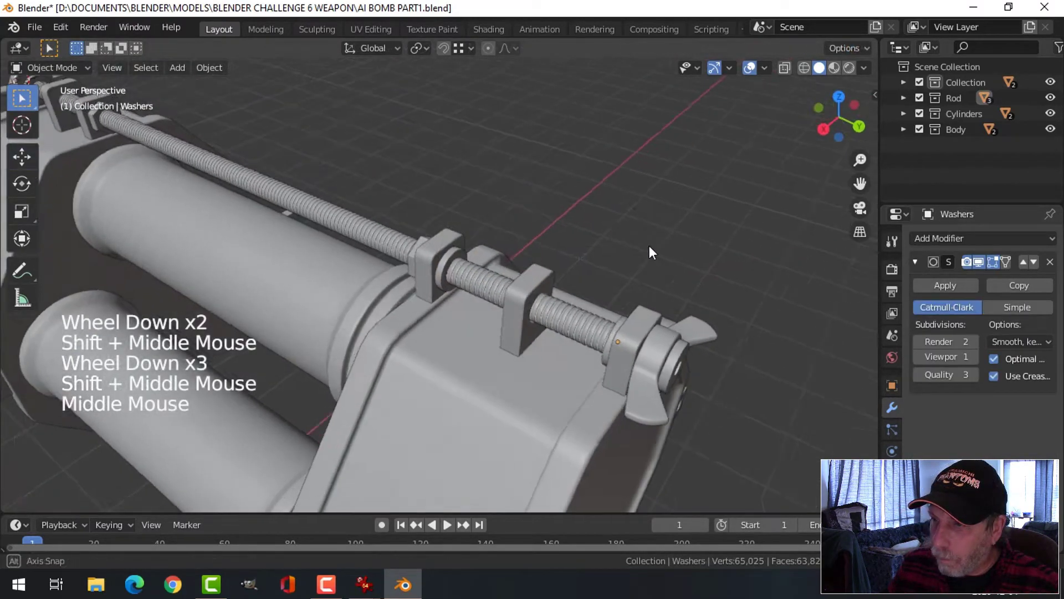
Examine where the origins of the near plug and the mounting brackets lie relative to the model's centre
{"action": "scroll", "coordinate": [495, 265], "scroll_direction": "down", "scroll_amount": 4}
{"action": "middle_click_drag", "start_coordinate": [496, 264], "coordinate": [724, 285], "text": "shift"}
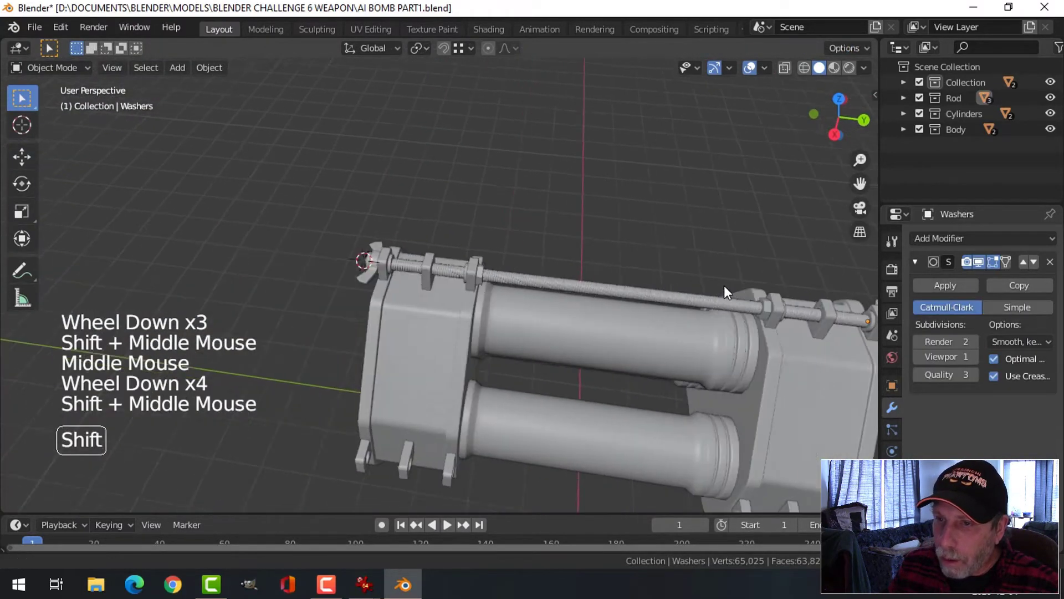
{"action": "scroll", "coordinate": [500, 271], "scroll_direction": "up", "scroll_amount": 3}
{"action": "scroll", "coordinate": [453, 267], "scroll_direction": "up", "scroll_amount": 2}
{"action": "middle_click_drag", "start_coordinate": [452, 267], "coordinate": [499, 312], "text": "shift"}
{"action": "scroll", "coordinate": [499, 312], "scroll_direction": "up", "scroll_amount": 1}
{"action": "scroll", "coordinate": [492, 270], "scroll_direction": "up", "scroll_amount": 2}
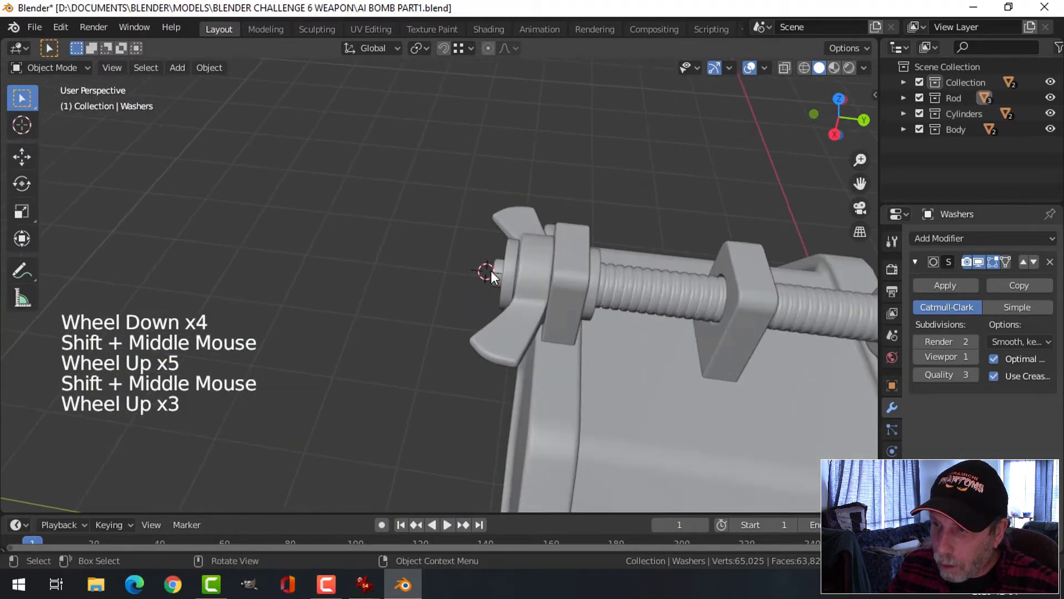
{"action": "left_click", "coordinate": [491, 272]}
{"action": "scroll", "coordinate": [564, 319], "scroll_direction": "down", "scroll_amount": 3}
{"action": "middle_click_drag", "start_coordinate": [564, 318], "coordinate": [407, 257], "text": "shift"}
{"action": "scroll", "coordinate": [416, 263], "scroll_direction": "down", "scroll_amount": 3}
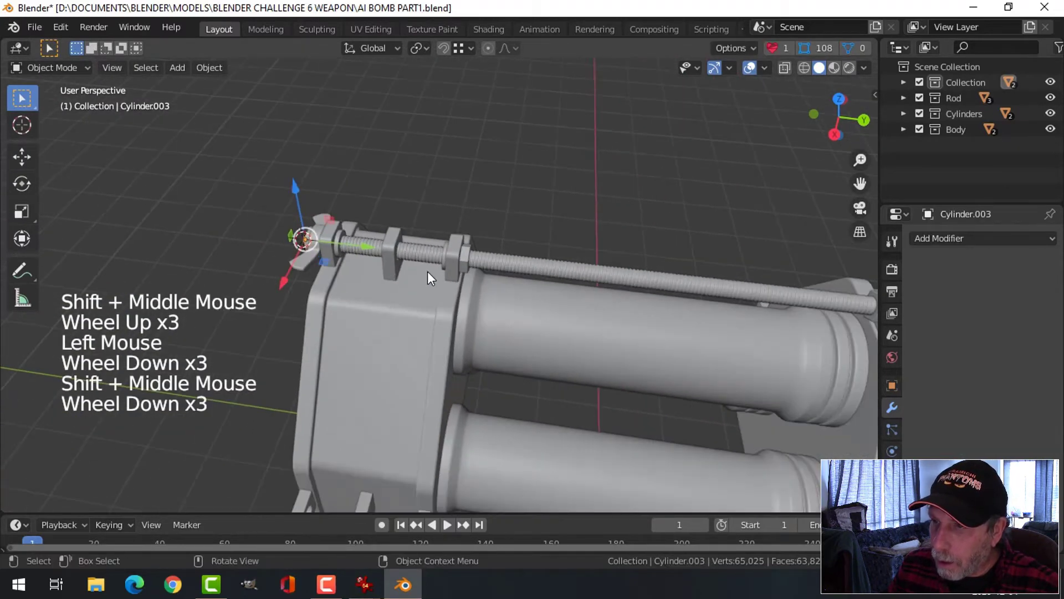
{"action": "left_click", "coordinate": [450, 256]}
{"action": "scroll", "coordinate": [590, 312], "scroll_direction": "down", "scroll_amount": 3}
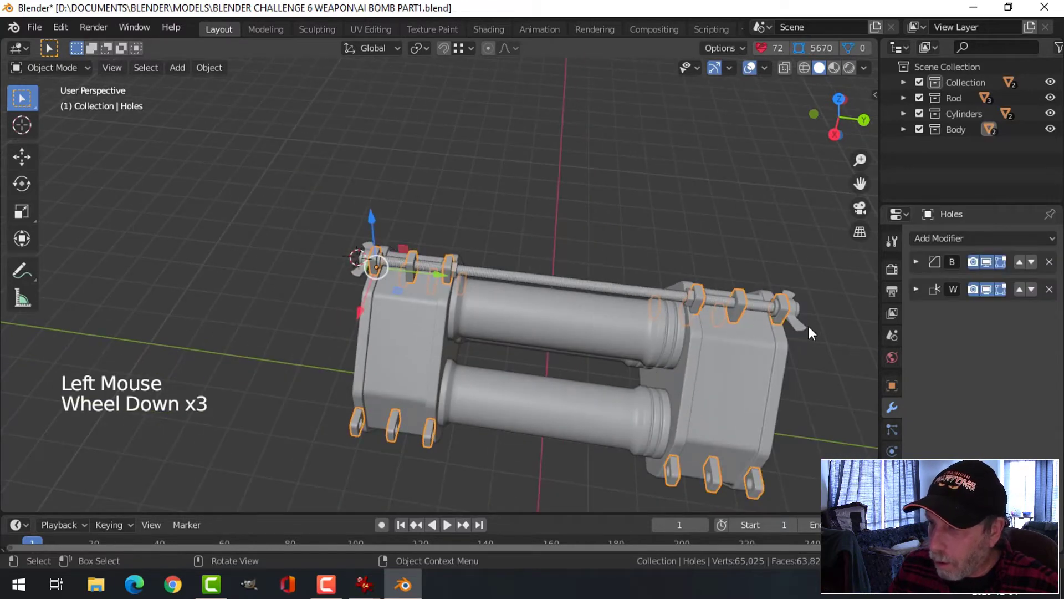
Set the wing nuts' origin to their geometry and snap the 3D cursor to that midpoint
{"action": "left_click", "coordinate": [799, 329]}
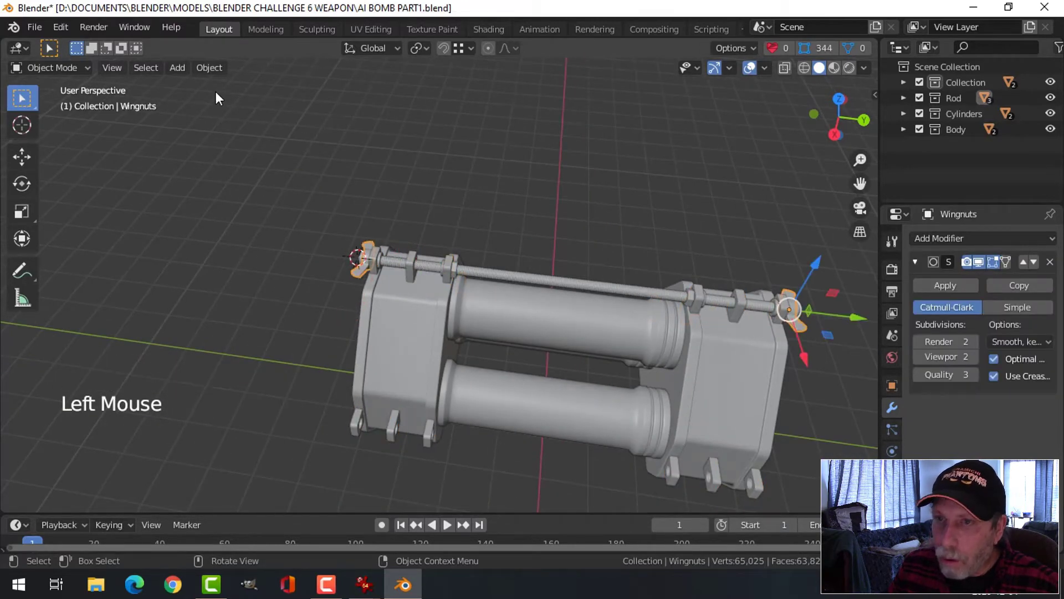
{"action": "left_click", "coordinate": [210, 68]}
{"action": "mouse_move", "coordinate": [238, 101]}
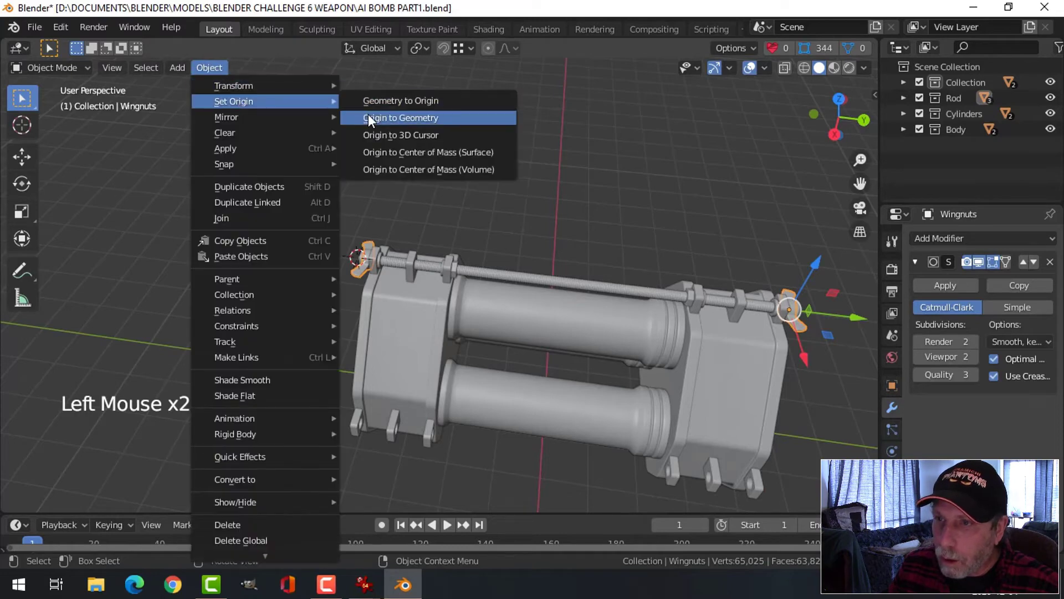
{"action": "left_click", "coordinate": [368, 119]}
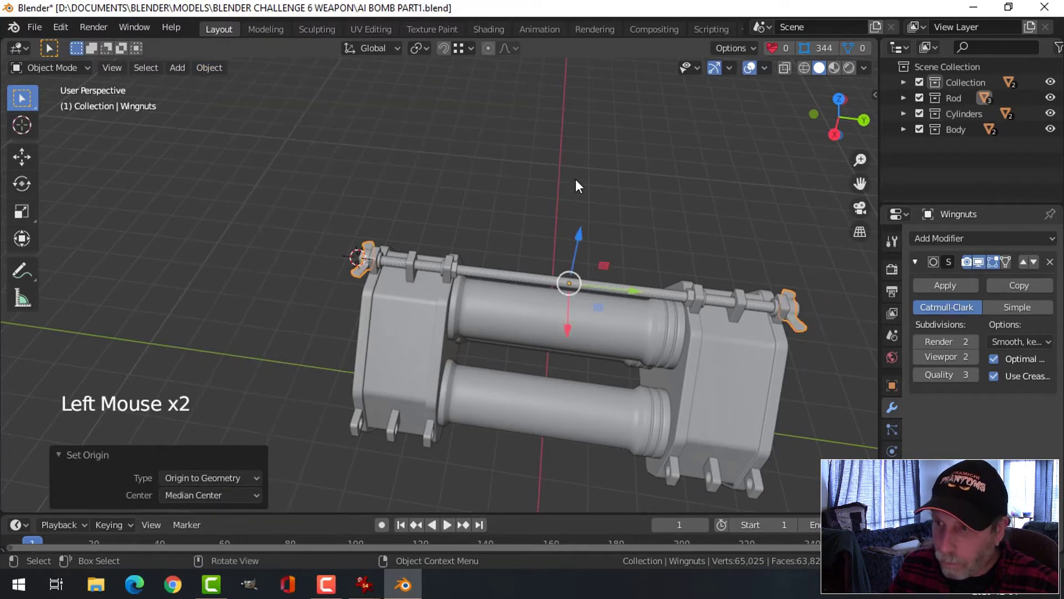
{"action": "key", "text": "shift+s"}
{"action": "key", "text": "alt+a"}
Set the near plug's origin to the 3D cursor at the middle of the rod
{"action": "middle_click_drag", "start_coordinate": [480, 252], "coordinate": [464, 216]}
{"action": "scroll", "coordinate": [391, 277], "scroll_direction": "up", "scroll_amount": 2}
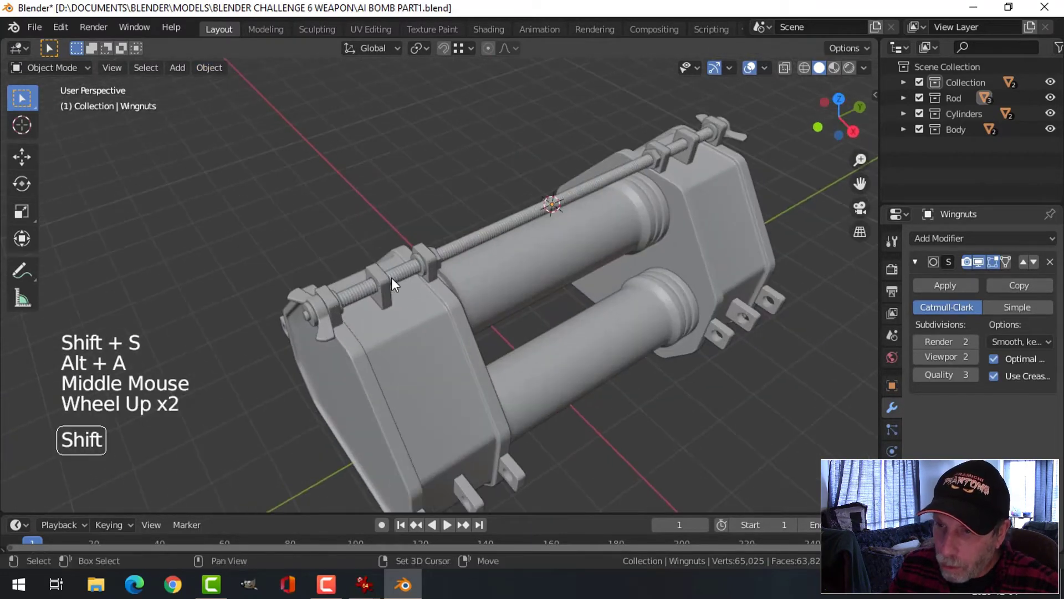
{"action": "middle_click_drag", "start_coordinate": [392, 277], "coordinate": [358, 252], "text": "shift"}
{"action": "scroll", "coordinate": [358, 252], "scroll_direction": "up", "scroll_amount": 2}
{"action": "left_click", "coordinate": [304, 229]}
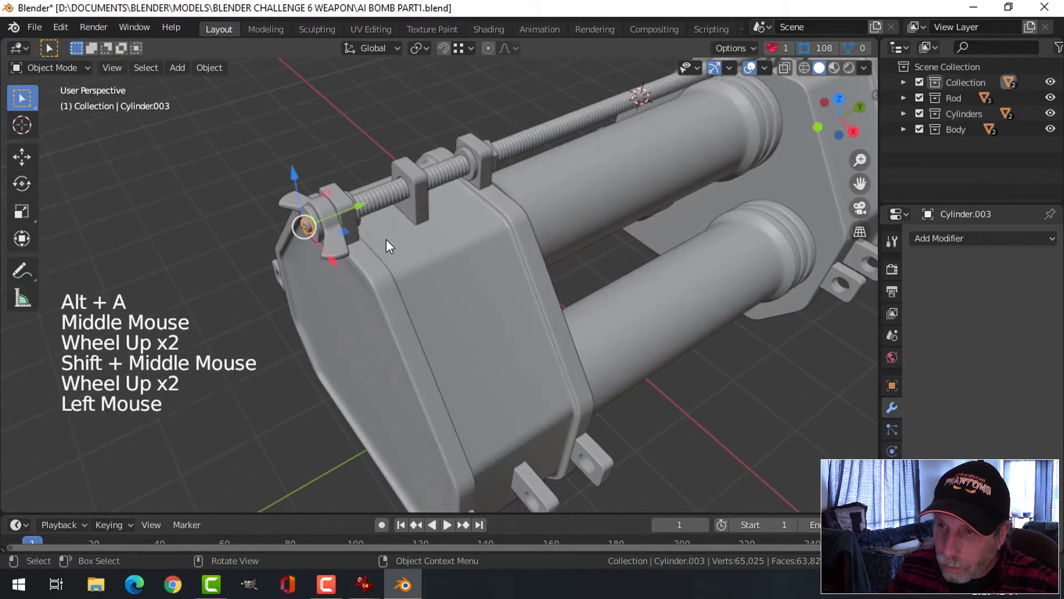
{"action": "left_click", "coordinate": [209, 67]}
{"action": "mouse_move", "coordinate": [242, 100]}
{"action": "left_click", "coordinate": [399, 134]}
Add a Mirror modifier to the plug
{"action": "scroll", "coordinate": [519, 161], "scroll_direction": "down", "scroll_amount": 3}
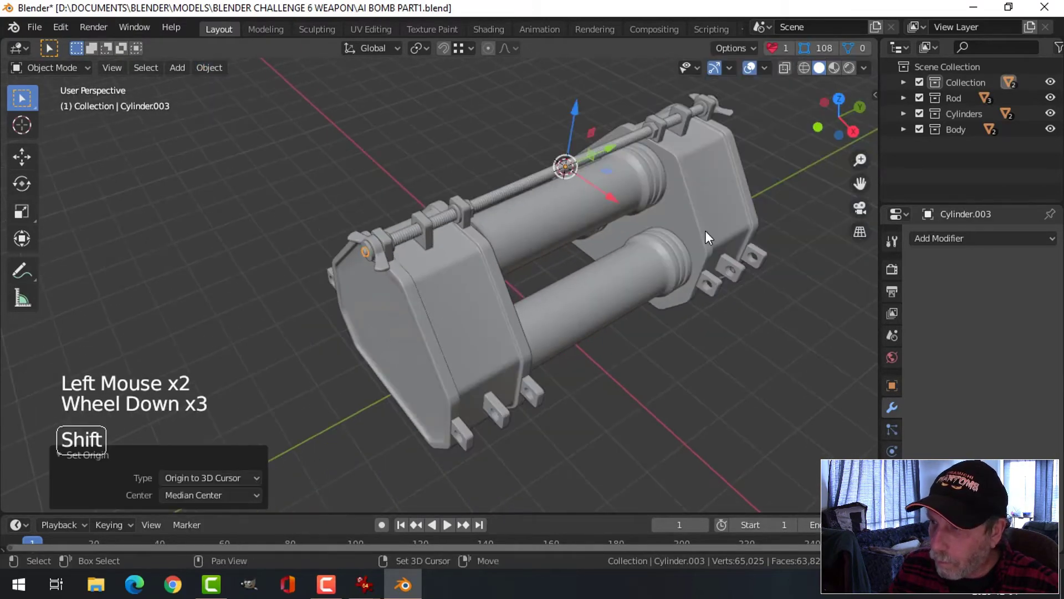
{"action": "middle_click_drag", "start_coordinate": [705, 230], "coordinate": [638, 244], "text": "shift"}
{"action": "middle_click_drag", "start_coordinate": [638, 244], "coordinate": [720, 255]}
{"action": "left_click", "coordinate": [923, 238]}
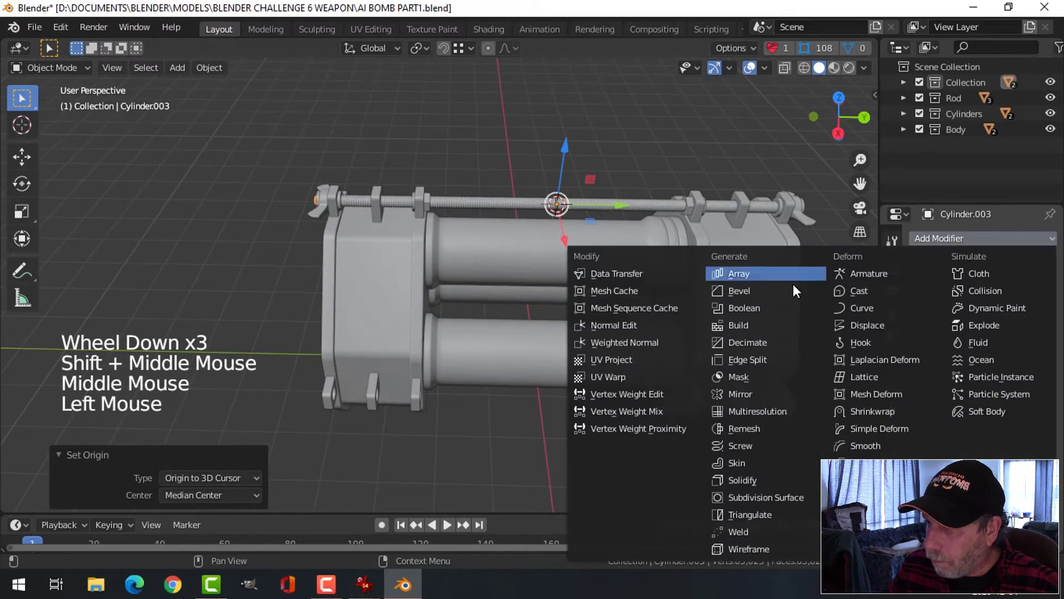
{"action": "left_click", "coordinate": [768, 395]}
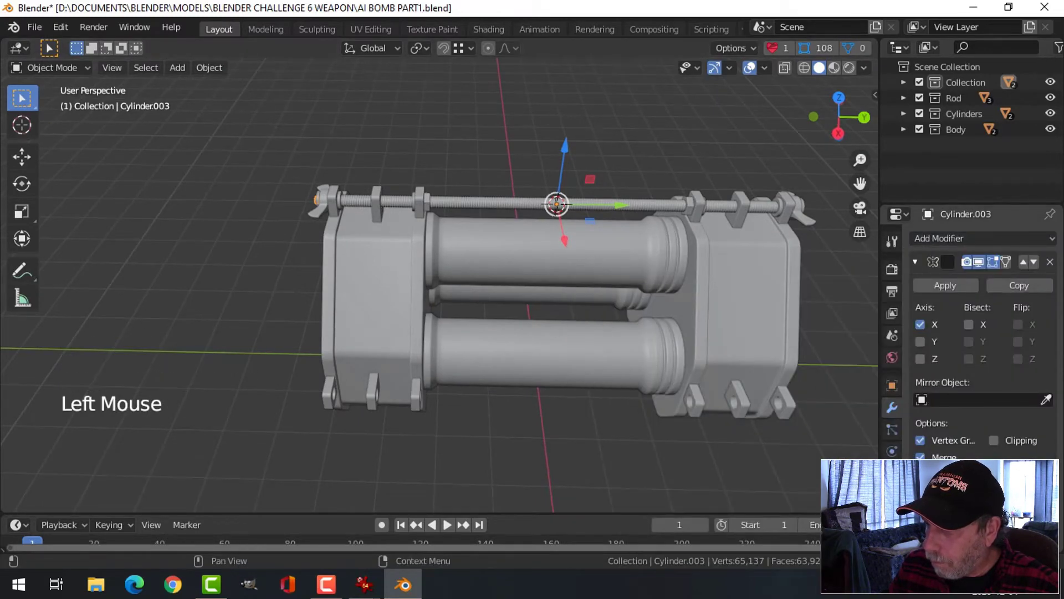
Mirror the plug across the Y axis only, instead of X, apply the Mirror modifier and clear the selection
{"action": "left_click", "coordinate": [920, 324]}
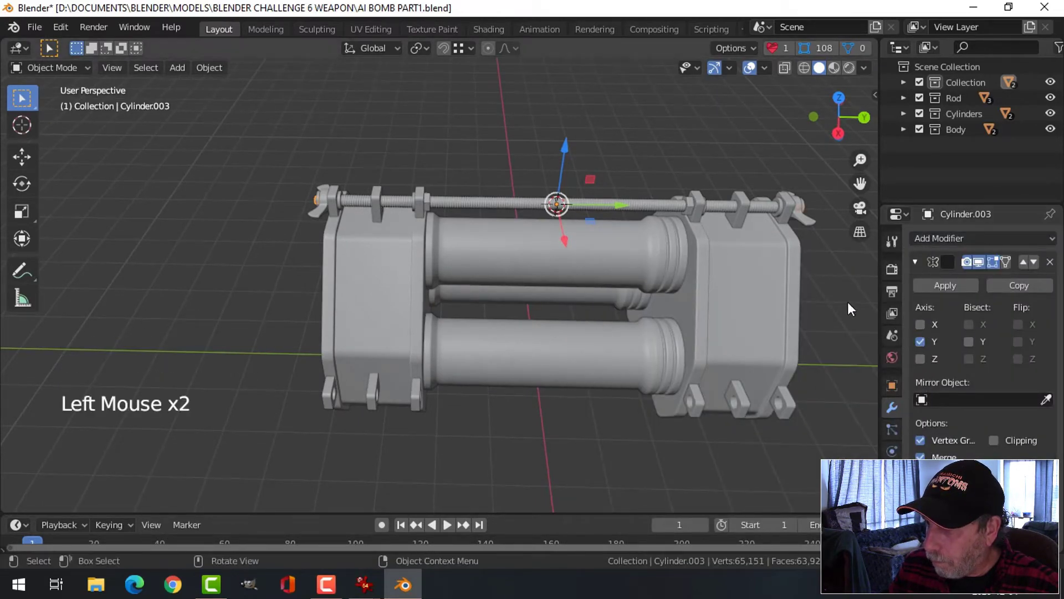
{"action": "middle_click_drag", "start_coordinate": [847, 301], "coordinate": [545, 217]}
{"action": "scroll", "coordinate": [727, 333], "scroll_direction": "up", "scroll_amount": 3}
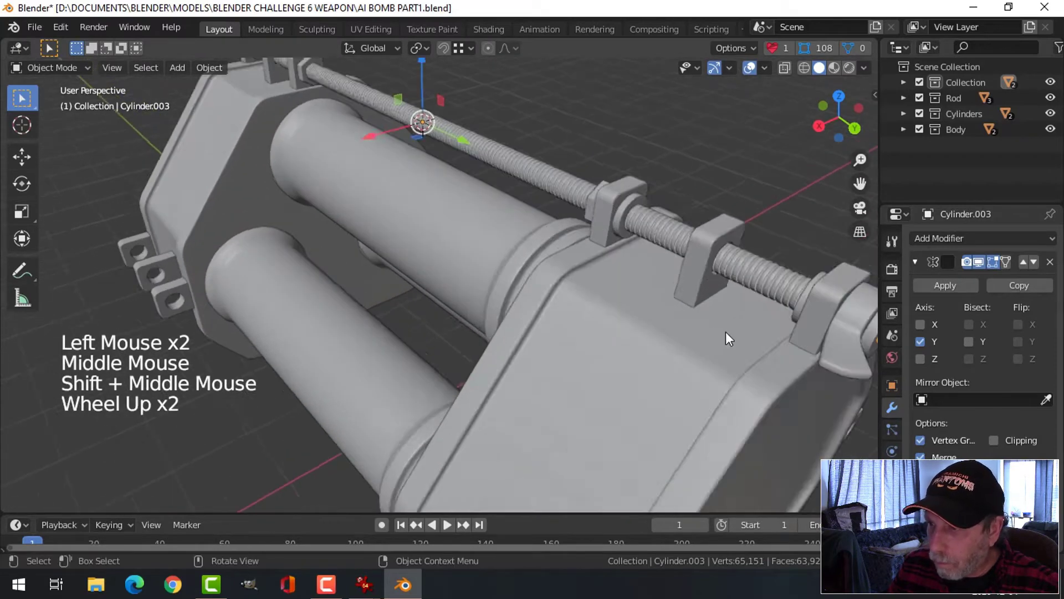
{"action": "middle_click_drag", "start_coordinate": [726, 333], "coordinate": [547, 276], "text": "shift"}
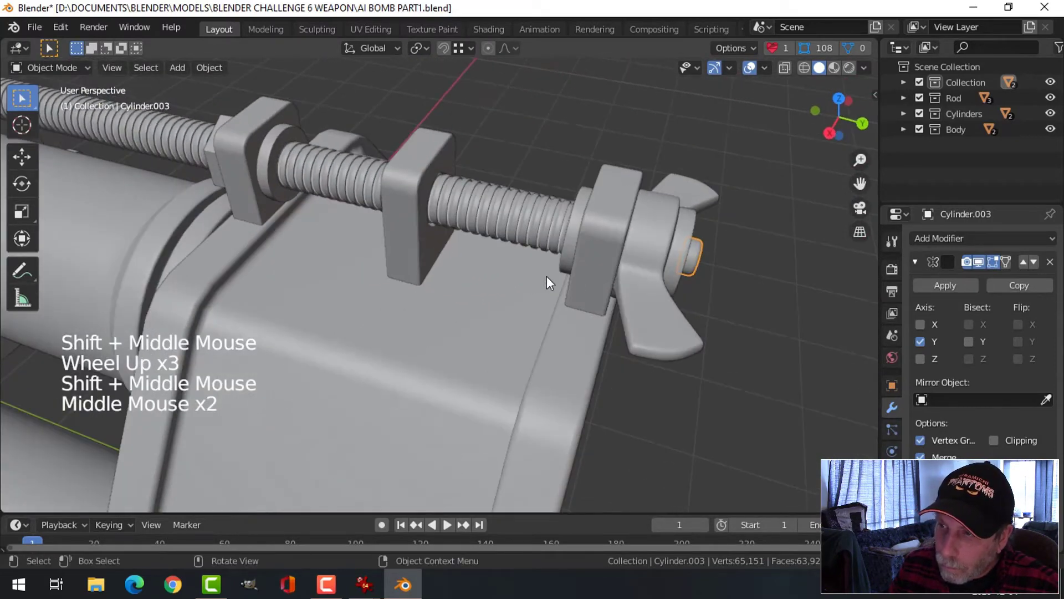
{"action": "left_click", "coordinate": [943, 285]}
{"action": "key", "text": "alt+a"}
Move the mirrored end plugs into the Rod collection
{"action": "middle_click_drag", "start_coordinate": [732, 289], "coordinate": [516, 283]}
{"action": "scroll", "coordinate": [641, 274], "scroll_direction": "down", "scroll_amount": 2}
{"action": "scroll", "coordinate": [442, 267], "scroll_direction": "down", "scroll_amount": 2}
{"action": "middle_click_drag", "start_coordinate": [516, 283], "coordinate": [631, 288]}
{"action": "scroll", "coordinate": [629, 288], "scroll_direction": "up", "scroll_amount": 2}
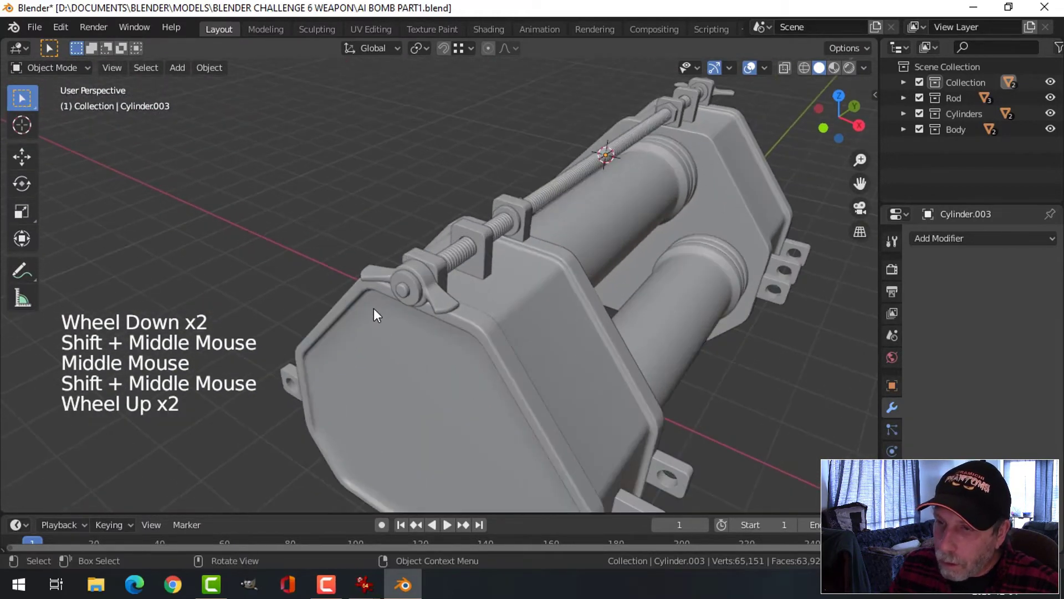
{"action": "left_click", "coordinate": [404, 289]}
{"action": "key", "text": "m"}
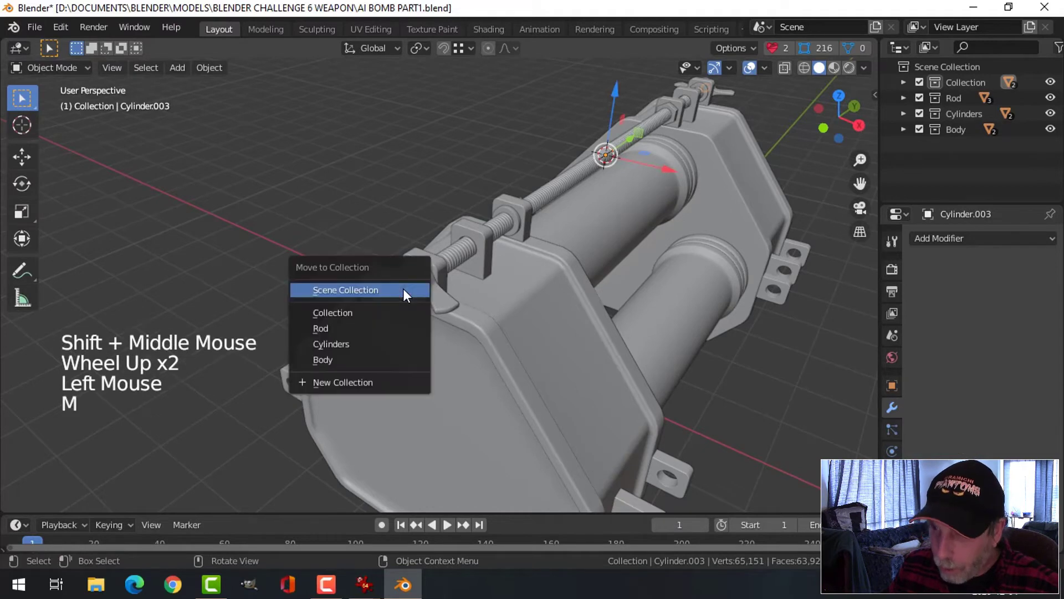
{"action": "left_click", "coordinate": [374, 330]}
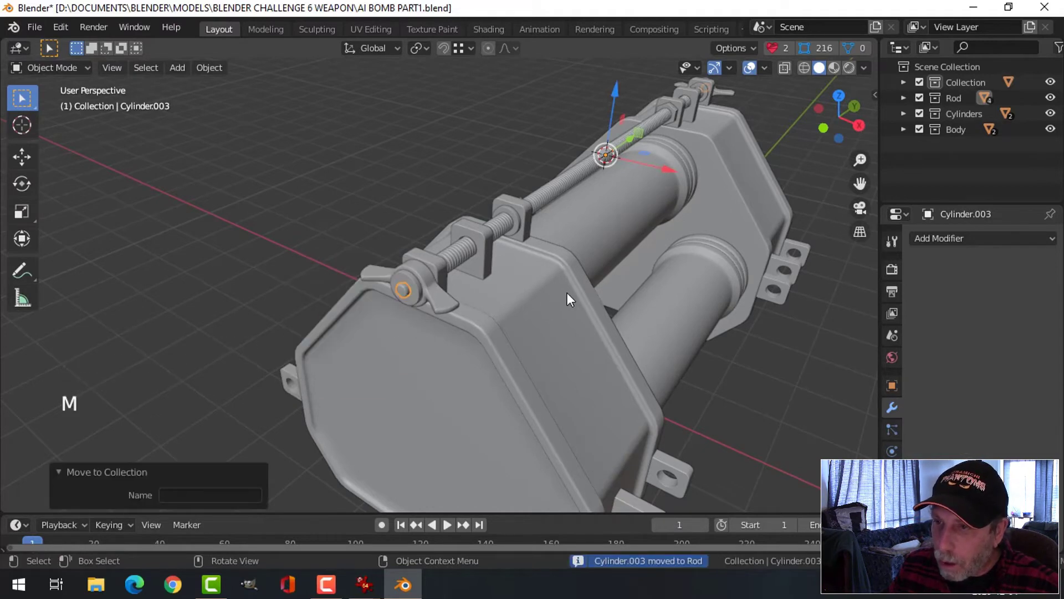
{"action": "key", "text": "alt+a"}
Apply the Array modifier of the threaded rod and move the rod into the Rod collection
{"action": "left_click", "coordinate": [552, 185]}
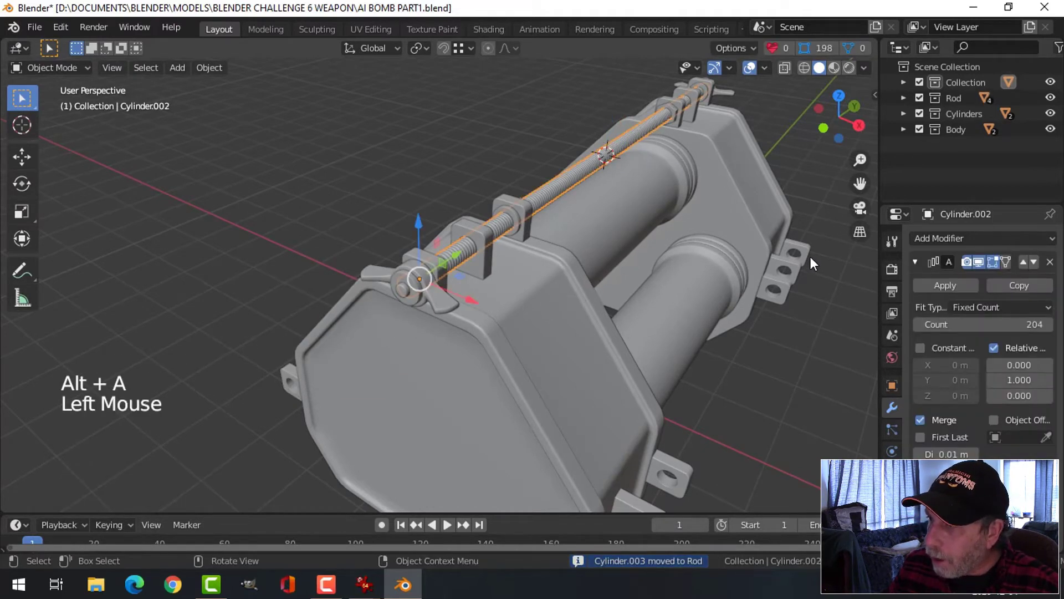
{"action": "middle_click_drag", "start_coordinate": [799, 262], "coordinate": [587, 244], "text": "shift"}
{"action": "key", "text": "alt+a"}
{"action": "left_click", "coordinate": [587, 244]}
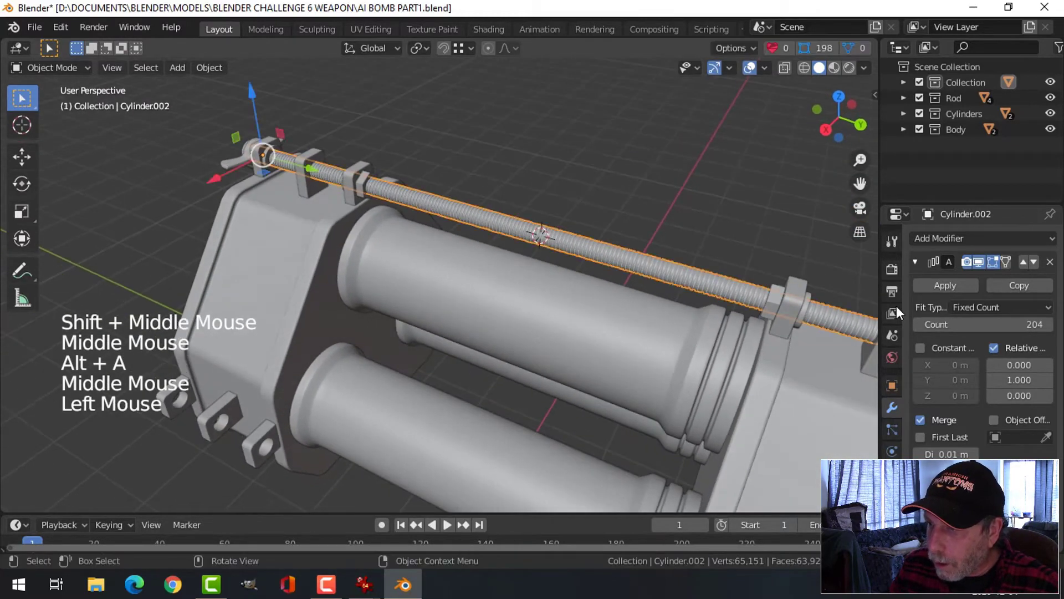
{"action": "left_click", "coordinate": [927, 286]}
{"action": "middle_click_drag", "start_coordinate": [437, 253], "coordinate": [588, 257]}
{"action": "key", "text": "m"}
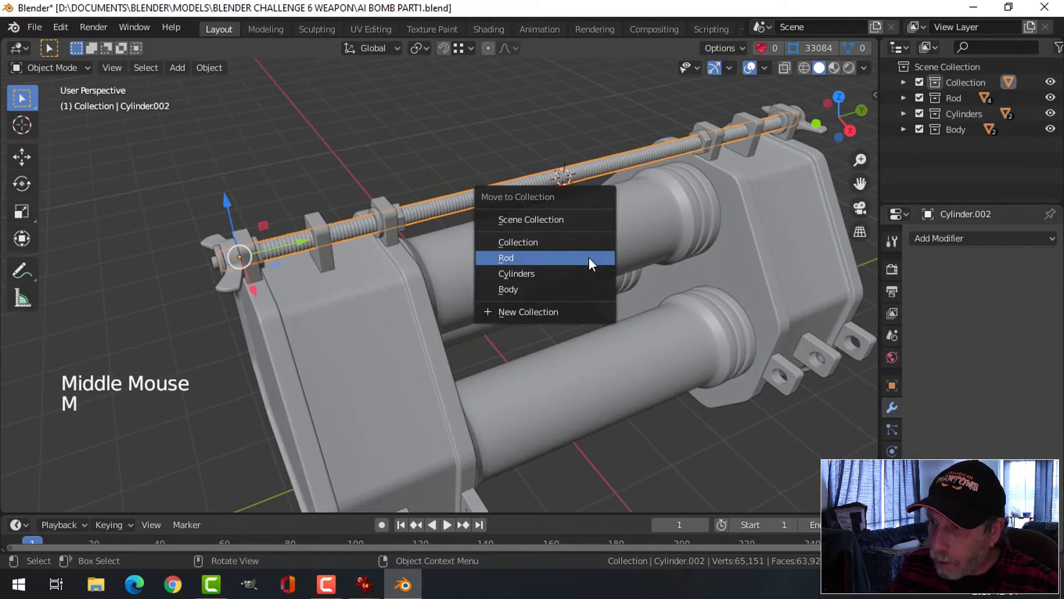
{"action": "left_click", "coordinate": [588, 257]}
{"action": "key", "text": "alt+a"}
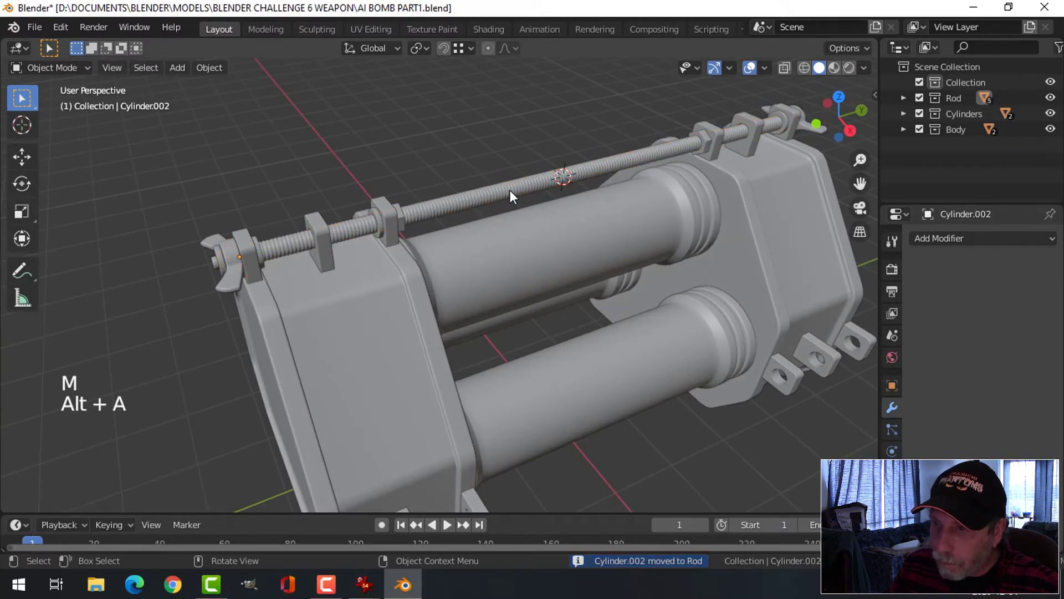
Check what the Rod collection contains by selecting its objects and switching the collection off and on
{"action": "left_click", "coordinate": [950, 97]}
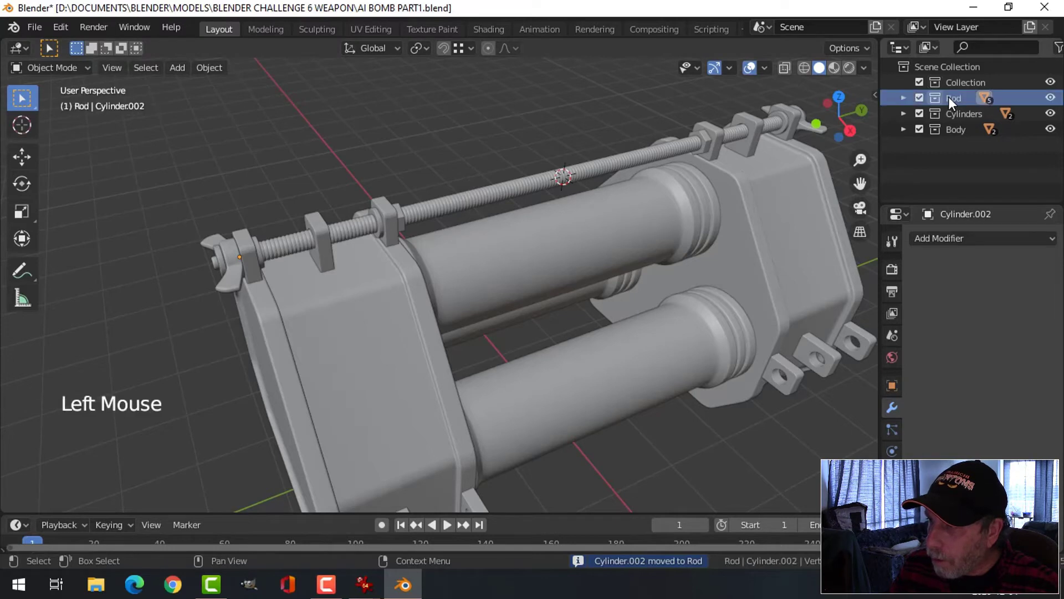
{"action": "right_click", "coordinate": [949, 97]}
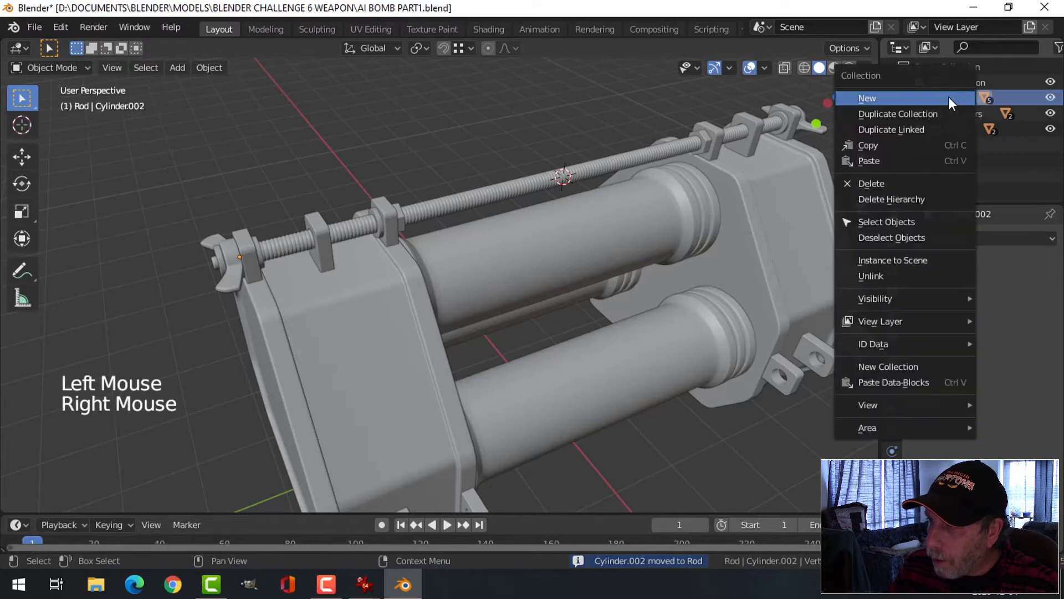
{"action": "left_click", "coordinate": [906, 220]}
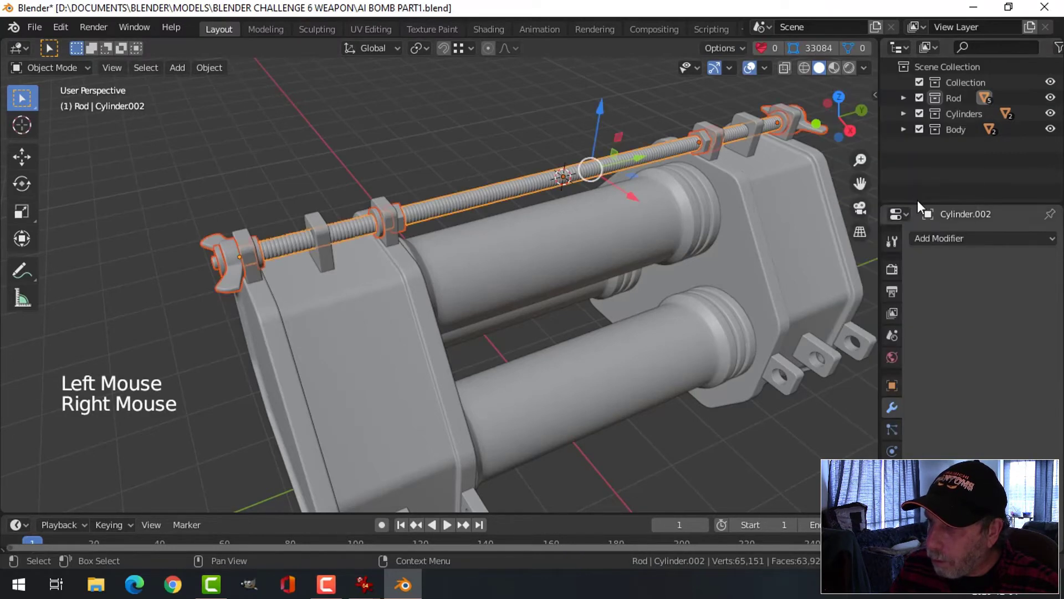
{"action": "left_click", "coordinate": [919, 97]}
{"action": "left_click", "coordinate": [920, 98]}
Add a collection instance of Rod in front view and move it about 2.23 m along X and -2.42 m along Z
{"action": "middle_click_drag", "start_coordinate": [632, 240], "coordinate": [603, 238]}
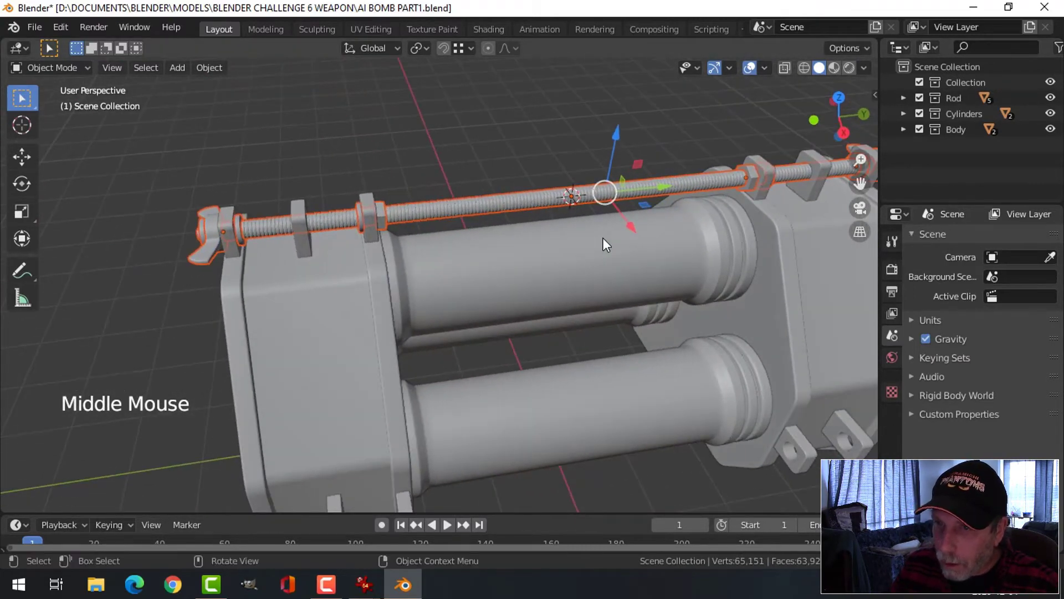
{"action": "key", "text": "KP_1"}
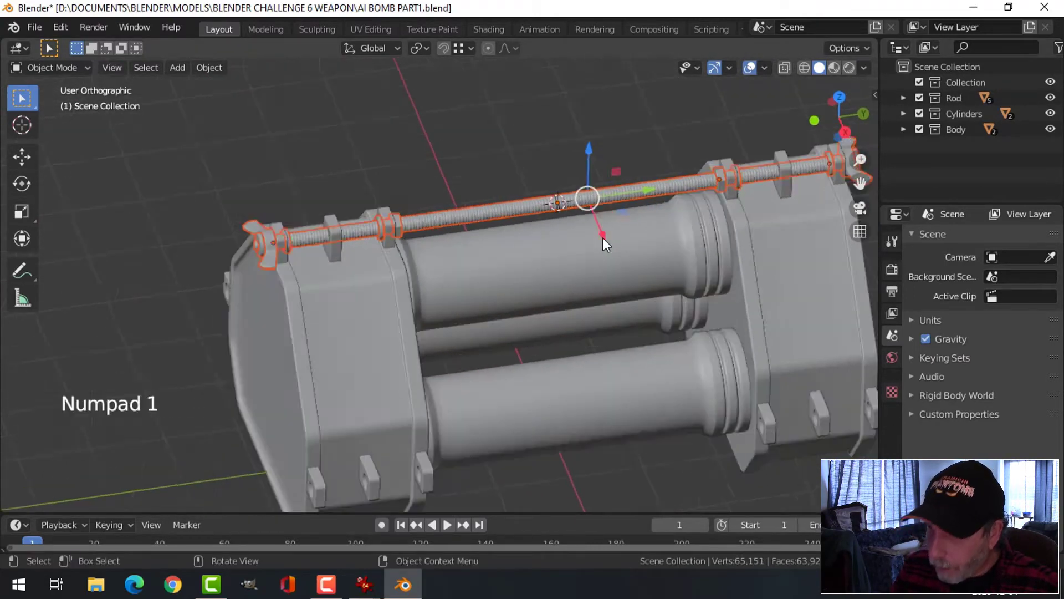
{"action": "middle_click_drag", "start_coordinate": [630, 240], "coordinate": [592, 224], "text": "shift"}
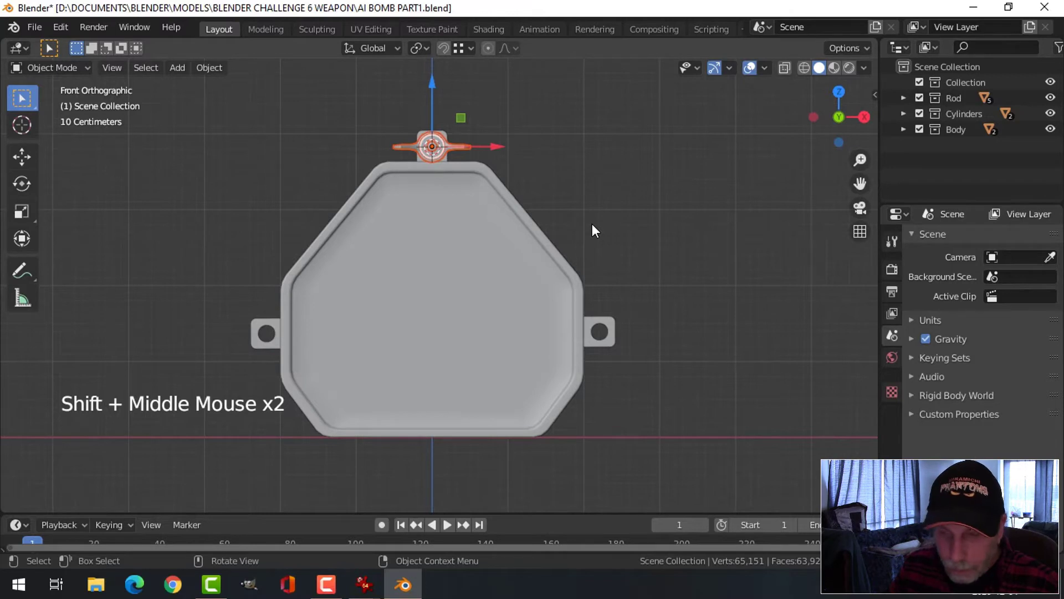
{"action": "key", "text": "shift+a"}
{"action": "mouse_move", "coordinate": [559, 526]}
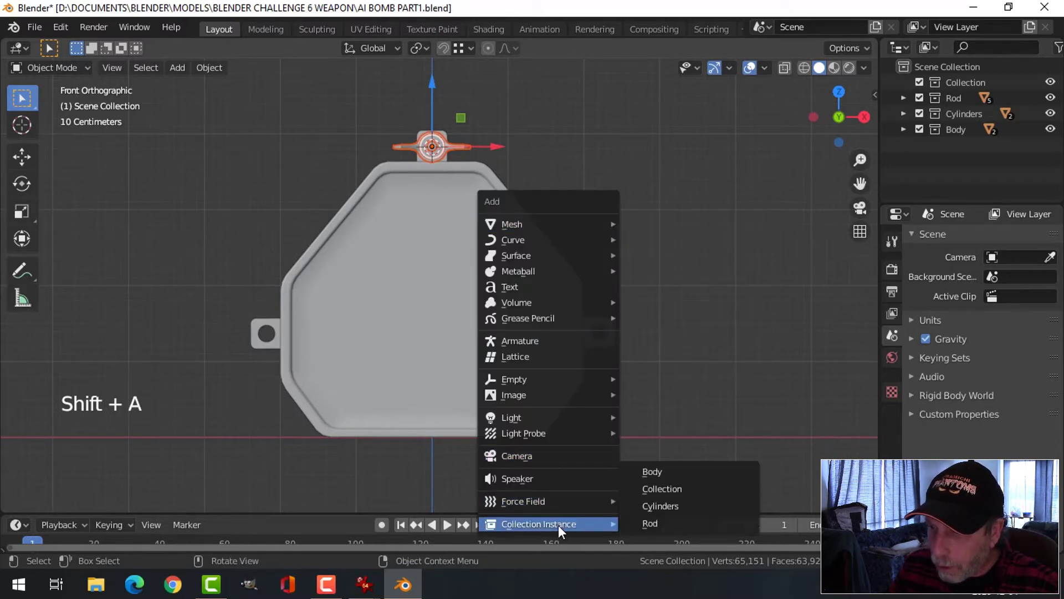
{"action": "left_click", "coordinate": [638, 523]}
{"action": "key", "text": "g"}
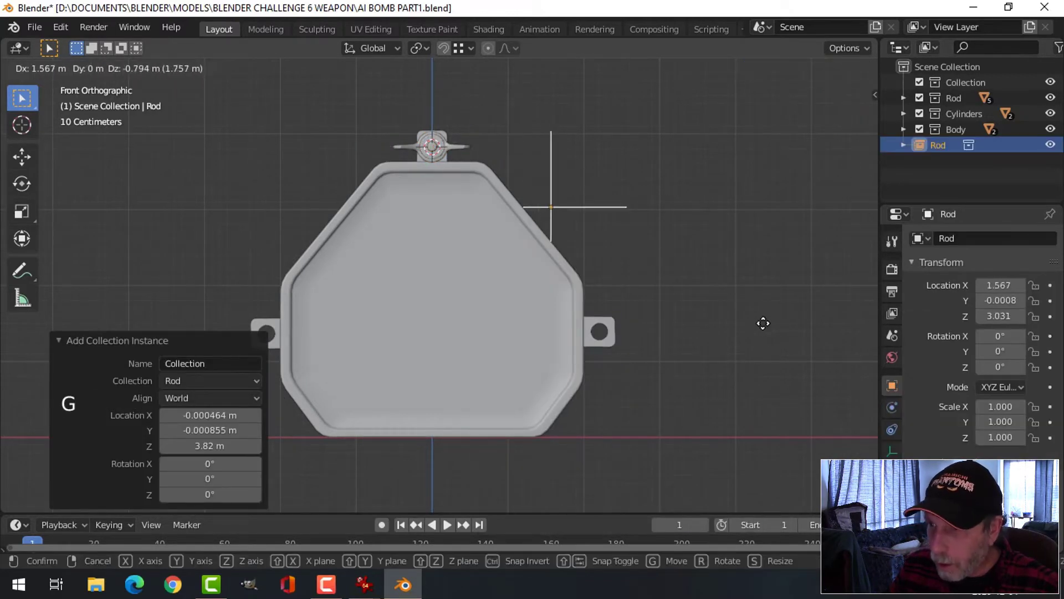
{"action": "left_click", "coordinate": [801, 439]}
Try to set the Rod instance's origin to the 3D cursor
{"action": "scroll", "coordinate": [728, 268], "scroll_direction": "down", "scroll_amount": 4}
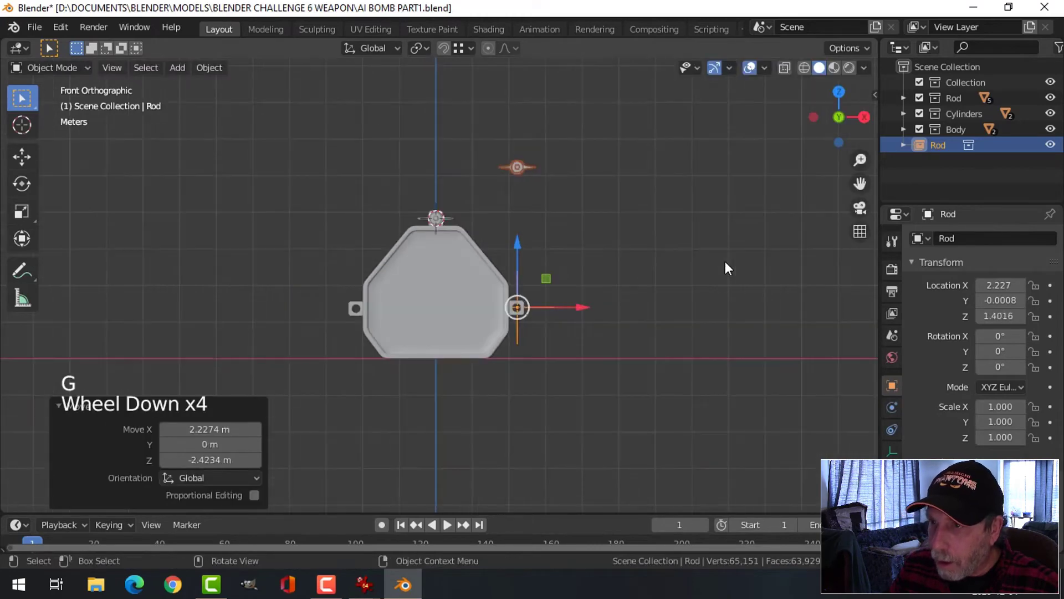
{"action": "left_click", "coordinate": [216, 68]}
{"action": "mouse_move", "coordinate": [230, 98]}
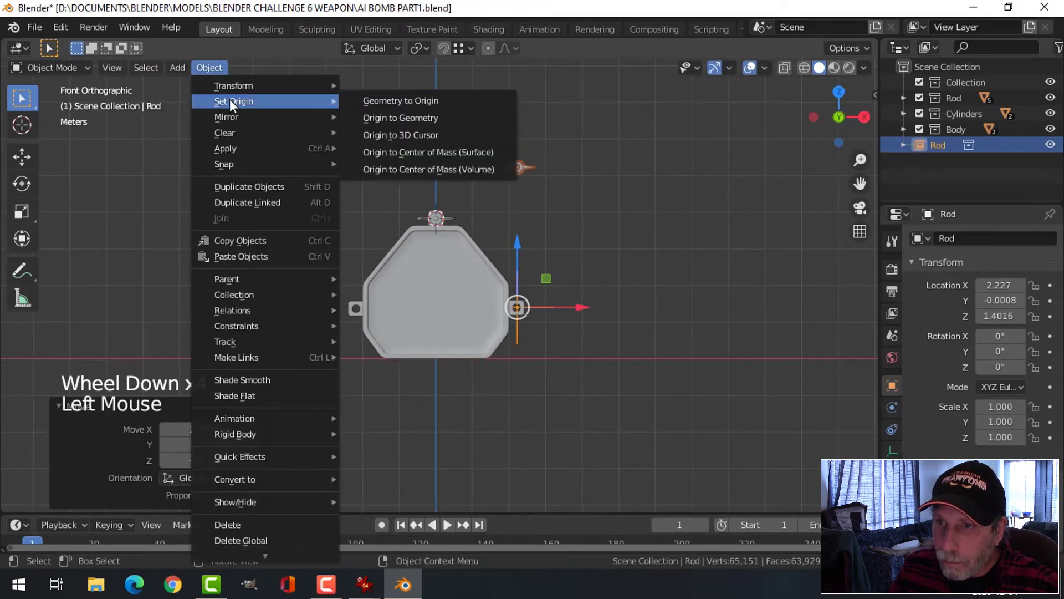
{"action": "left_click", "coordinate": [388, 135]}
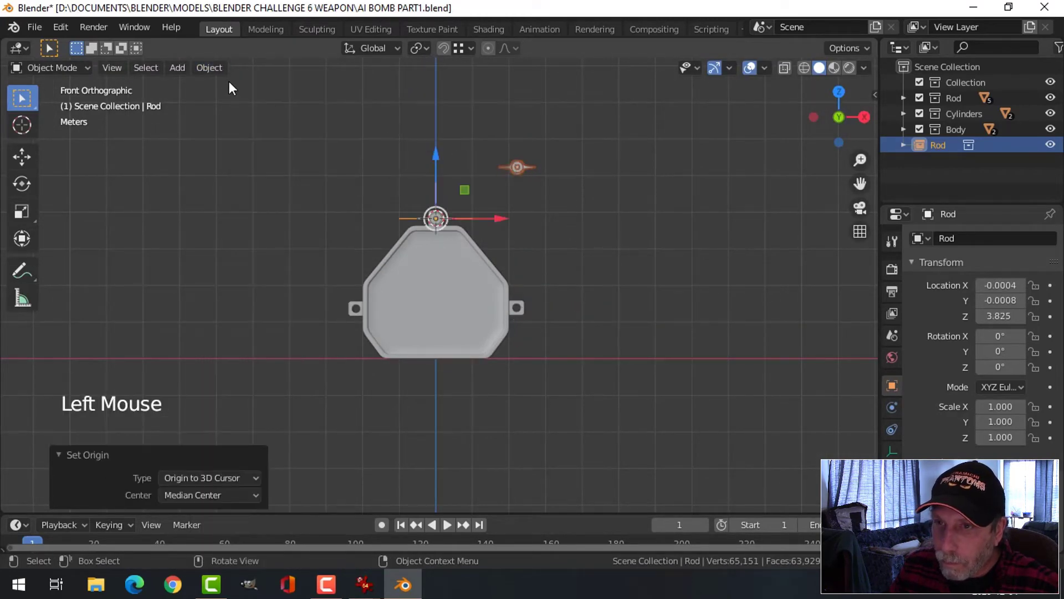
Set the Rod instance's origin to its geometry
{"action": "left_click", "coordinate": [216, 69]}
{"action": "mouse_move", "coordinate": [242, 102]}
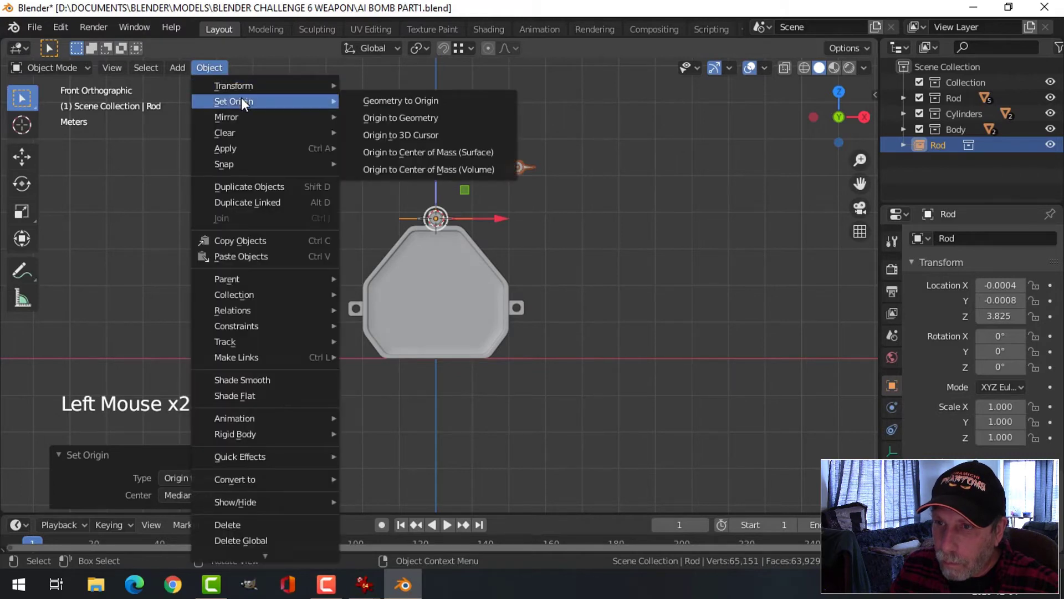
{"action": "left_click", "coordinate": [394, 117]}
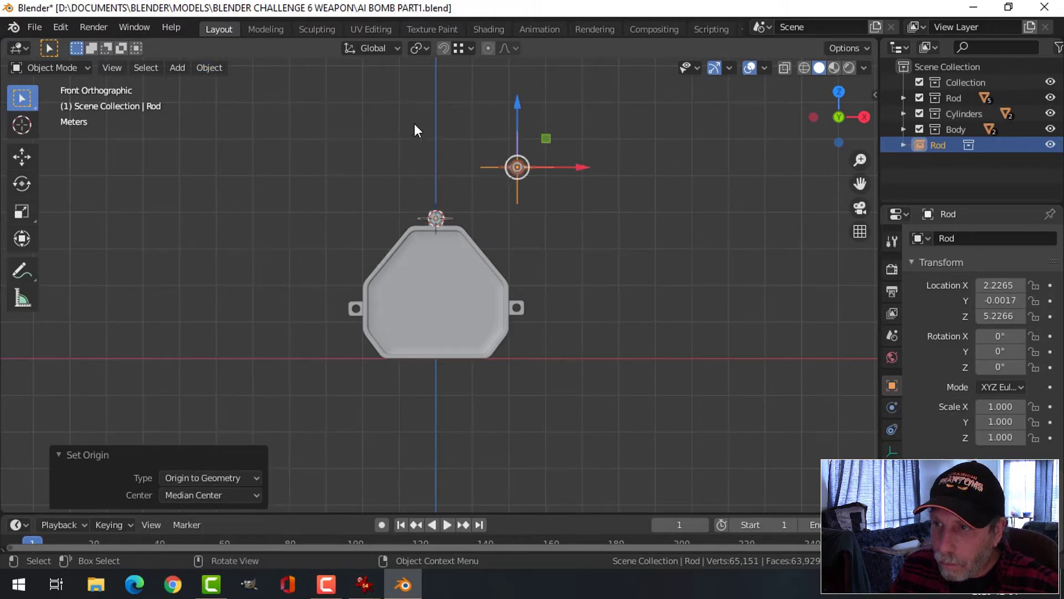
Align the Rod instance with the +X side bracket holes, moving it about -3.85 m along Z and -0.02 m along X
{"action": "left_click_drag", "start_coordinate": [519, 109], "coordinate": [515, 253]}
{"action": "key", "text": "KP_Decimal"}
{"action": "scroll", "coordinate": [635, 284], "scroll_direction": "up", "scroll_amount": 2}
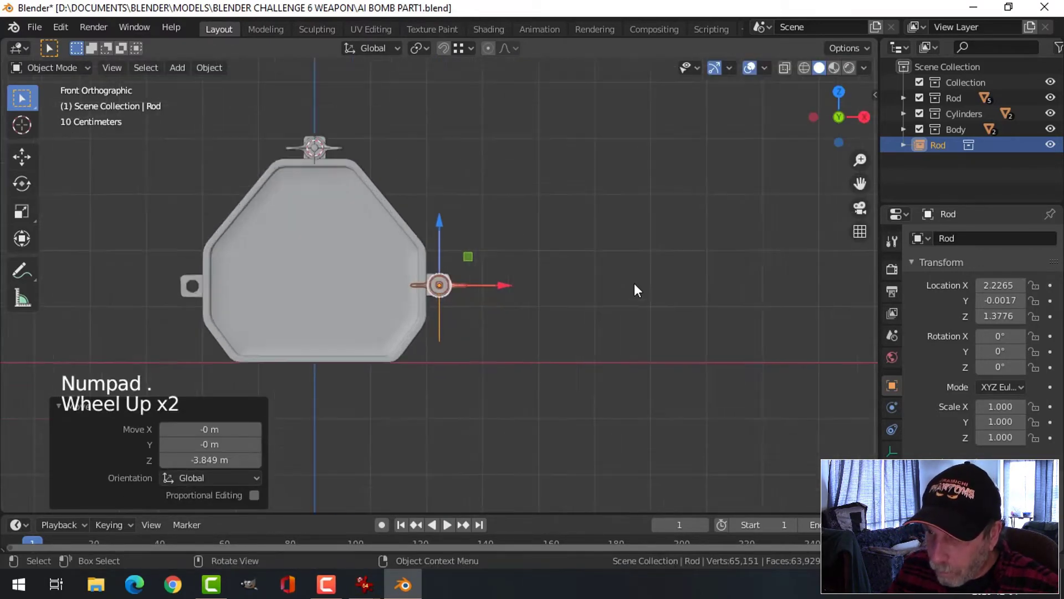
{"action": "scroll", "coordinate": [634, 284], "scroll_direction": "up", "scroll_amount": 10}
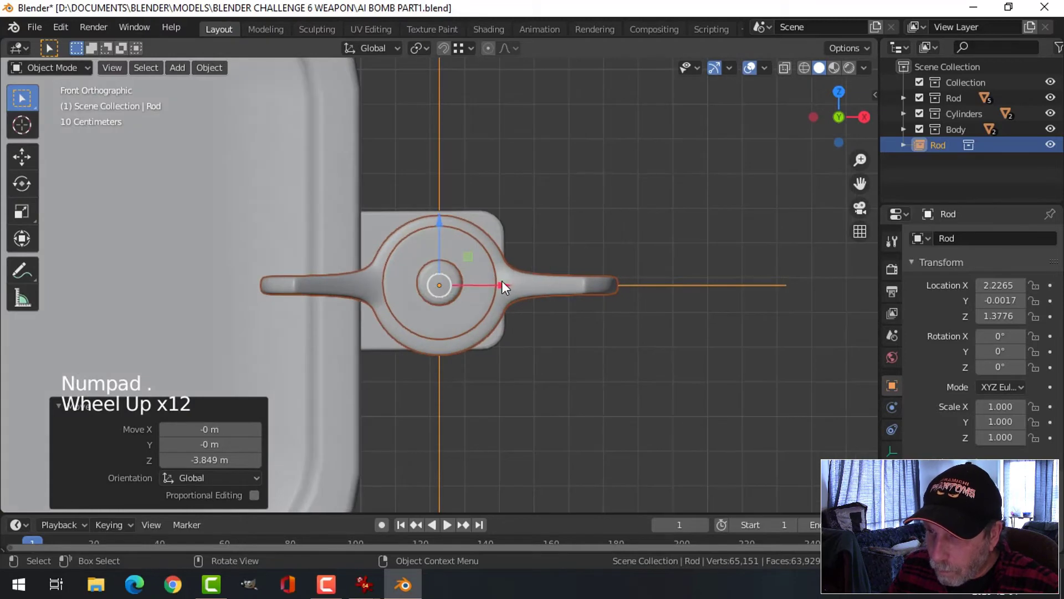
{"action": "left_click_drag", "start_coordinate": [502, 285], "coordinate": [489, 285]}
Examine how the instanced rod, nuts and washers sit in the side brackets along the body
{"action": "middle_click_drag", "start_coordinate": [610, 271], "coordinate": [500, 331]}
{"action": "scroll", "coordinate": [378, 337], "scroll_direction": "down", "scroll_amount": 4}
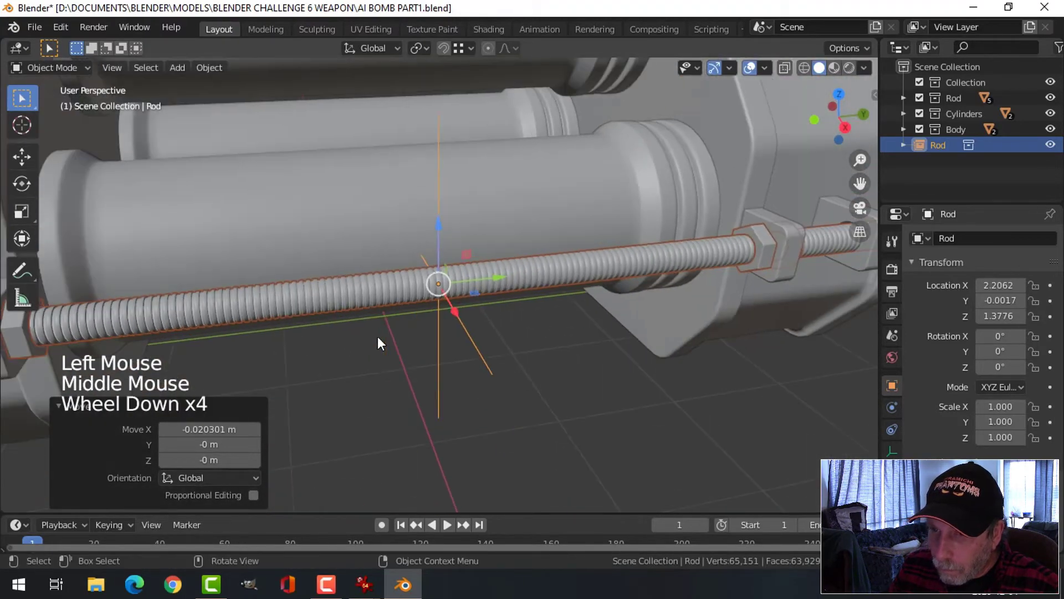
{"action": "middle_click_drag", "start_coordinate": [377, 336], "coordinate": [473, 345], "text": "shift"}
{"action": "scroll", "coordinate": [454, 301], "scroll_direction": "up", "scroll_amount": 7}
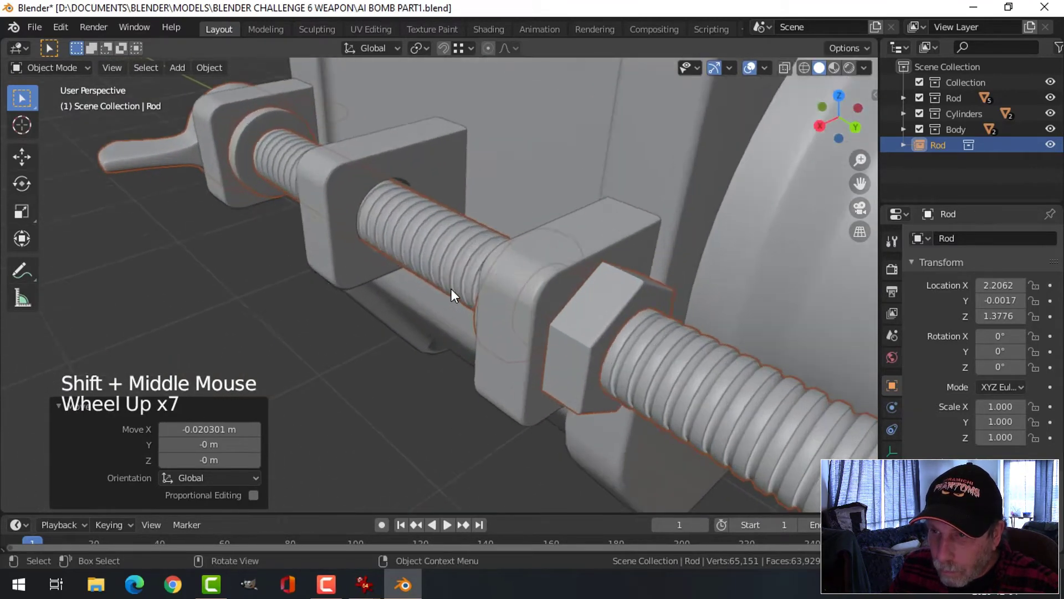
{"action": "middle_click_drag", "start_coordinate": [452, 288], "coordinate": [410, 260]}
{"action": "scroll", "coordinate": [491, 287], "scroll_direction": "down", "scroll_amount": 2}
{"action": "middle_click_drag", "start_coordinate": [490, 287], "coordinate": [750, 278]}
{"action": "scroll", "coordinate": [482, 340], "scroll_direction": "down", "scroll_amount": 2}
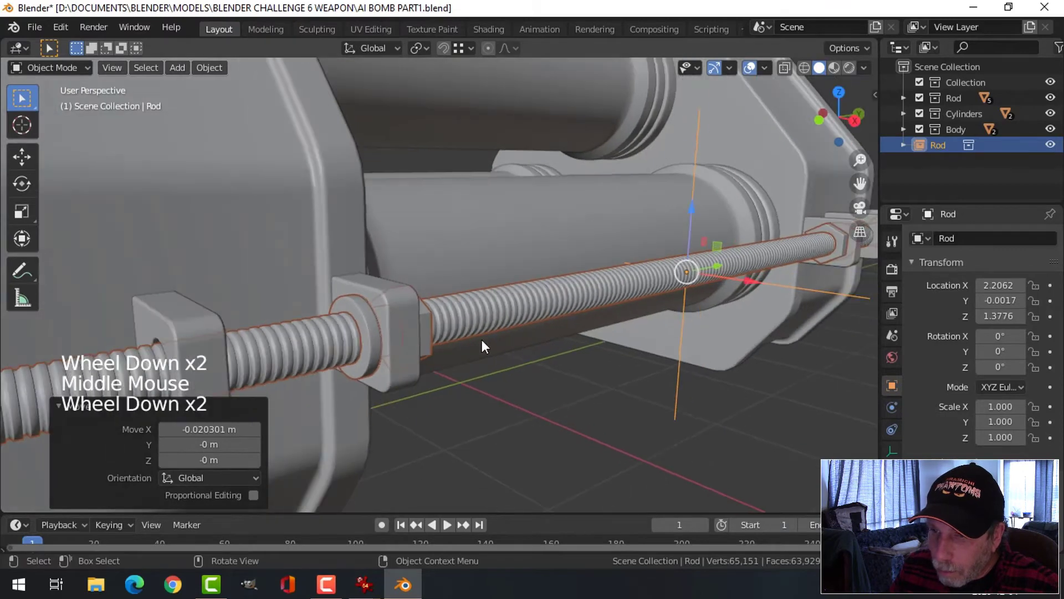
{"action": "middle_click_drag", "start_coordinate": [481, 340], "coordinate": [594, 308], "text": "shift"}
{"action": "scroll", "coordinate": [416, 332], "scroll_direction": "down", "scroll_amount": 2}
Rotate the Rod instance about 28° around the Y axis so the wing nuts tilt
{"action": "middle_click_drag", "start_coordinate": [416, 332], "coordinate": [546, 302]}
{"action": "scroll", "coordinate": [521, 341], "scroll_direction": "down", "scroll_amount": 3}
{"action": "key", "text": "r"}
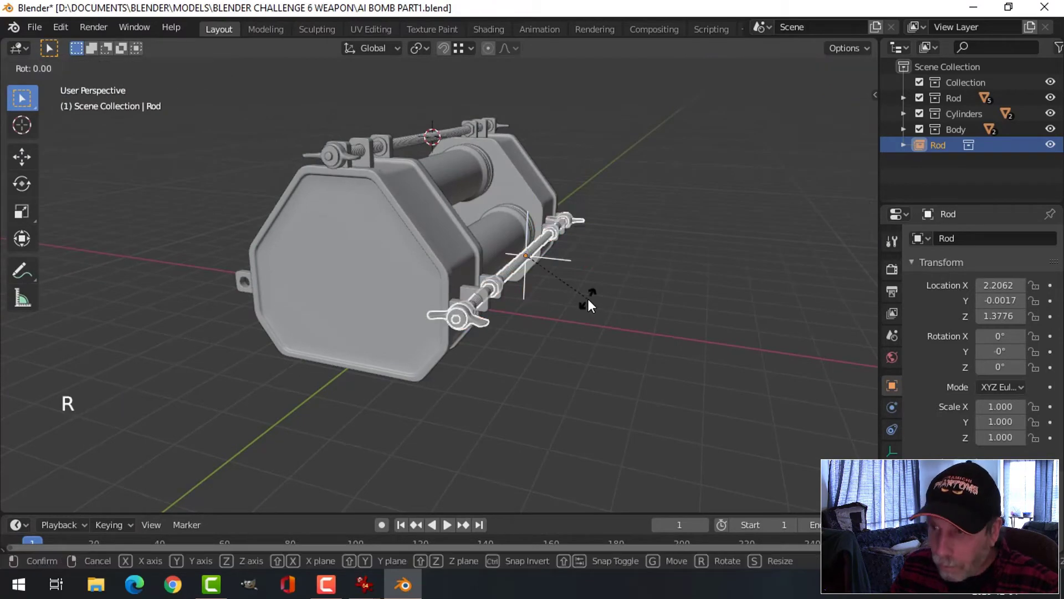
{"action": "key", "text": "y"}
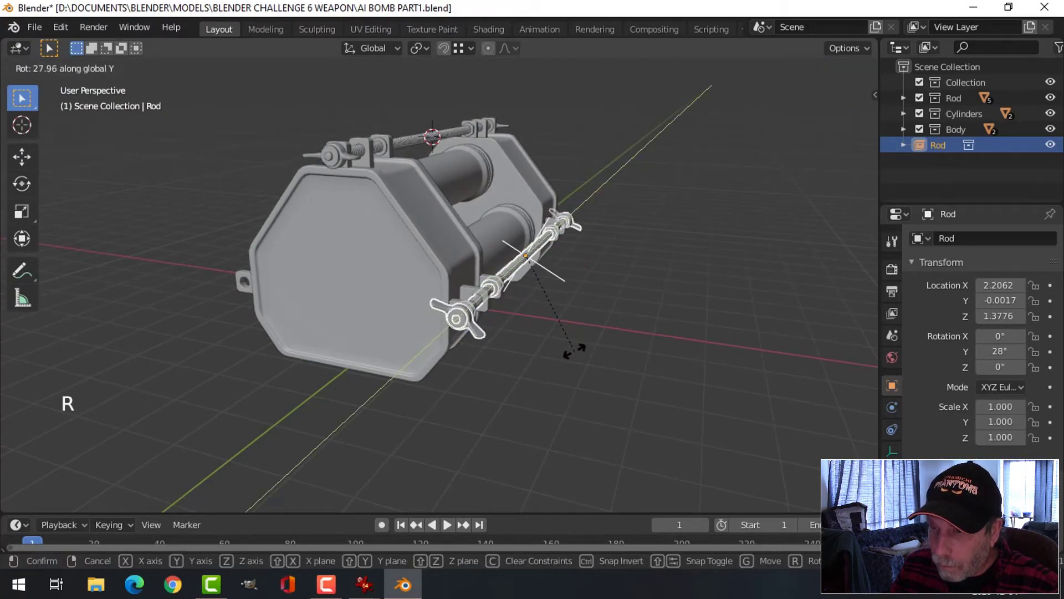
{"action": "left_click", "coordinate": [574, 350]}
Duplicate the tilted Rod instance and move the copy about -4.39 m along X to the opposite side brackets
{"action": "middle_click_drag", "start_coordinate": [558, 305], "coordinate": [650, 302]}
{"action": "key", "text": "KP_1"}
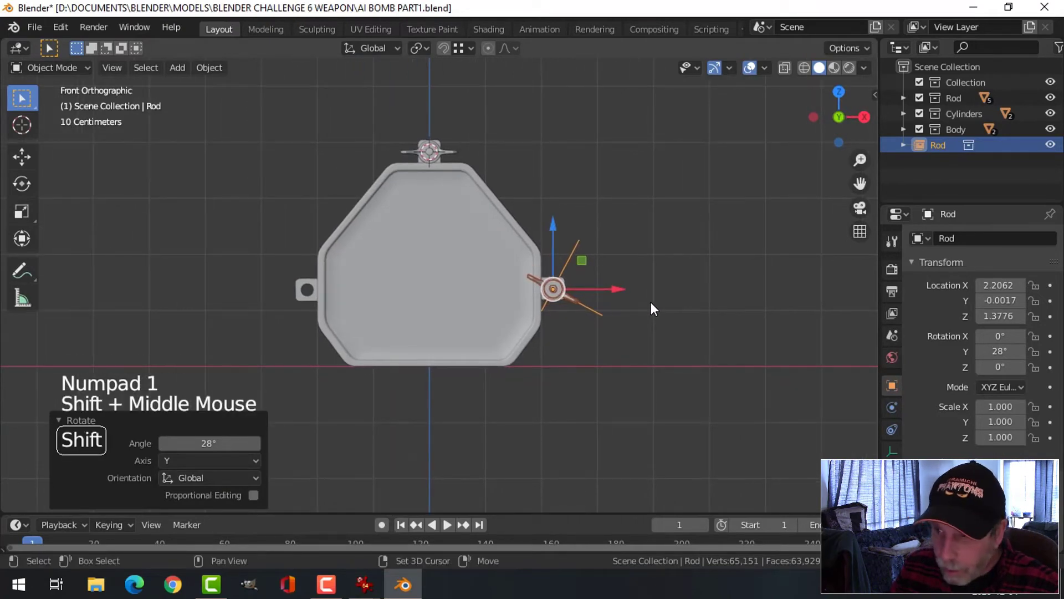
{"action": "key", "text": "shift+d"}
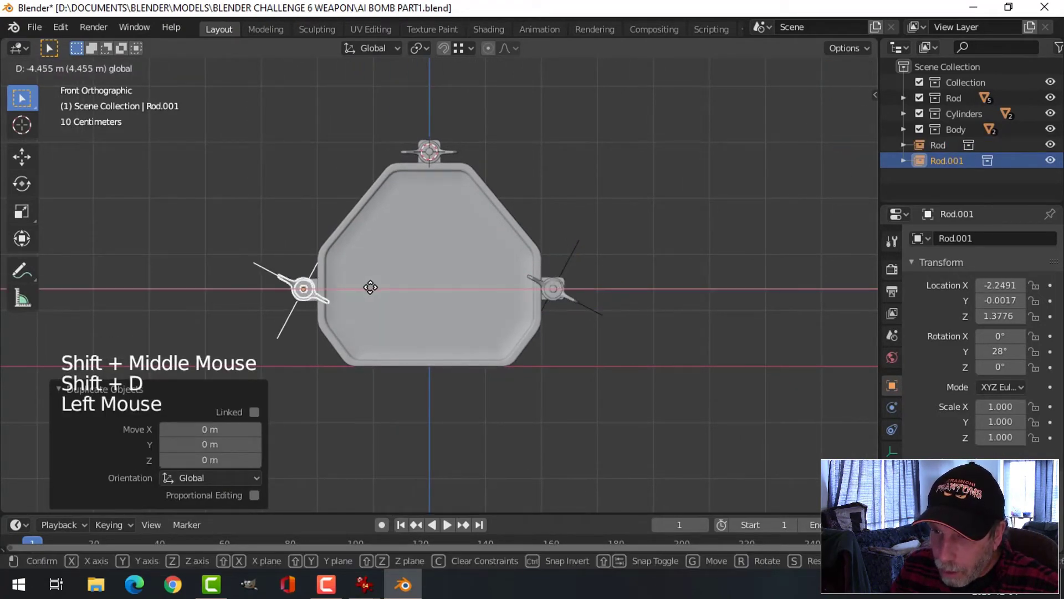
{"action": "left_click", "coordinate": [372, 288]}
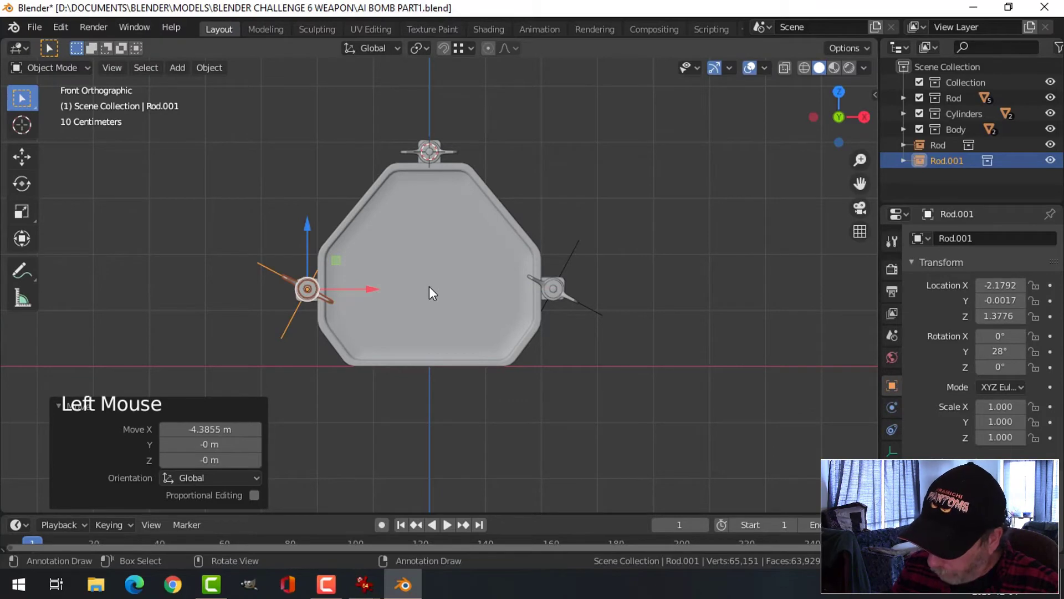
Examine how the duplicated rod and its wing nut fit in the opposite side brackets
{"action": "scroll", "coordinate": [429, 287], "scroll_direction": "up", "scroll_amount": 3}
{"action": "middle_click_drag", "start_coordinate": [430, 290], "coordinate": [519, 269], "text": "shift"}
{"action": "scroll", "coordinate": [632, 338], "scroll_direction": "up", "scroll_amount": 3}
{"action": "scroll", "coordinate": [630, 335], "scroll_direction": "up", "scroll_amount": 3}
{"action": "scroll", "coordinate": [518, 274], "scroll_direction": "up", "scroll_amount": 2}
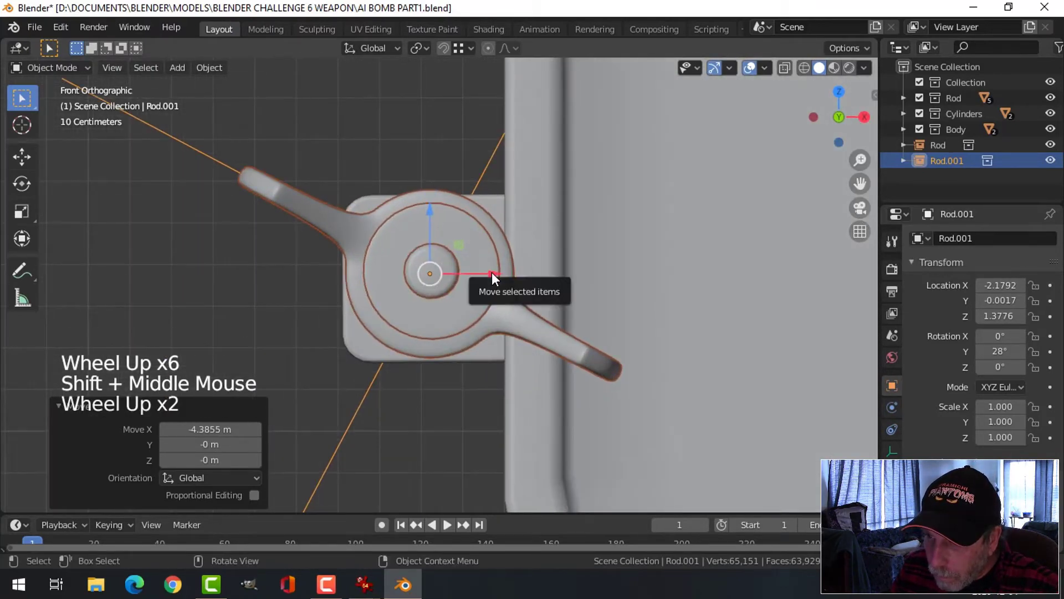
{"action": "mouse_move", "coordinate": [484, 225]}
{"action": "middle_mouse_down"}
{"action": "mouse_move", "coordinate": [521, 255]}
{"action": "mouse_move", "coordinate": [517, 225]}
{"action": "mouse_move", "coordinate": [490, 230]}
{"action": "middle_mouse_up"}
{"action": "scroll", "coordinate": [517, 228], "scroll_direction": "down", "scroll_amount": 2}
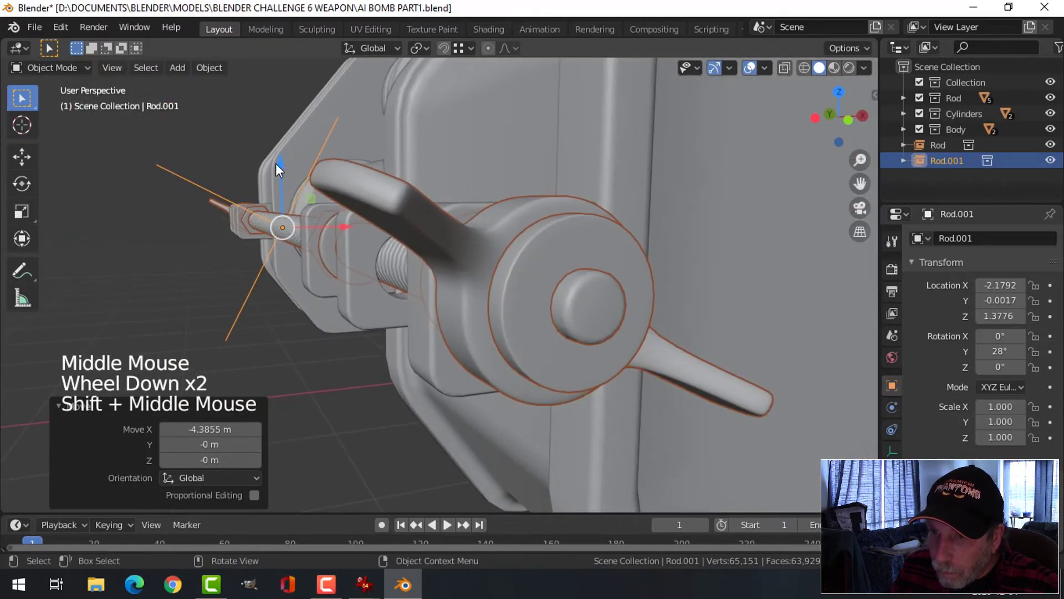
Lower the copied rod instance about 0.025 m along Z in its side brackets
{"action": "left_click_drag", "start_coordinate": [277, 164], "coordinate": [278, 167]}
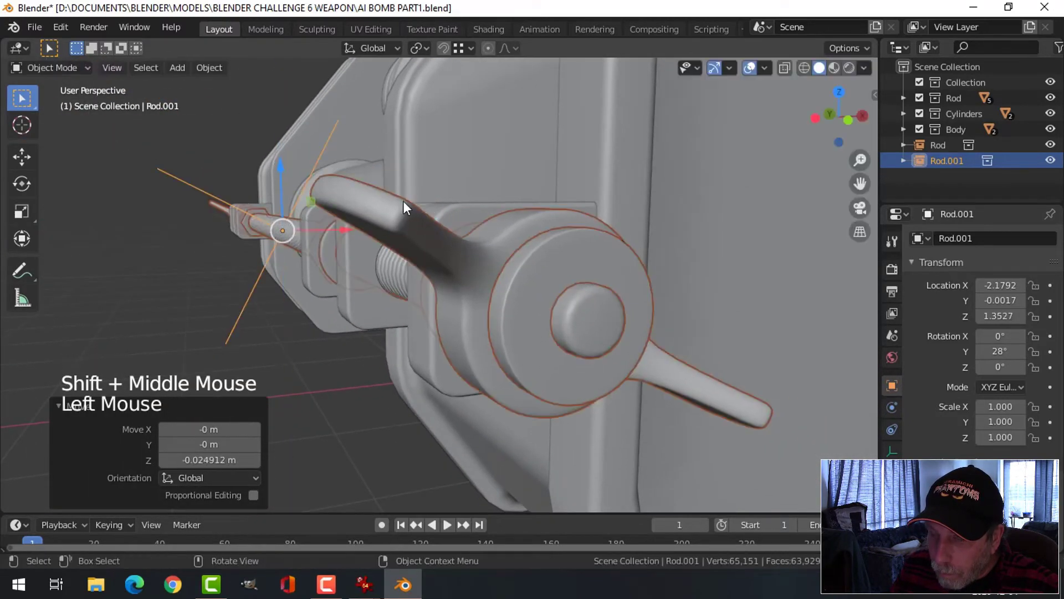
{"action": "scroll", "coordinate": [637, 281], "scroll_direction": "down", "scroll_amount": 4}
{"action": "key", "text": "alt+a"}
{"action": "middle_click_drag", "start_coordinate": [637, 281], "coordinate": [540, 295]}
{"action": "scroll", "coordinate": [537, 291], "scroll_direction": "down", "scroll_amount": 3}
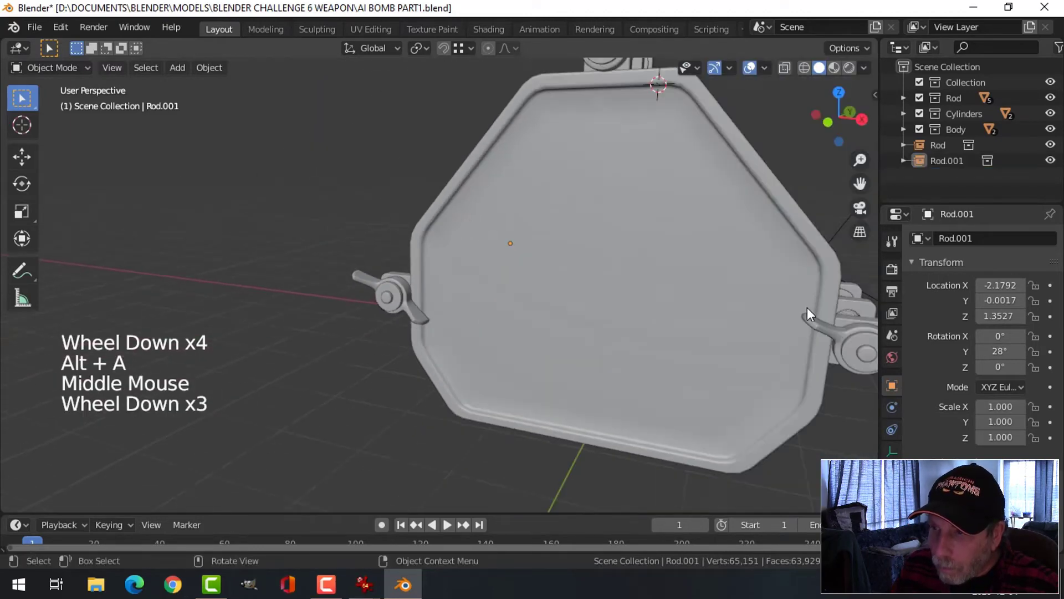
{"action": "middle_click_drag", "start_coordinate": [808, 308], "coordinate": [561, 264], "text": "shift"}
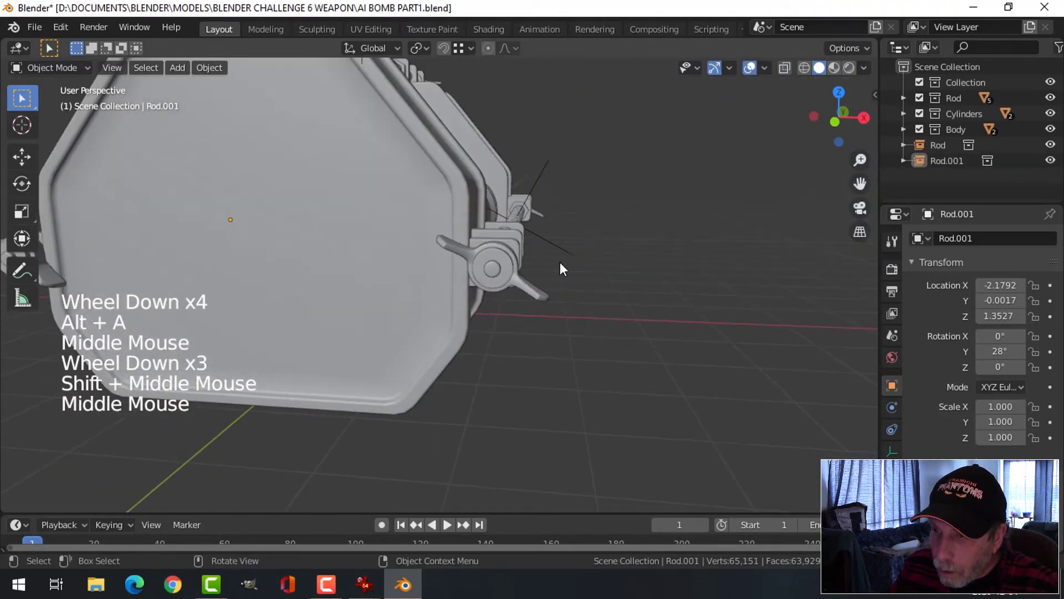
Examine from the front how the original rod instance and the copy sit in the brackets on both sides
{"action": "left_click", "coordinate": [624, 221]}
{"action": "left_click", "coordinate": [488, 263]}
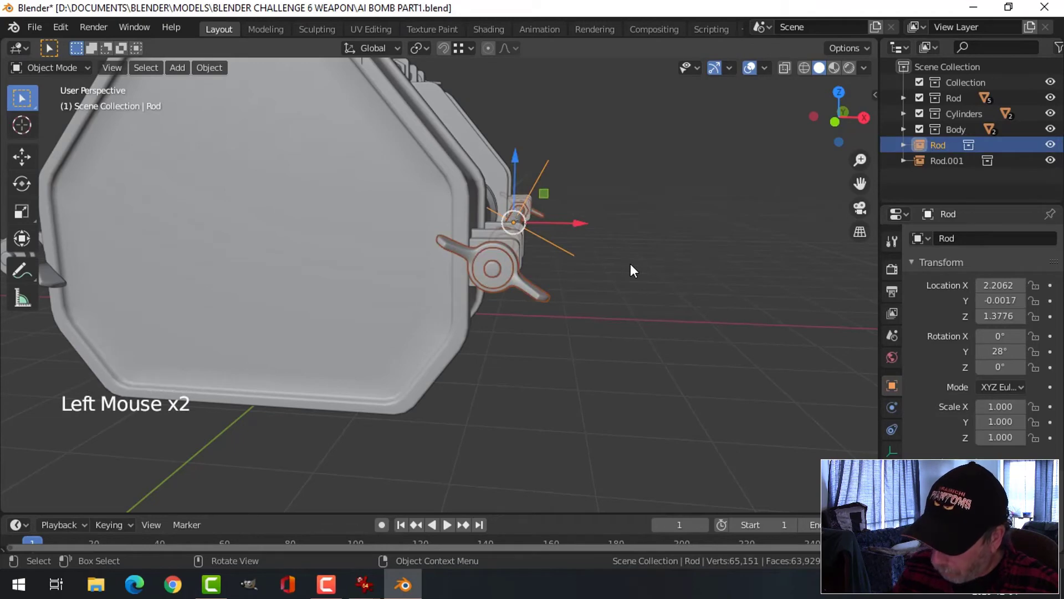
{"action": "key", "text": "KP_1"}
{"action": "scroll", "coordinate": [630, 264], "scroll_direction": "up", "scroll_amount": 4}
{"action": "middle_click_drag", "start_coordinate": [686, 257], "coordinate": [611, 307], "text": "shift"}
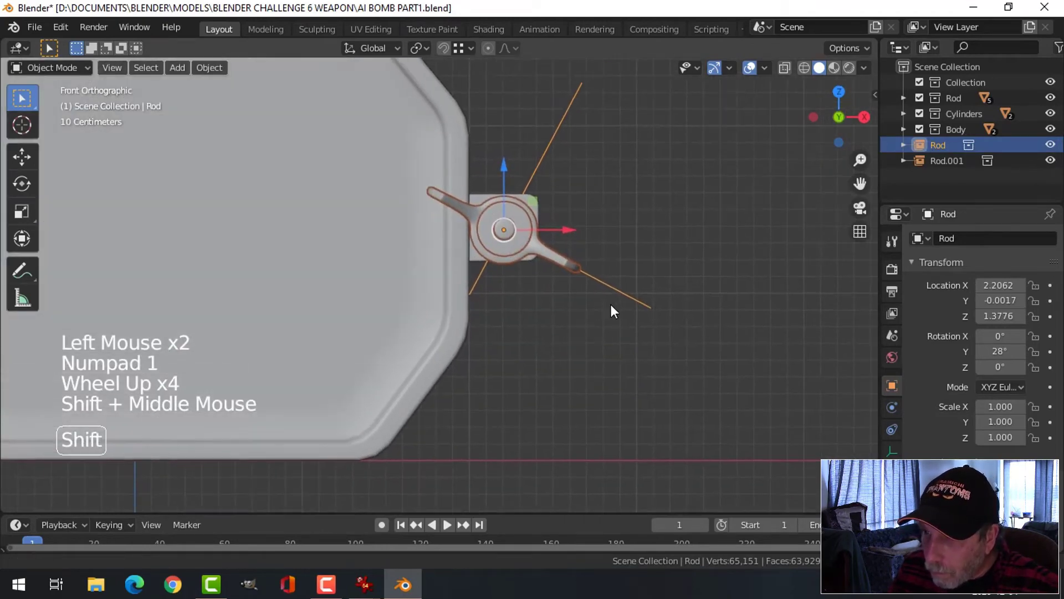
{"action": "scroll", "coordinate": [460, 292], "scroll_direction": "down", "scroll_amount": 3}
{"action": "scroll", "coordinate": [287, 290], "scroll_direction": "down", "scroll_amount": 1}
{"action": "key", "text": "alt+a"}
{"action": "middle_click_drag", "start_coordinate": [198, 302], "coordinate": [275, 260], "text": "shift"}
Rotate the Rod.001 instance about 288° around the Y axis so its wing nuts tilt differently
{"action": "left_click", "coordinate": [275, 261]}
{"action": "scroll", "coordinate": [310, 291], "scroll_direction": "down", "scroll_amount": 2}
{"action": "middle_click_drag", "start_coordinate": [309, 292], "coordinate": [362, 345]}
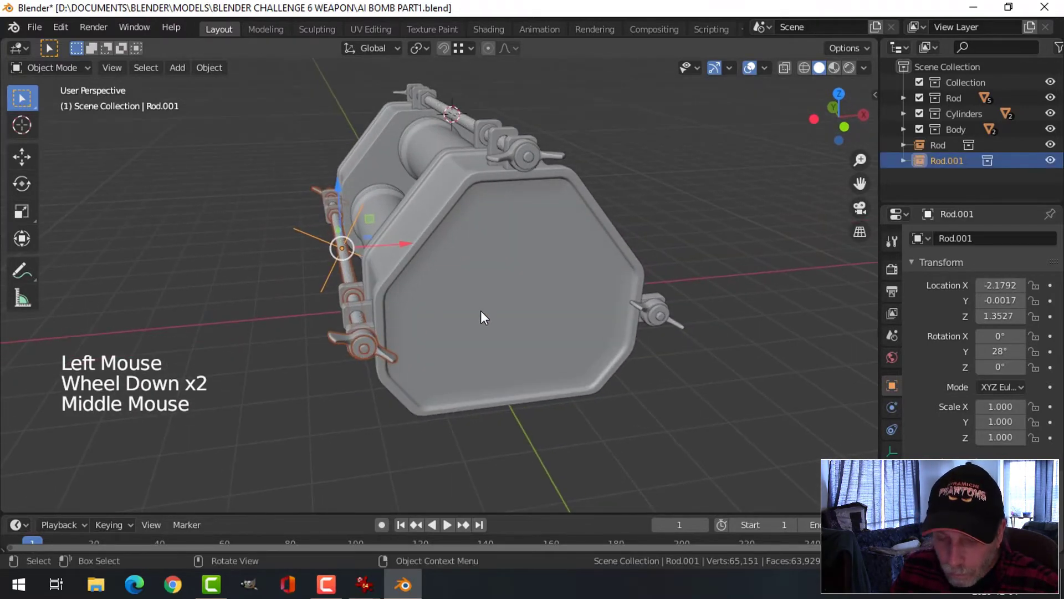
{"action": "key", "text": "r"}
{"action": "key", "text": "y"}
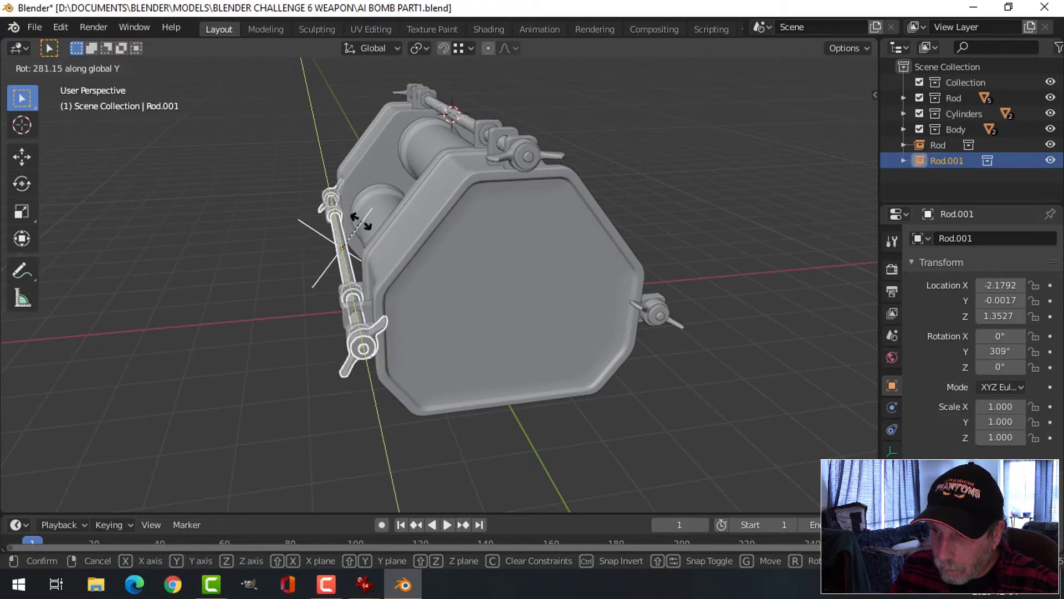
{"action": "left_click", "coordinate": [388, 236]}
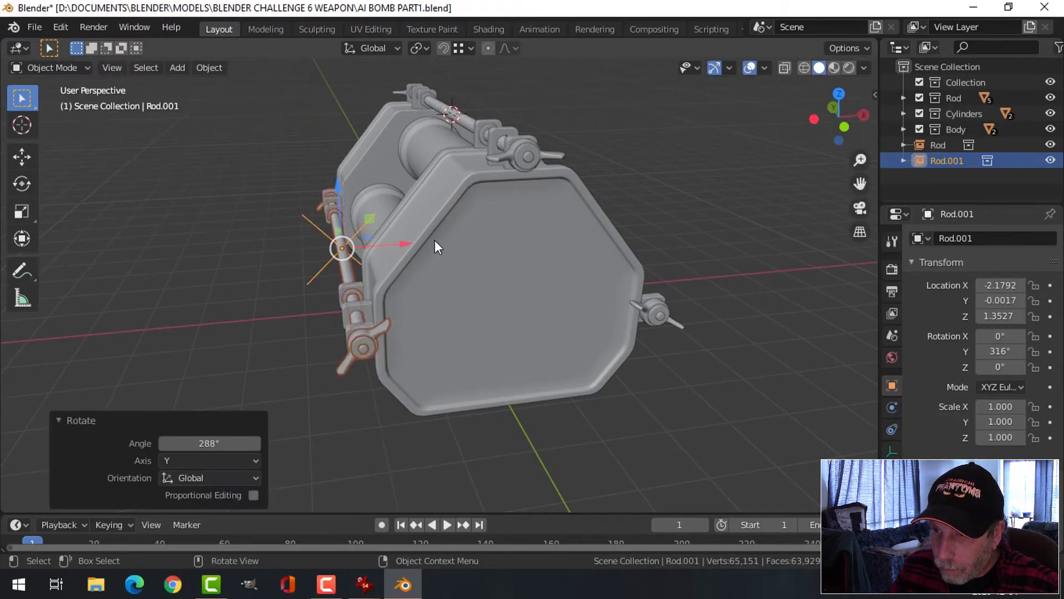
Check the rods and wing nuts around the whole model and save the file
{"action": "key", "text": "alt+a"}
{"action": "mouse_move", "coordinate": [435, 240]}
{"action": "middle_mouse_down"}
{"action": "mouse_move", "coordinate": [614, 298]}
{"action": "mouse_move", "coordinate": [598, 248]}
{"action": "mouse_move", "coordinate": [509, 242]}
{"action": "mouse_move", "coordinate": [430, 254]}
{"action": "middle_mouse_up"}
{"action": "scroll", "coordinate": [505, 272], "scroll_direction": "down", "scroll_amount": 2}
{"action": "scroll", "coordinate": [590, 308], "scroll_direction": "up", "scroll_amount": 4}
{"action": "scroll", "coordinate": [599, 249], "scroll_direction": "up", "scroll_amount": 1}
{"action": "scroll", "coordinate": [494, 274], "scroll_direction": "down", "scroll_amount": 2}
{"action": "middle_click_drag", "start_coordinate": [499, 277], "coordinate": [424, 282], "text": "shift"}
{"action": "scroll", "coordinate": [529, 311], "scroll_direction": "down", "scroll_amount": 2}
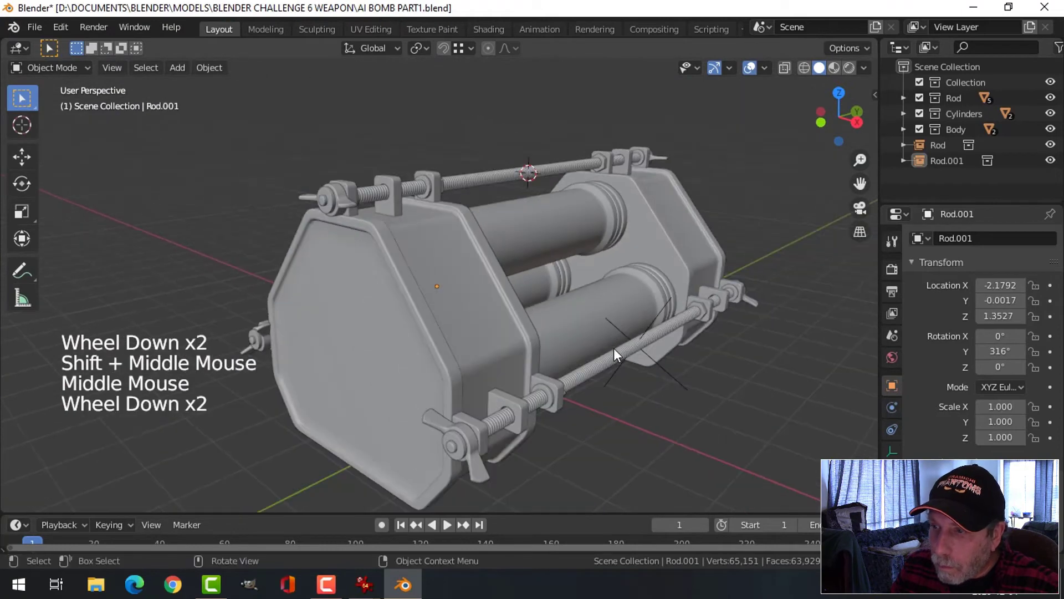
{"action": "middle_click_drag", "start_coordinate": [614, 349], "coordinate": [532, 330], "text": "shift"}
{"action": "key", "text": "ctrl+s"}
{"action": "scroll", "coordinate": [547, 294], "scroll_direction": "down", "scroll_amount": 2}
{"action": "scroll", "coordinate": [527, 324], "scroll_direction": "up", "scroll_amount": 1}
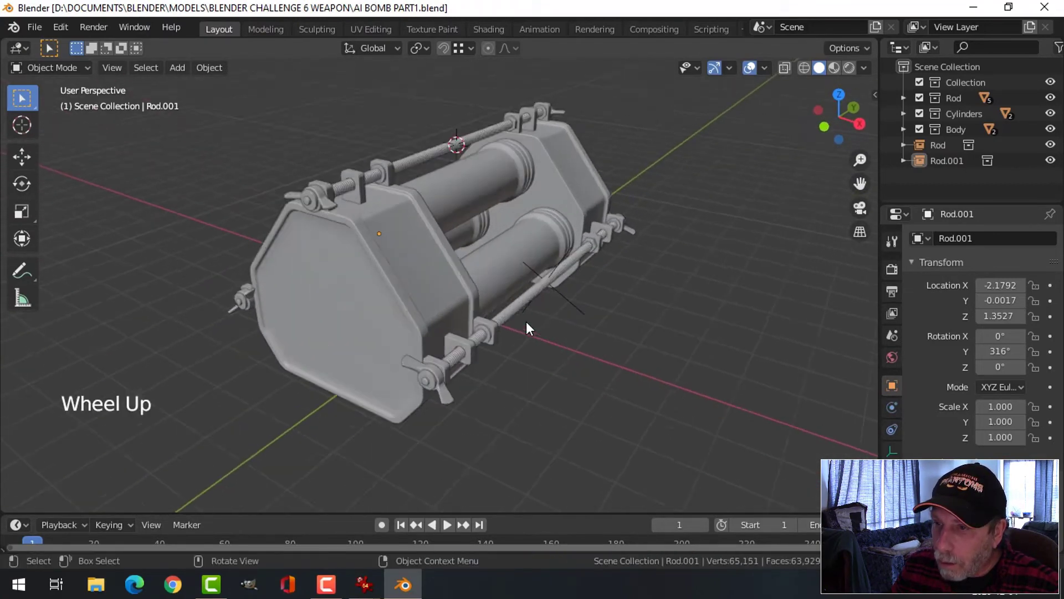
Turn on Cavity in the viewport shading options and save the file
{"action": "scroll", "coordinate": [527, 323], "scroll_direction": "up", "scroll_amount": 1}
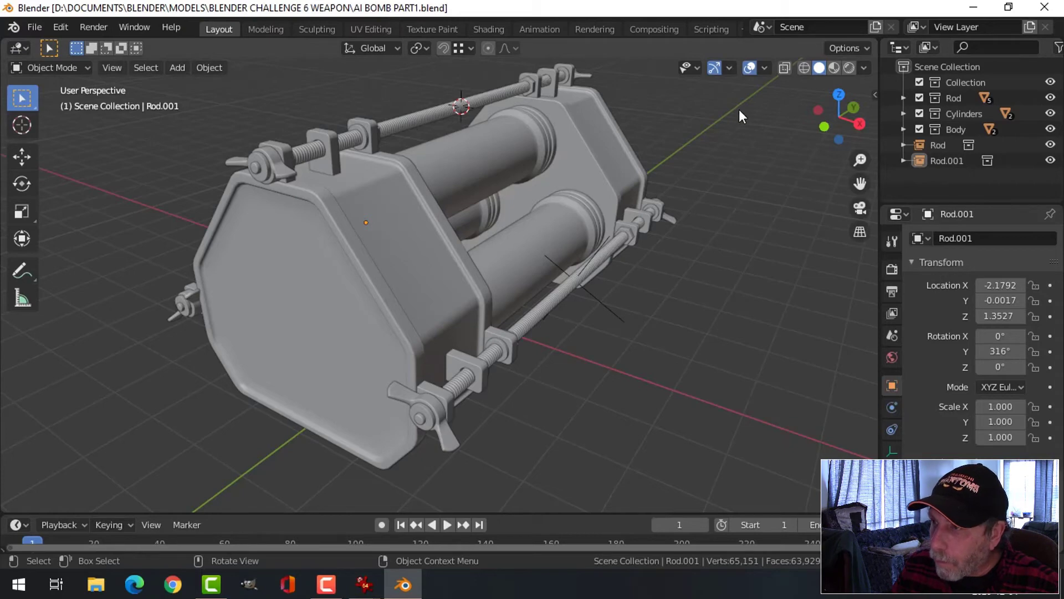
{"action": "left_click", "coordinate": [864, 68]}
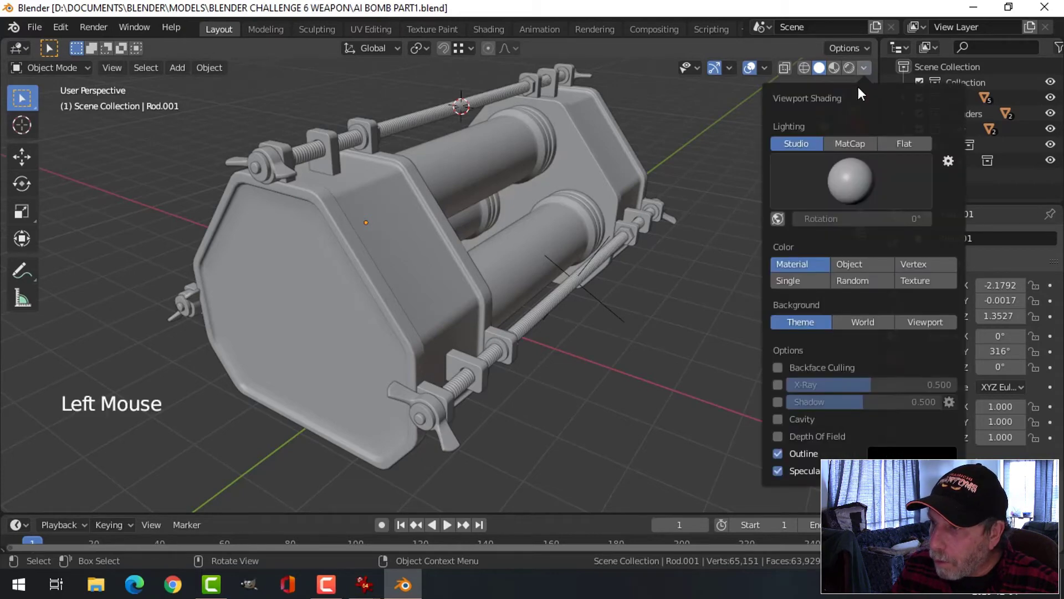
{"action": "left_click", "coordinate": [778, 419]}
{"action": "mouse_move", "coordinate": [567, 303]}
{"action": "middle_mouse_down"}
{"action": "mouse_move", "coordinate": [471, 277]}
{"action": "mouse_move", "coordinate": [421, 289]}
{"action": "mouse_move", "coordinate": [344, 280]}
{"action": "mouse_move", "coordinate": [416, 307]}
{"action": "mouse_move", "coordinate": [567, 244]}
{"action": "mouse_move", "coordinate": [616, 243]}
{"action": "mouse_move", "coordinate": [649, 222]}
{"action": "mouse_move", "coordinate": [486, 244]}
{"action": "mouse_move", "coordinate": [631, 241]}
{"action": "mouse_move", "coordinate": [542, 229]}
{"action": "middle_mouse_up"}
{"action": "scroll", "coordinate": [568, 244], "scroll_direction": "up", "scroll_amount": 2}
{"action": "scroll", "coordinate": [568, 244], "scroll_direction": "down", "scroll_amount": 3}
{"action": "key", "text": "ctrl+s"}
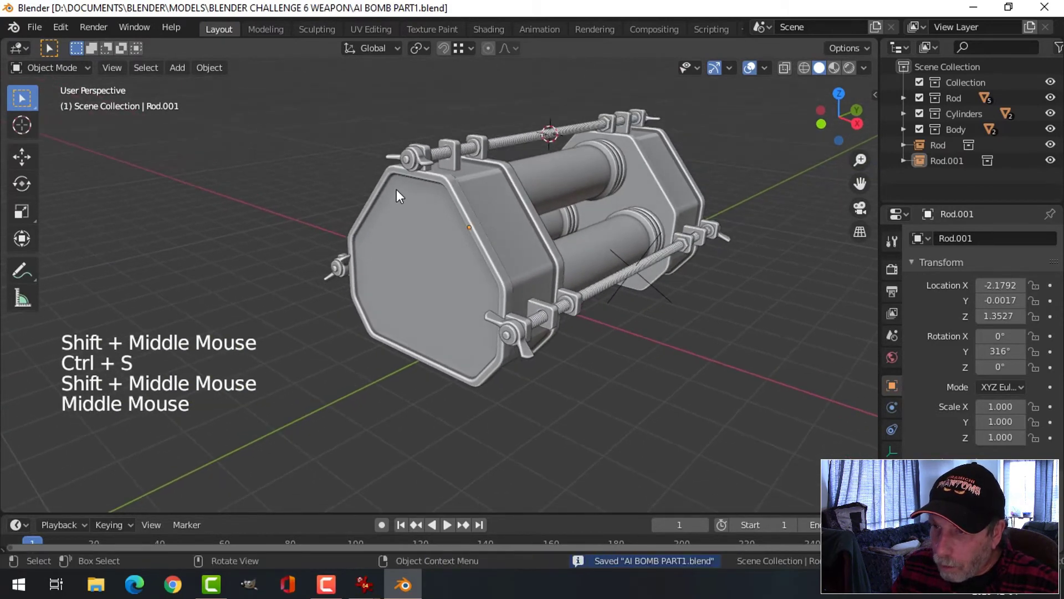
Switch to IrfanView and study the bomb reference render, zoomed out to about 75%, for the details still missing
{"action": "mouse_move", "coordinate": [364, 580]}
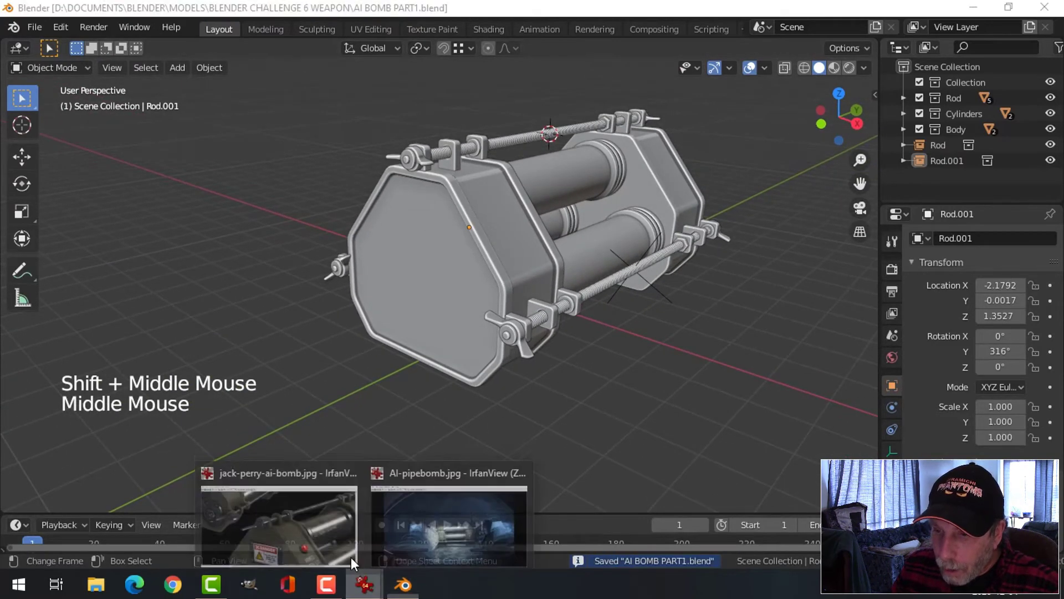
{"action": "left_click", "coordinate": [311, 516]}
{"action": "left_click", "coordinate": [236, 43]}
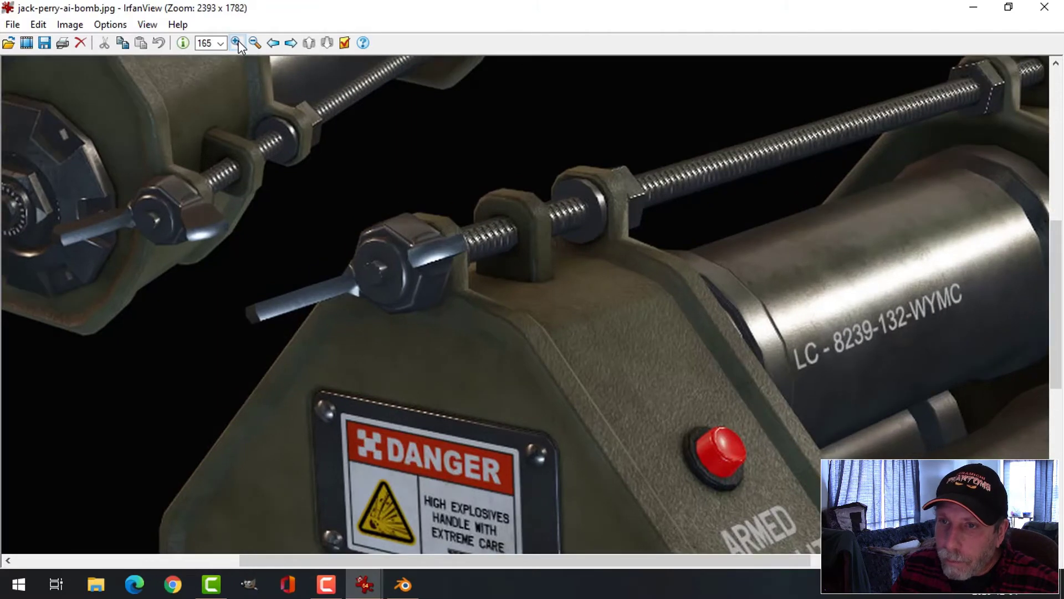
{"action": "left_click", "coordinate": [220, 44]}
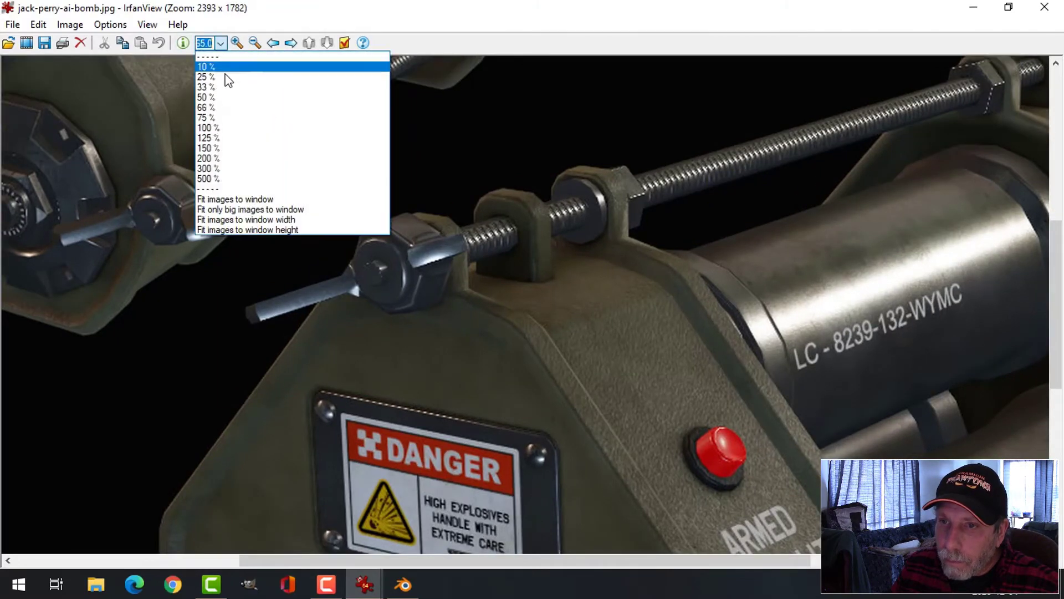
{"action": "left_click", "coordinate": [234, 127]}
{"action": "scroll", "coordinate": [567, 279], "scroll_direction": "down", "scroll_amount": 2}
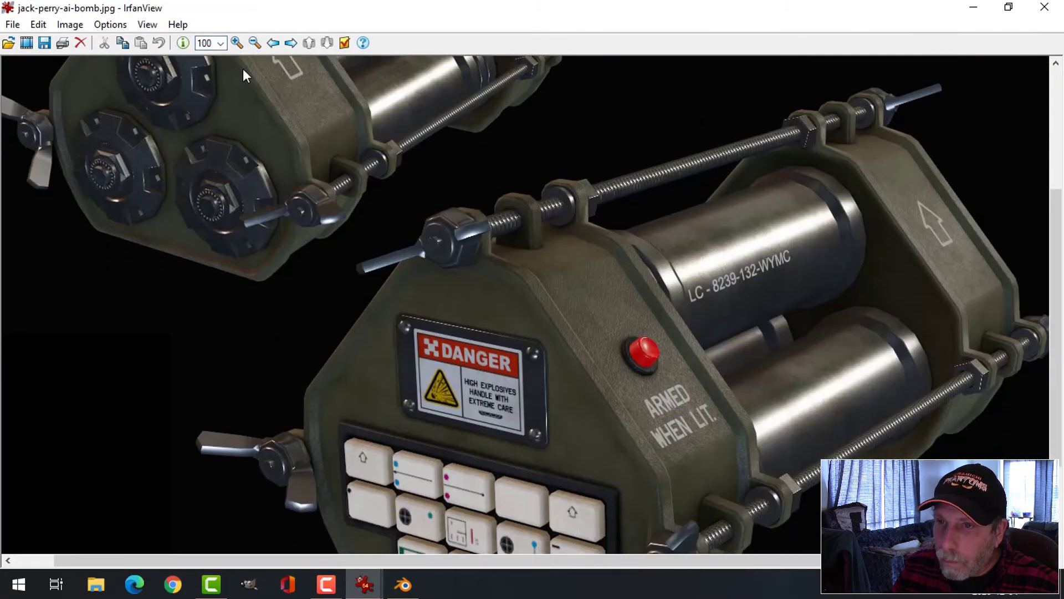
{"action": "left_click", "coordinate": [221, 43]}
{"action": "left_click", "coordinate": [254, 43]}
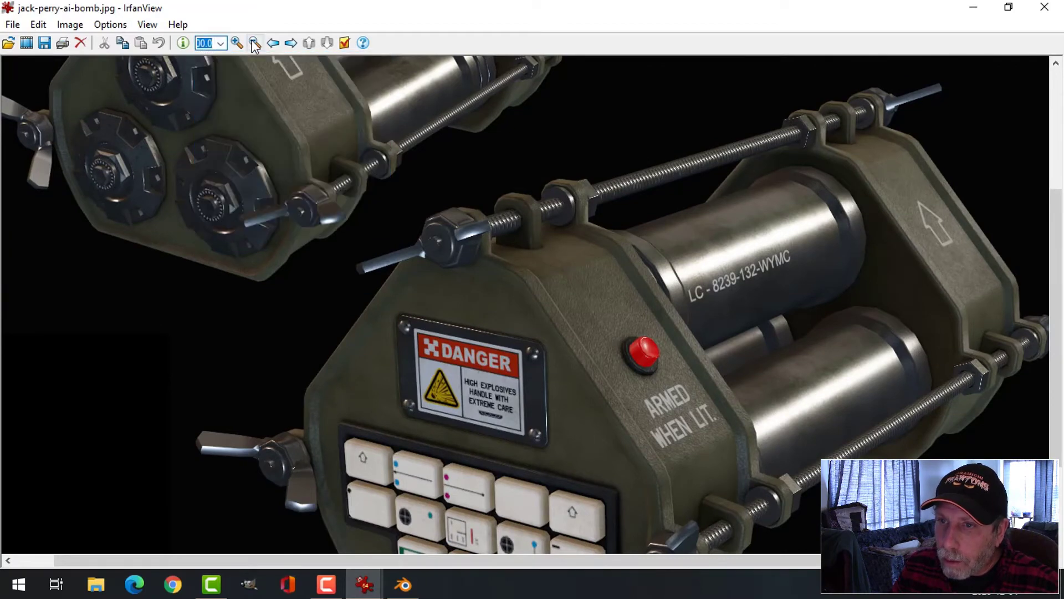
{"action": "left_click", "coordinate": [254, 44]}
{"action": "left_click", "coordinate": [254, 43]}
{"action": "left_click", "coordinate": [254, 43]}
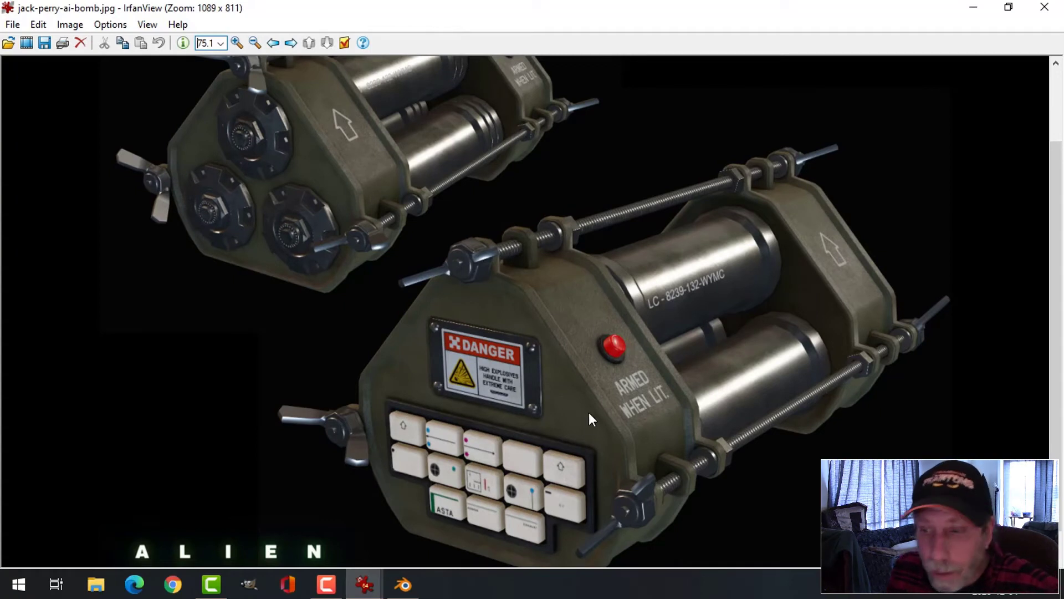
Switch back to Blender and snap the 3D cursor to the sloping side face of the front body piece
{"action": "left_click", "coordinate": [403, 585]}
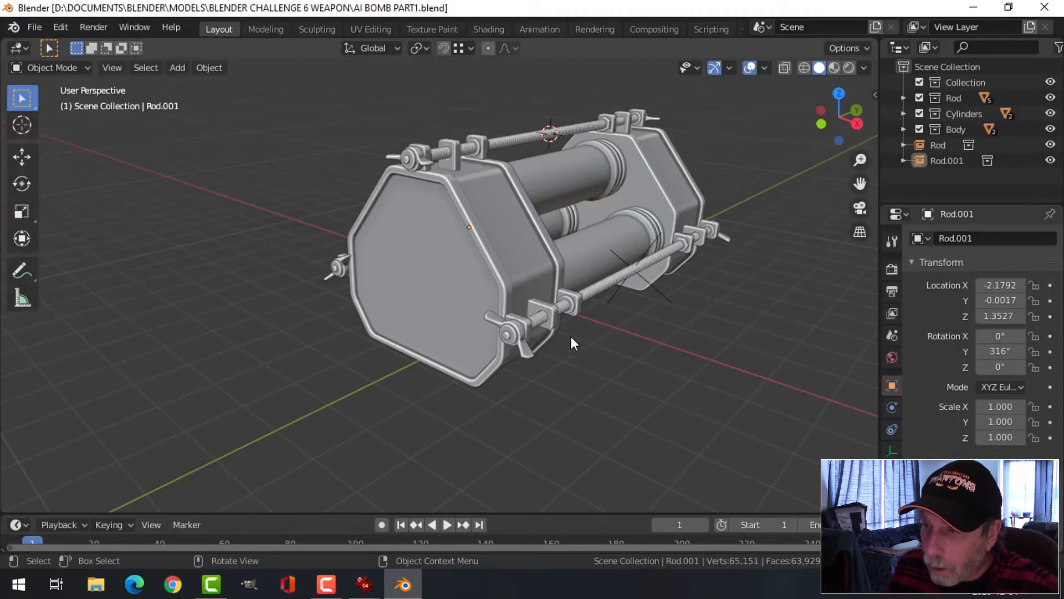
{"action": "middle_click_drag", "start_coordinate": [571, 337], "coordinate": [488, 274]}
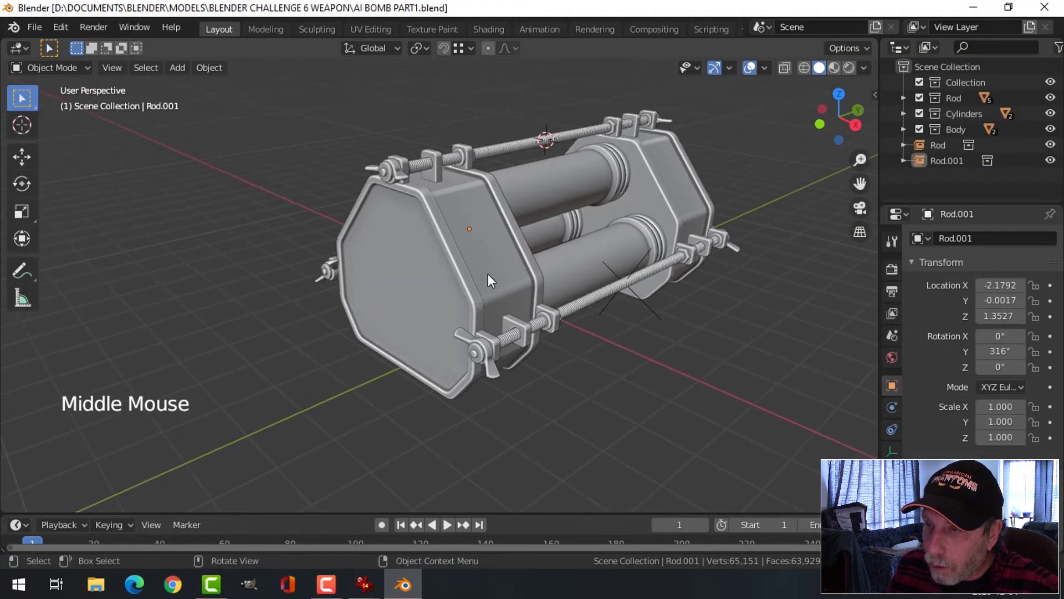
{"action": "left_click", "coordinate": [487, 264]}
{"action": "key", "text": "Tab"}
{"action": "key", "text": "3"}
{"action": "left_click", "coordinate": [483, 231]}
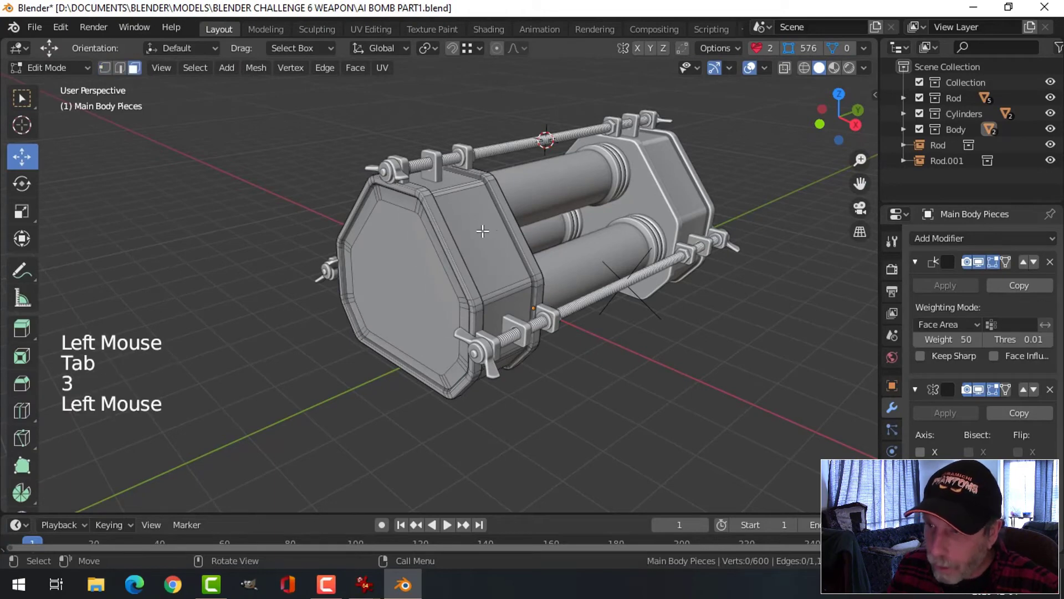
{"action": "key", "text": "shift+s"}
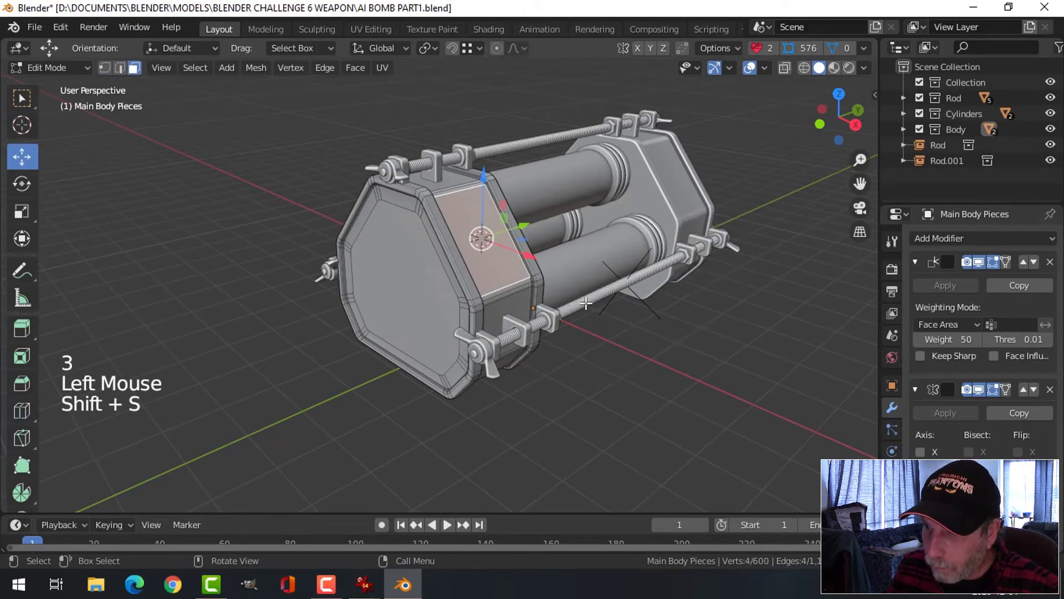
{"action": "key", "text": "alt+a"}
{"action": "key", "text": "Tab"}
Add a mesh circle with 22 vertices at the 3D cursor
{"action": "key", "text": "shift+a"}
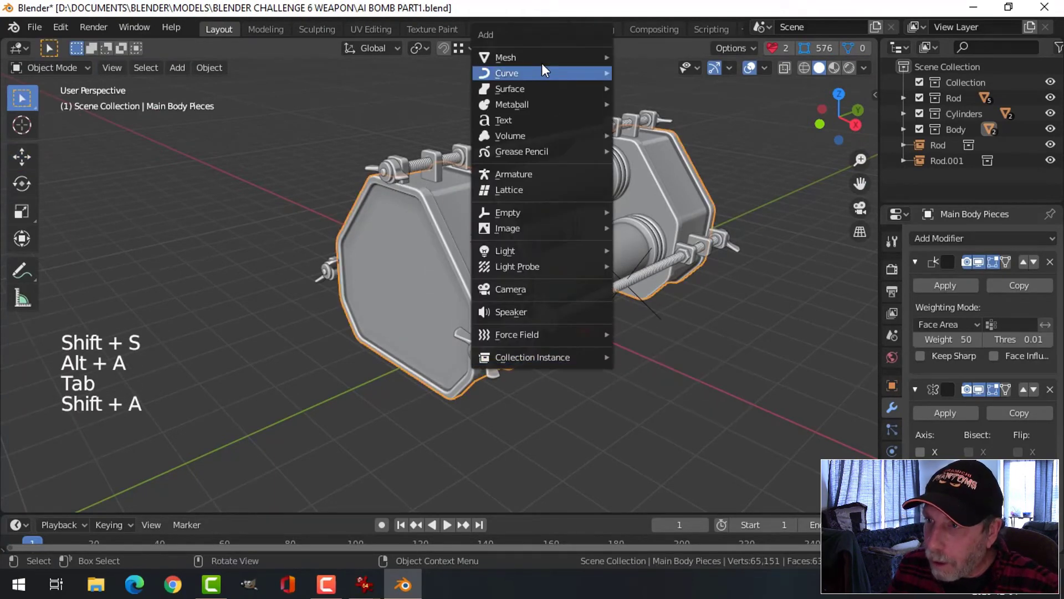
{"action": "mouse_move", "coordinate": [610, 58]}
{"action": "left_click", "coordinate": [632, 88]}
{"action": "left_click", "coordinate": [224, 329]}
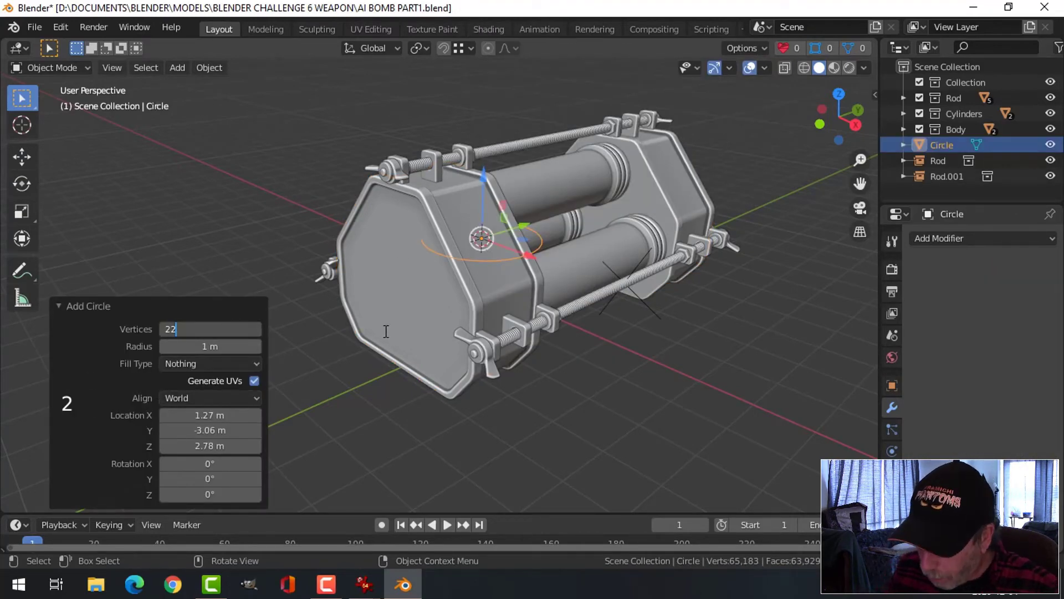
Scale the circle's mesh to about 0.285 and move it about 0.89 m along X, clear of the body
{"action": "key", "text": "Tab"}
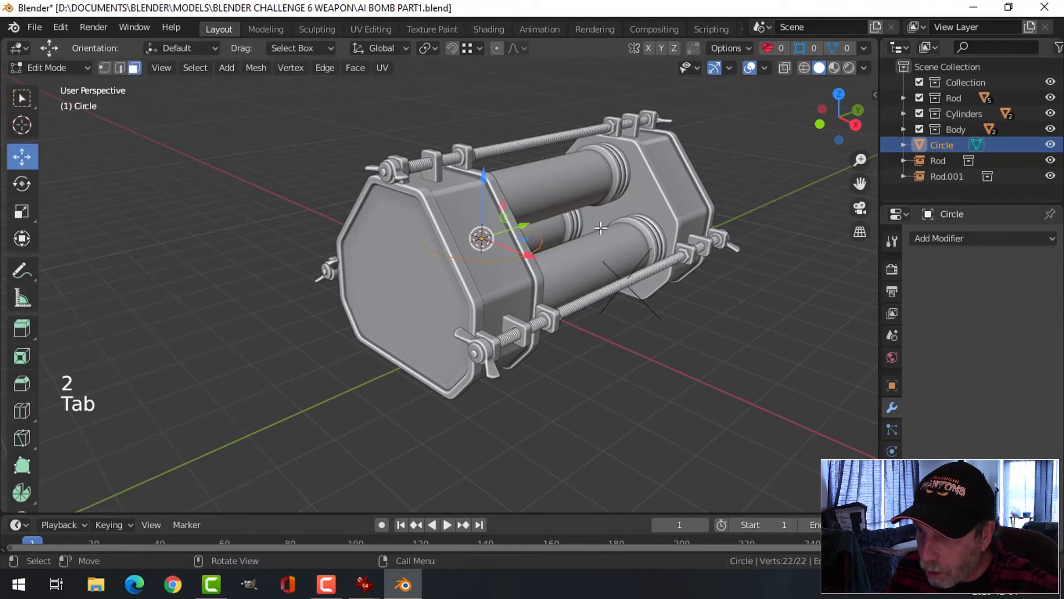
{"action": "key", "text": "s"}
{"action": "left_click", "coordinate": [543, 242]}
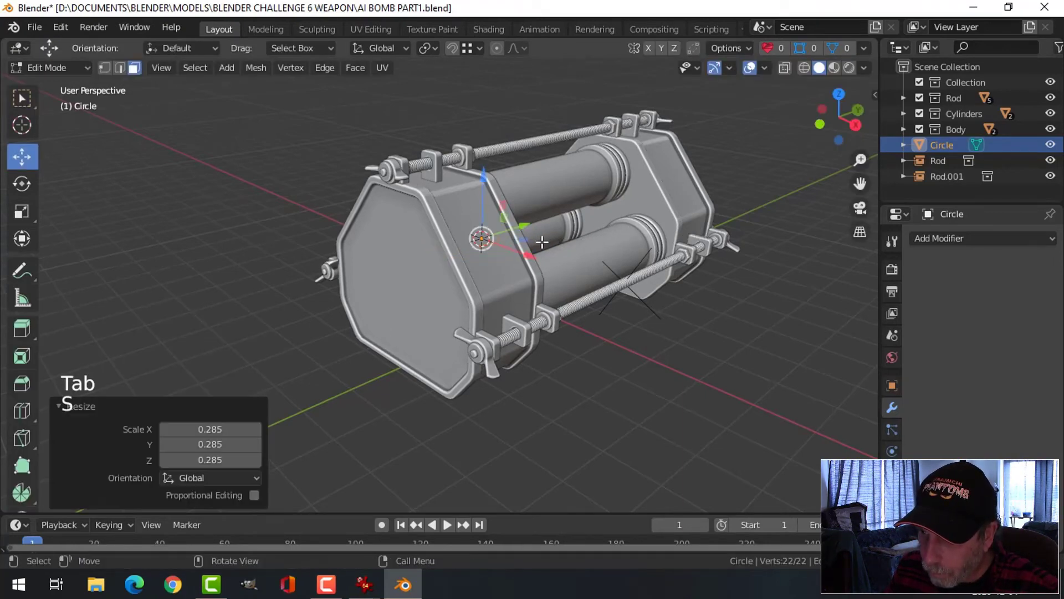
{"action": "left_click_drag", "start_coordinate": [527, 255], "coordinate": [569, 270]}
{"action": "key", "text": "KP_Decimal"}
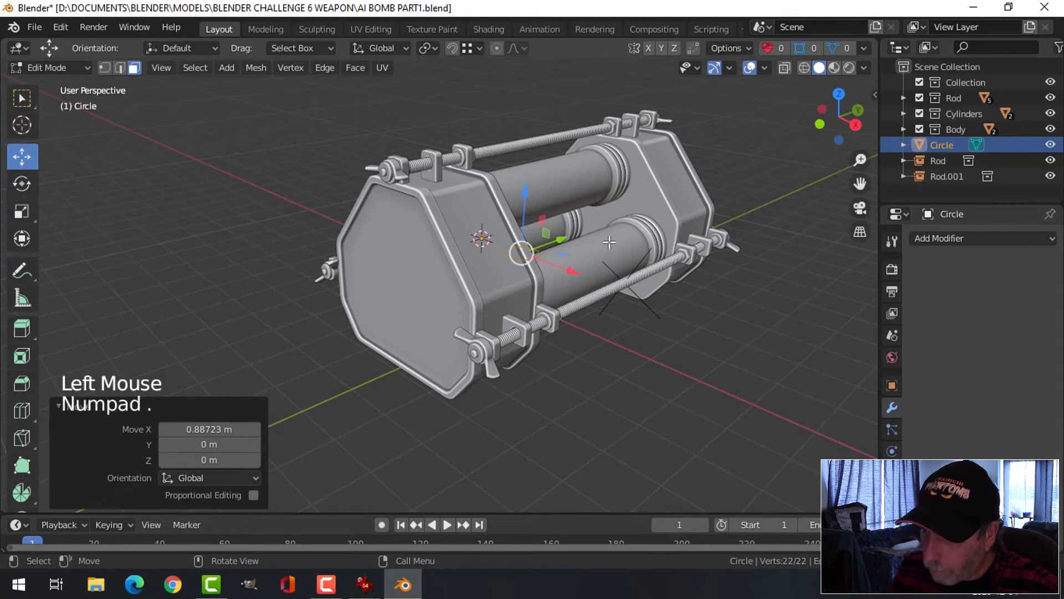
{"action": "key", "text": "1"}
{"action": "key", "text": "KP_Decimal"}
{"action": "scroll", "coordinate": [621, 252], "scroll_direction": "down", "scroll_amount": 7}
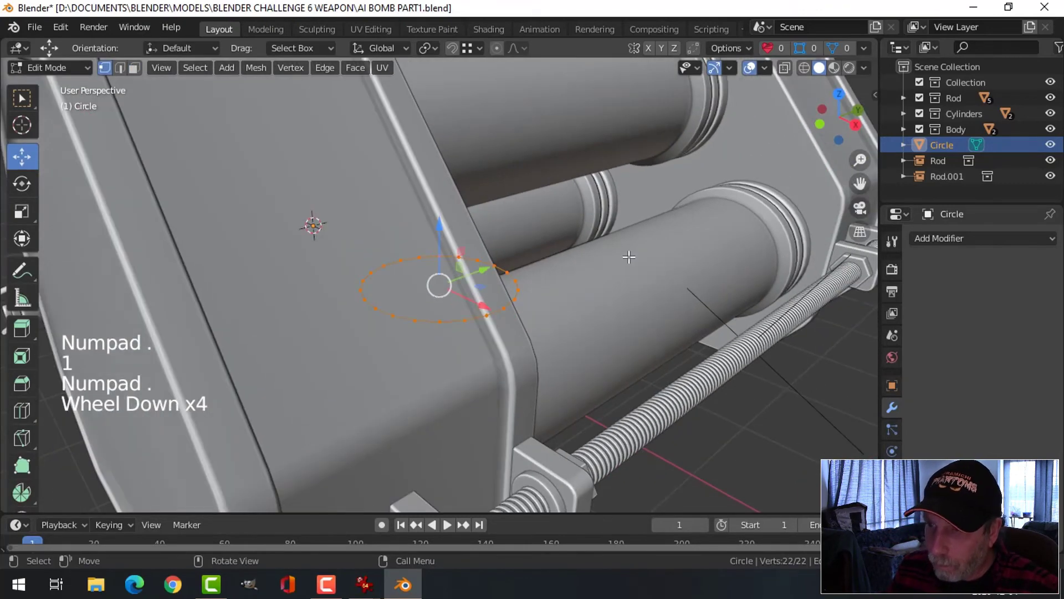
Shrink the circle's mesh further by a factor of about 0.913
{"action": "middle_click_drag", "start_coordinate": [632, 260], "coordinate": [547, 273]}
{"action": "scroll", "coordinate": [566, 294], "scroll_direction": "up", "scroll_amount": 2}
{"action": "key", "text": "s"}
{"action": "left_click", "coordinate": [577, 272]}
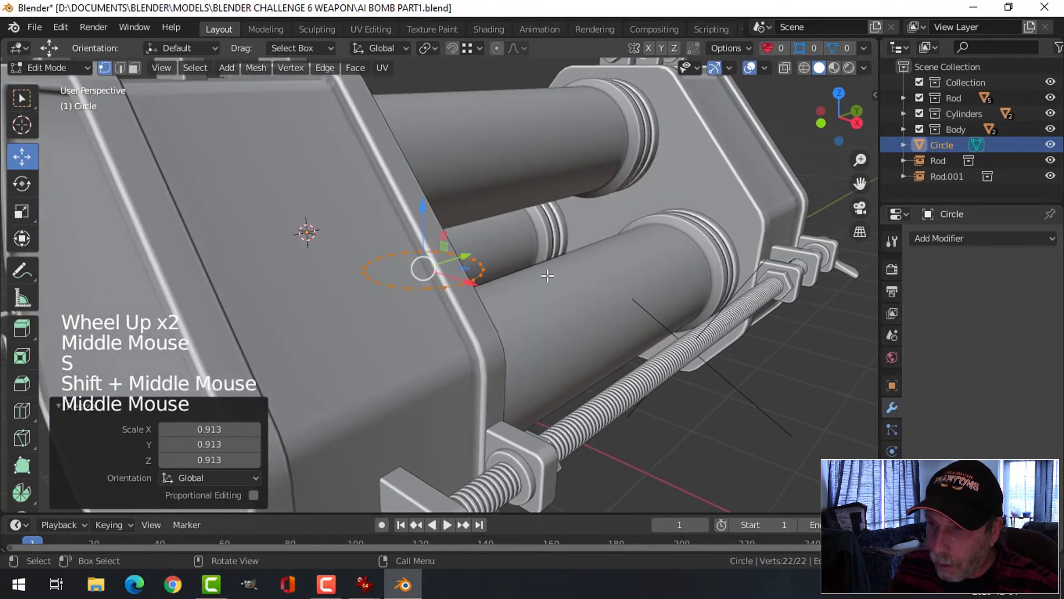
Extrude the circle upward about 0.1 m and extrude its top edge inward to about 0.6 scale, forming a ring
{"action": "key", "text": "e"}
{"action": "left_click_drag", "start_coordinate": [428, 220], "coordinate": [429, 198]}
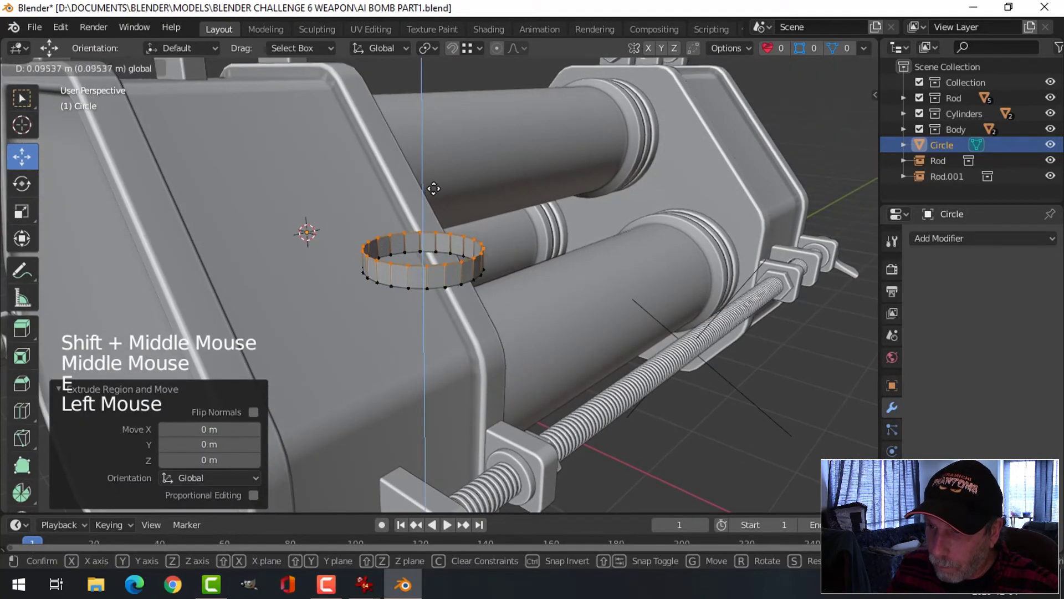
{"action": "key", "text": "e"}
{"action": "key", "text": "s"}
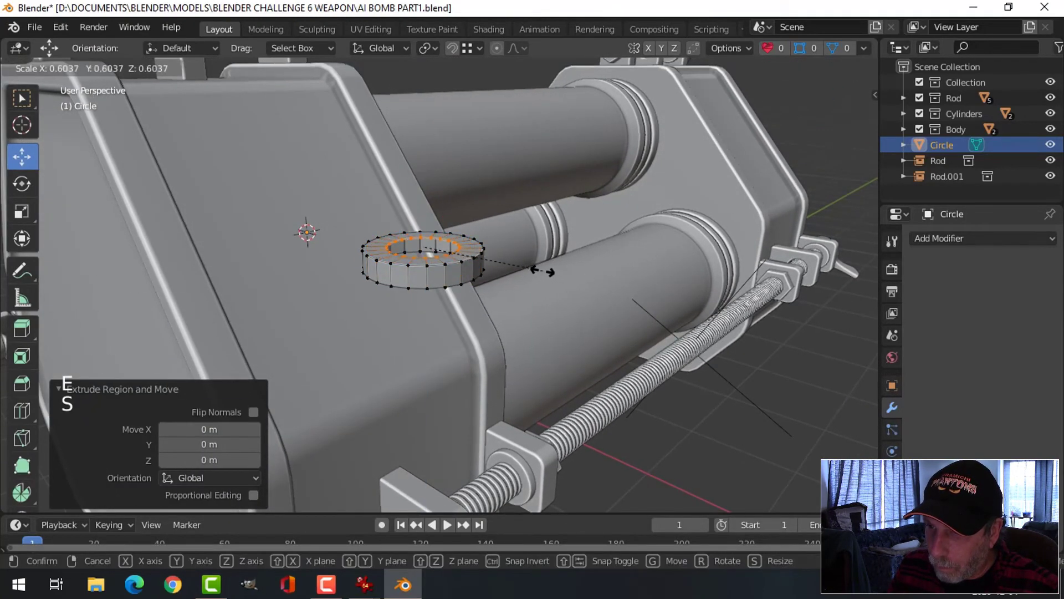
{"action": "left_click", "coordinate": [537, 267]}
Bevel the ring's outer top edge loop with 3 segments and a width of about 0.016 m
{"action": "key", "text": "alt+a"}
{"action": "key", "text": "2"}
{"action": "scroll", "coordinate": [493, 272], "scroll_direction": "up", "scroll_amount": 2}
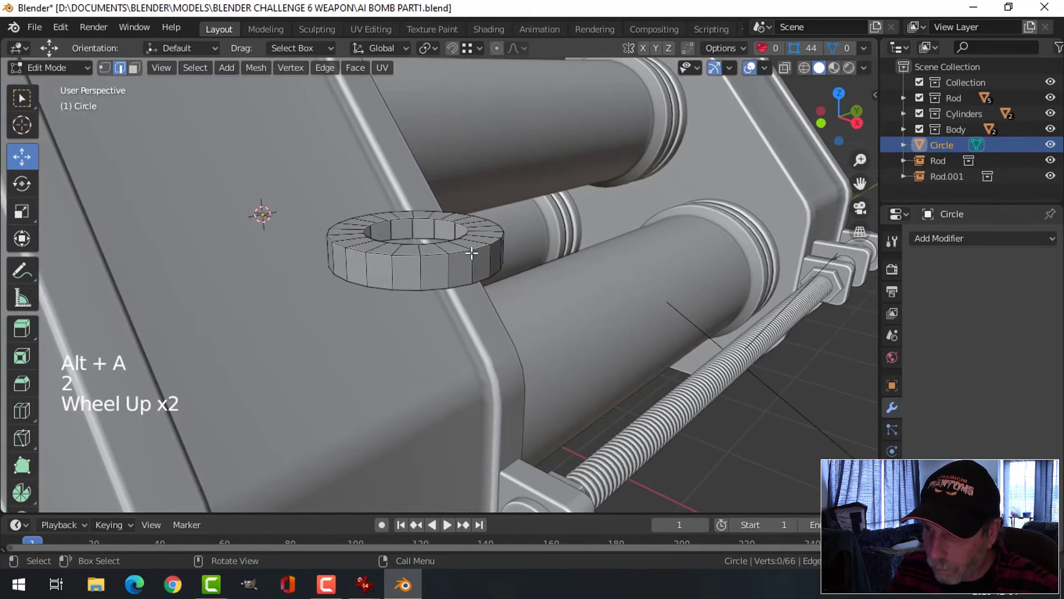
{"action": "left_click", "coordinate": [512, 249], "text": "alt+shift"}
{"action": "key", "text": "ctrl+b"}
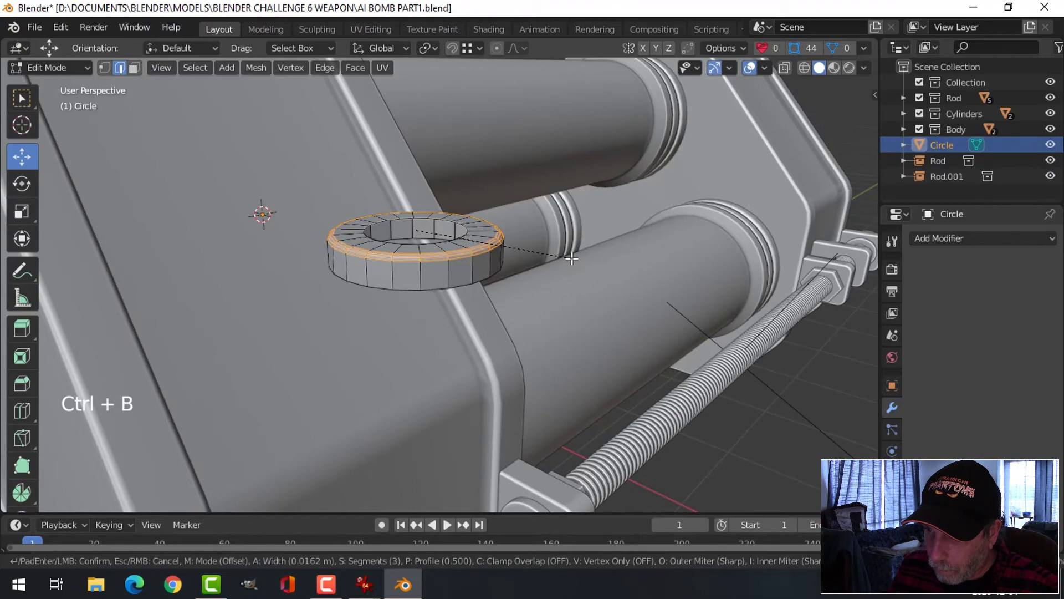
{"action": "left_click", "coordinate": [572, 258]}
Return to Object Mode and shade the ring smooth
{"action": "key", "text": "Tab"}
{"action": "right_click", "coordinate": [471, 238]}
{"action": "left_click", "coordinate": [495, 240]}
{"action": "scroll", "coordinate": [560, 240], "scroll_direction": "down", "scroll_amount": 2}
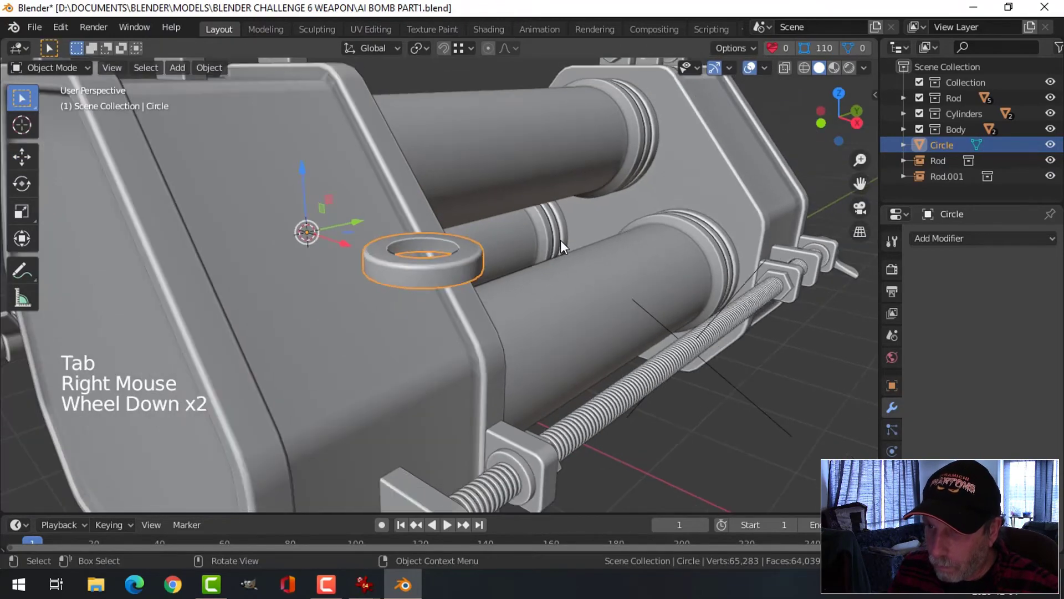
Duplicate the ring's inner top edge loop, raise the copy about 0.044 m, and separate it into its own object
{"action": "key", "text": "alt+a"}
{"action": "middle_click_drag", "start_coordinate": [560, 241], "coordinate": [500, 295]}
{"action": "scroll", "coordinate": [497, 302], "scroll_direction": "up", "scroll_amount": 1}
{"action": "middle_click_drag", "start_coordinate": [500, 295], "coordinate": [510, 266]}
{"action": "left_click", "coordinate": [516, 248]}
{"action": "key", "text": "Tab"}
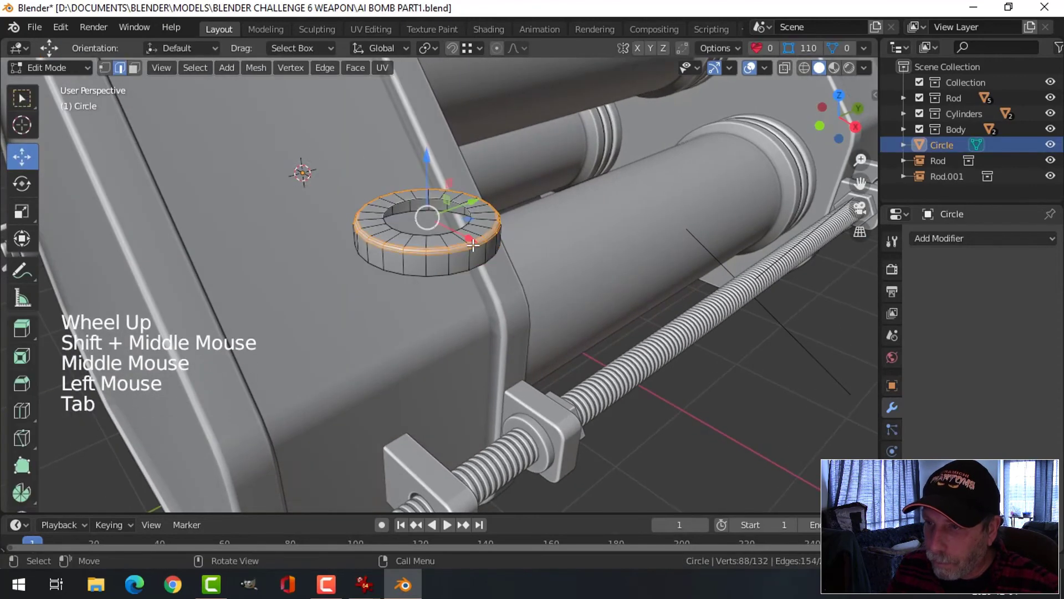
{"action": "key", "text": "alt+a"}
{"action": "scroll", "coordinate": [477, 247], "scroll_direction": "up", "scroll_amount": 1}
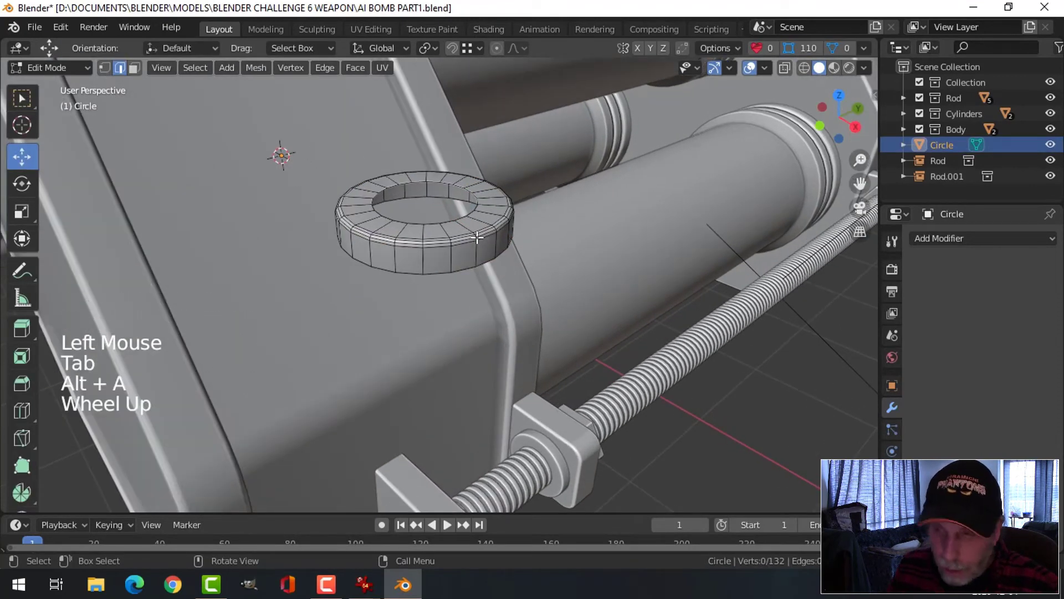
{"action": "key", "text": "2"}
{"action": "left_click", "coordinate": [450, 222], "text": "alt+shift"}
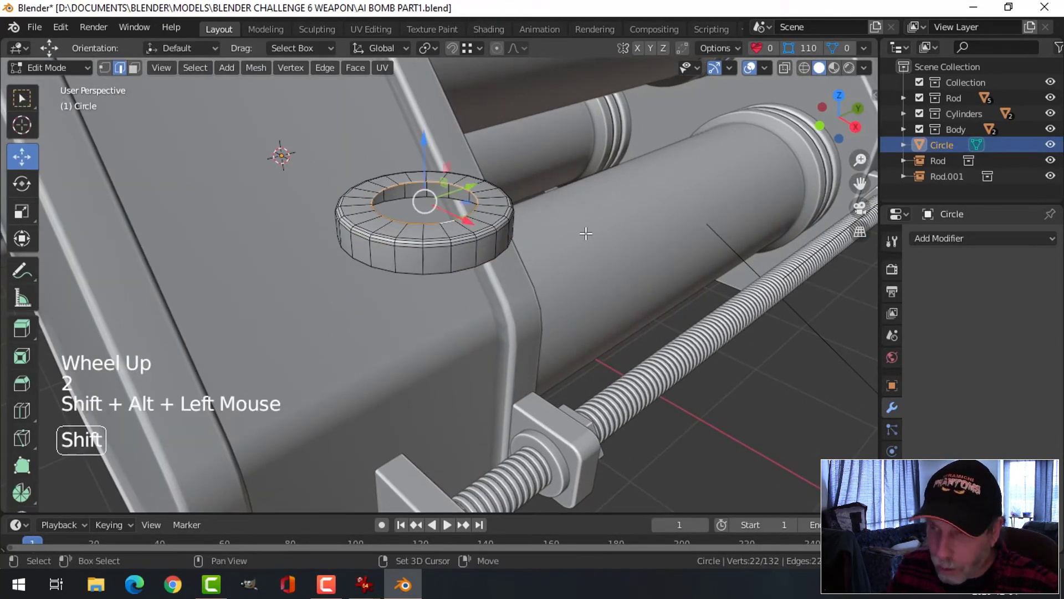
{"action": "key", "text": "shift+d"}
{"action": "left_click", "coordinate": [426, 159]}
{"action": "key", "text": "p"}
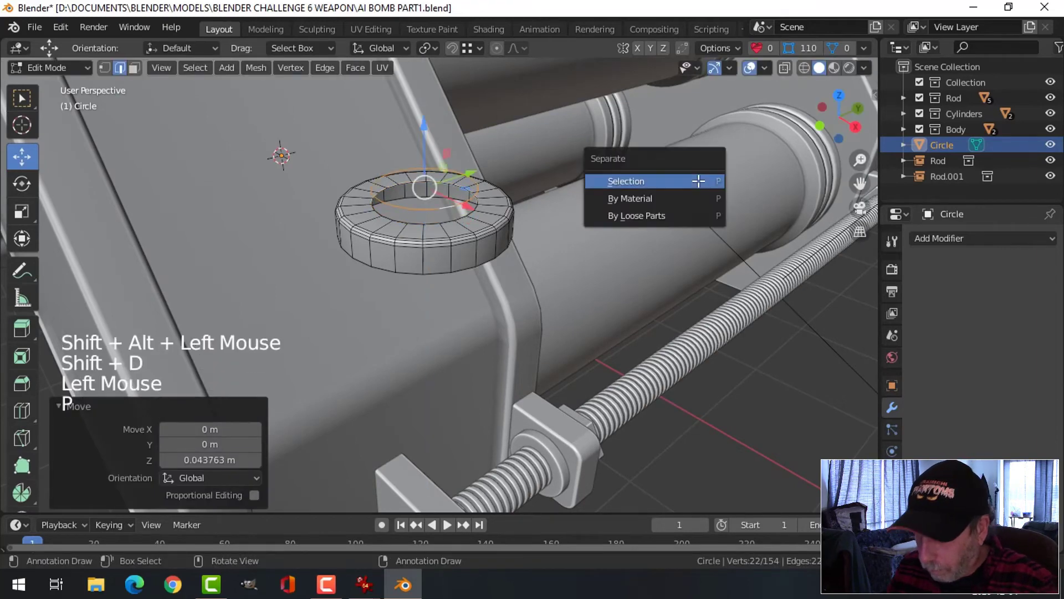
{"action": "left_click", "coordinate": [698, 180]}
Enter Edit Mode on the separated circle and scale its whole mesh up by a factor of about 1.275
{"action": "key", "text": "Tab"}
{"action": "left_click", "coordinate": [450, 178]}
{"action": "key", "text": "Tab"}
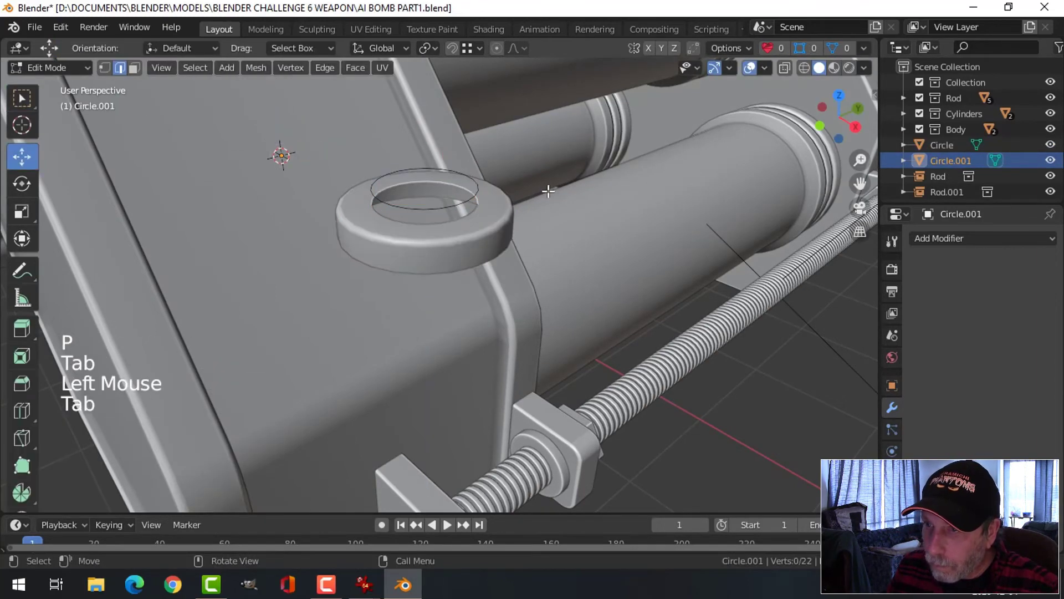
{"action": "key", "text": "a"}
{"action": "key", "text": "s"}
{"action": "left_click", "coordinate": [548, 218]}
{"action": "scroll", "coordinate": [554, 219], "scroll_direction": "down", "scroll_amount": 2}
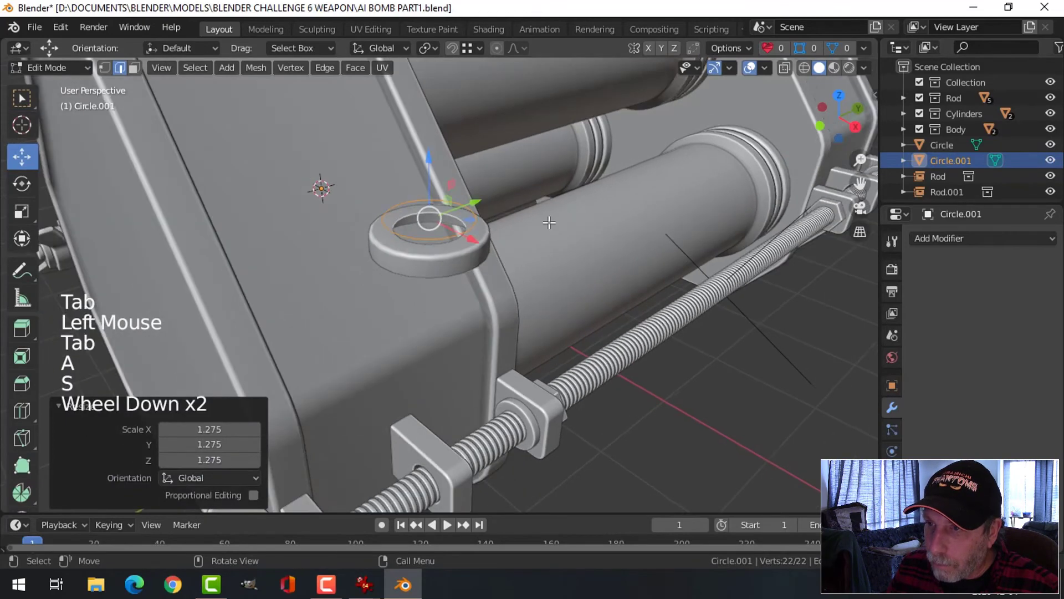
Extrude the circle upward about 0.283 m and scale its top edge to about 0.811, forming a tapered button
{"action": "middle_click_drag", "start_coordinate": [554, 220], "coordinate": [438, 164]}
{"action": "left_click_drag", "start_coordinate": [437, 165], "coordinate": [431, 98]}
{"action": "key", "text": "e"}
{"action": "key", "text": "s"}
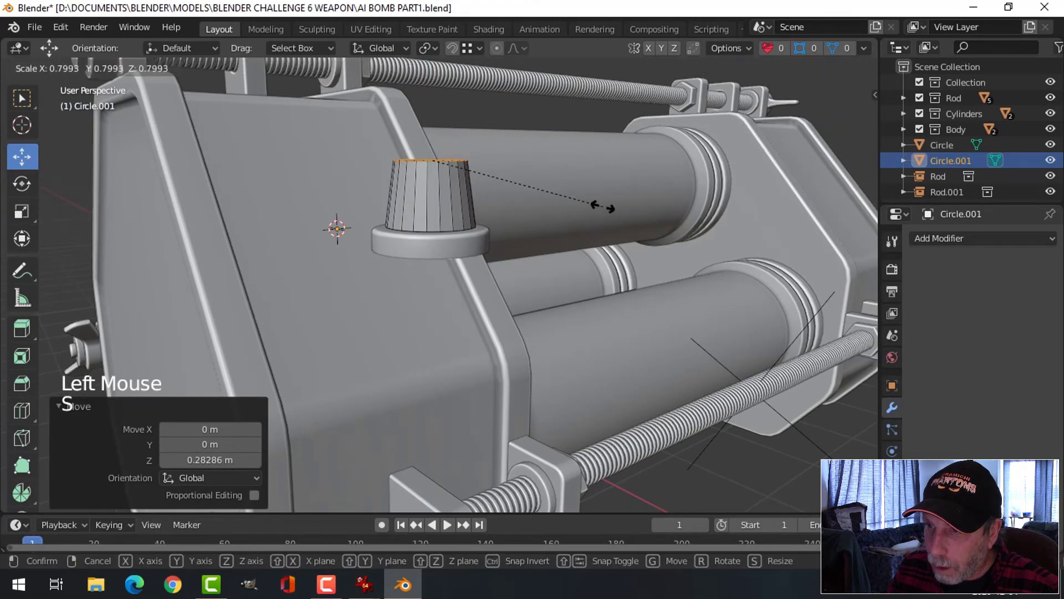
{"action": "left_click", "coordinate": [606, 209]}
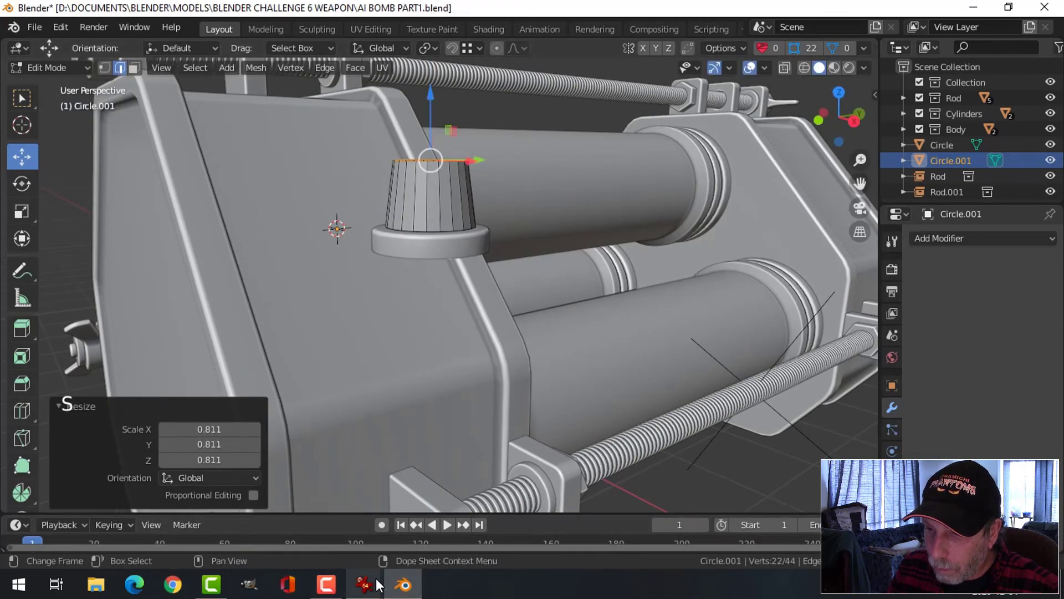
Check the reference image in IrfanView, return to Blender, and close the button's top with an inward extrusion and a fill face
{"action": "mouse_move", "coordinate": [366, 583]}
{"action": "left_click", "coordinate": [331, 525]}
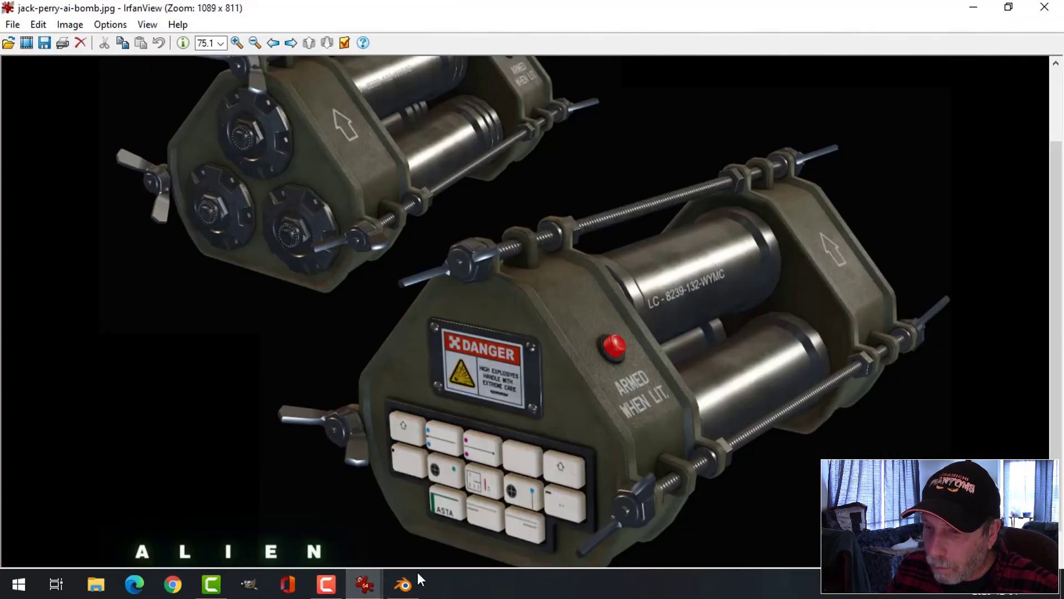
{"action": "left_click", "coordinate": [401, 584]}
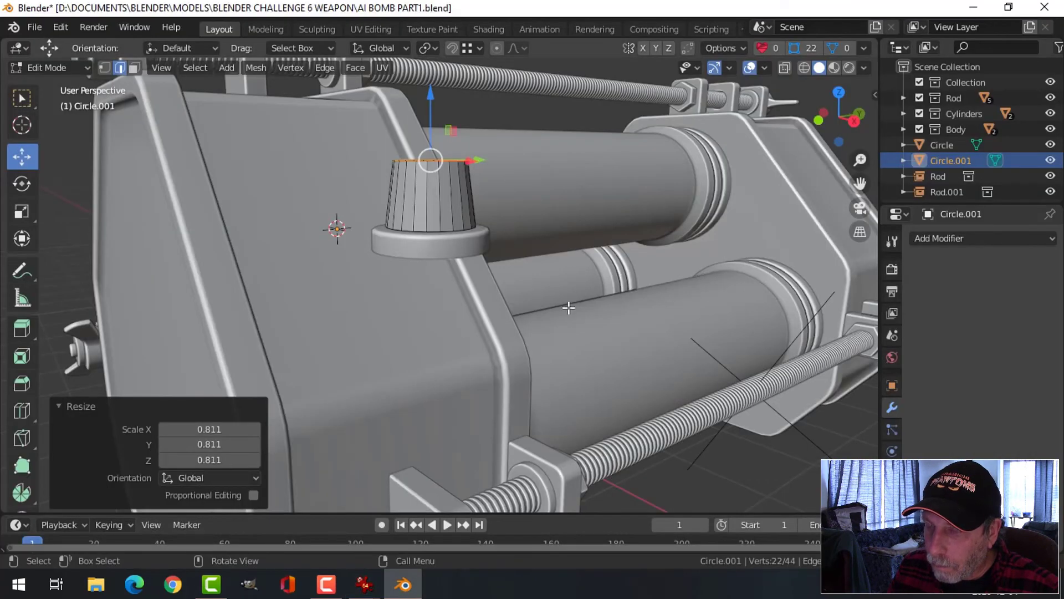
{"action": "middle_click_drag", "start_coordinate": [569, 308], "coordinate": [585, 321]}
{"action": "key", "text": "e"}
{"action": "key", "text": "s"}
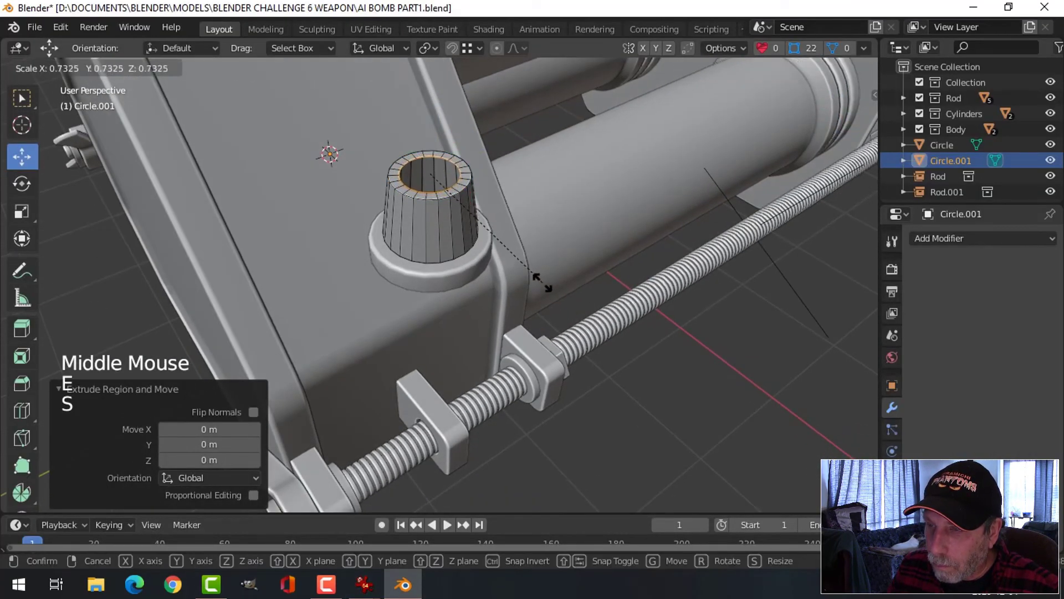
{"action": "left_click", "coordinate": [555, 257]}
{"action": "key", "text": "f"}
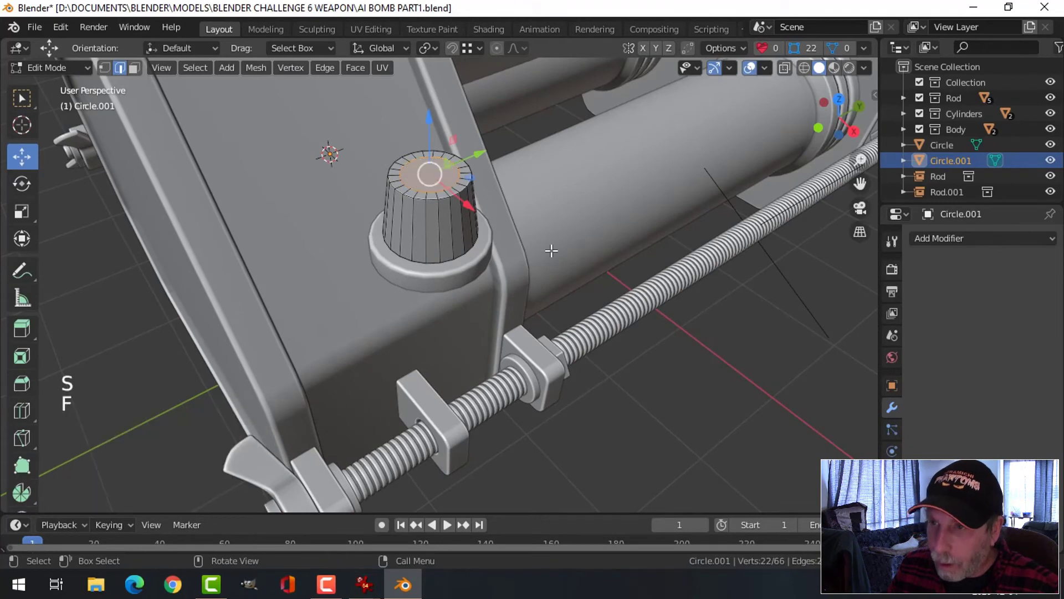
Bevel the button's outer top edge loop with 3 segments and return to Object Mode
{"action": "key", "text": "alt+a"}
{"action": "scroll", "coordinate": [450, 180], "scroll_direction": "up", "scroll_amount": 2}
{"action": "key", "text": "2"}
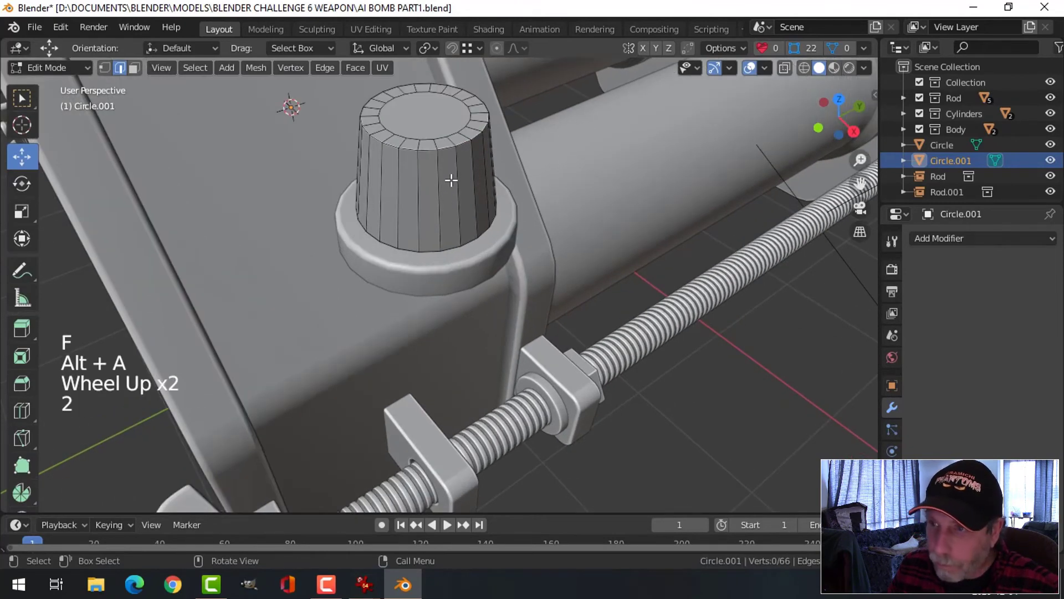
{"action": "left_click", "coordinate": [445, 148], "text": "alt+shift"}
{"action": "key", "text": "ctrl+b"}
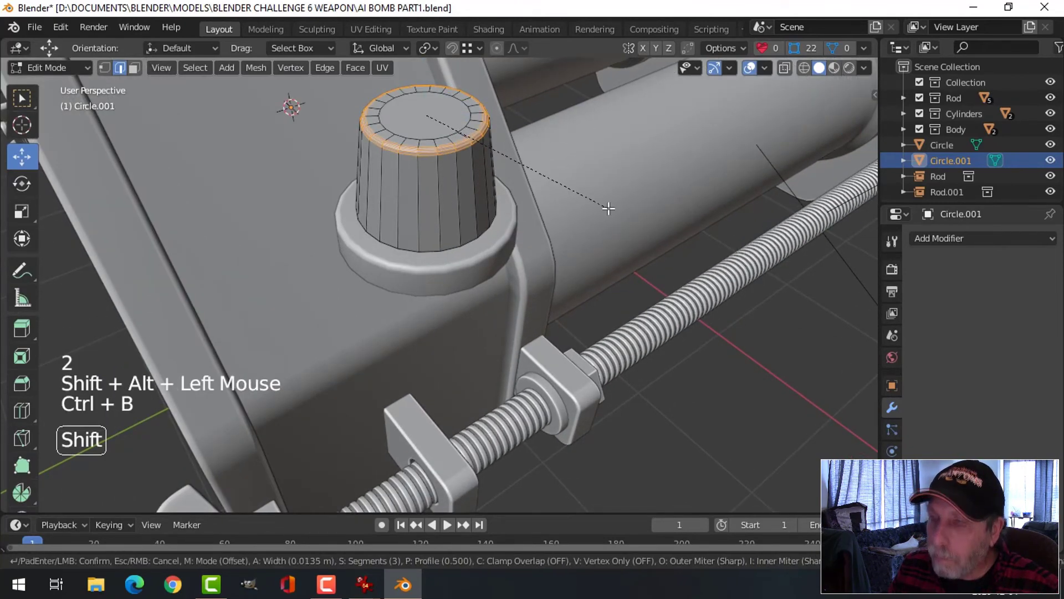
{"action": "left_click", "coordinate": [577, 207]}
{"action": "key", "text": "Tab"}
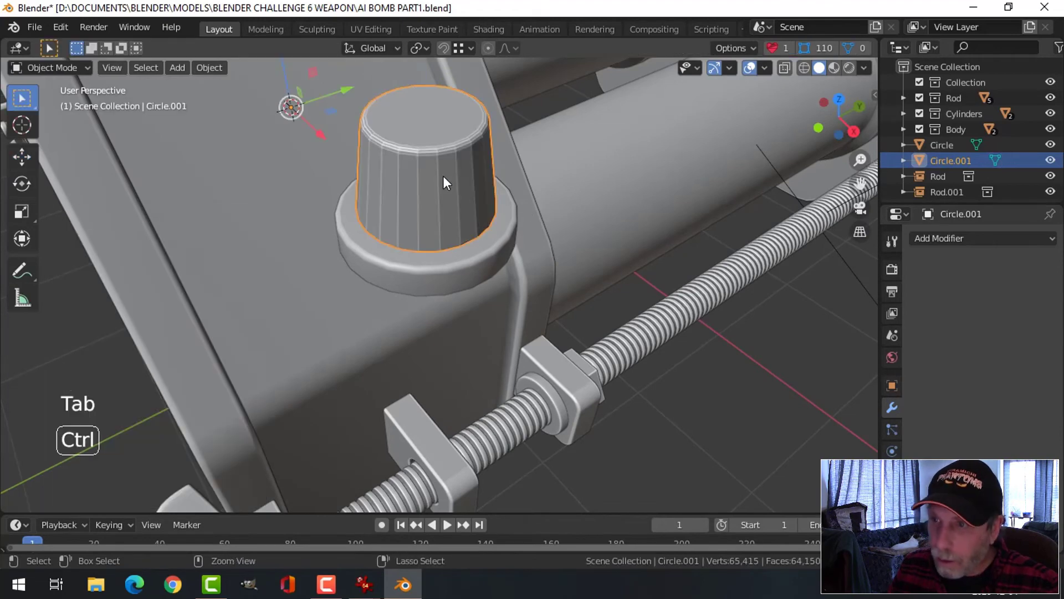
Add a level 2 subdivision surface to the button and shade it smooth
{"action": "key", "text": "ctrl+2"}
{"action": "right_click", "coordinate": [444, 175]}
{"action": "left_click", "coordinate": [444, 176]}
{"action": "scroll", "coordinate": [474, 221], "scroll_direction": "down", "scroll_amount": 2}
{"action": "key", "text": "alt+a"}
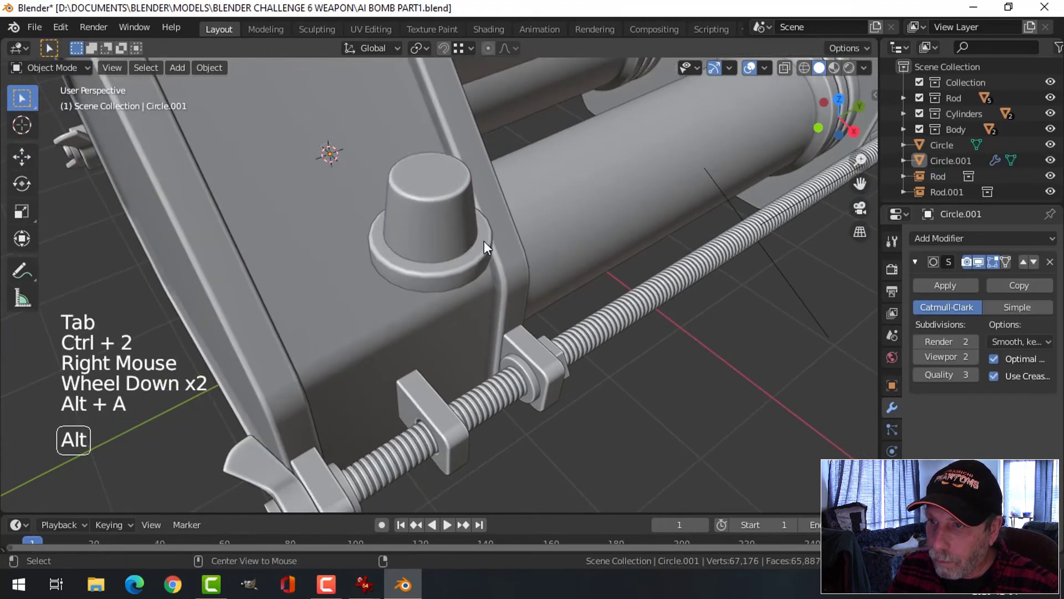
Scale the button and its ring together by a factor of about 0.892
{"action": "middle_click_drag", "start_coordinate": [484, 247], "coordinate": [481, 204]}
{"action": "scroll", "coordinate": [504, 222], "scroll_direction": "down", "scroll_amount": 3}
{"action": "middle_click_drag", "start_coordinate": [504, 242], "coordinate": [421, 217]}
{"action": "scroll", "coordinate": [497, 226], "scroll_direction": "up", "scroll_amount": 1}
{"action": "left_click", "coordinate": [450, 258]}
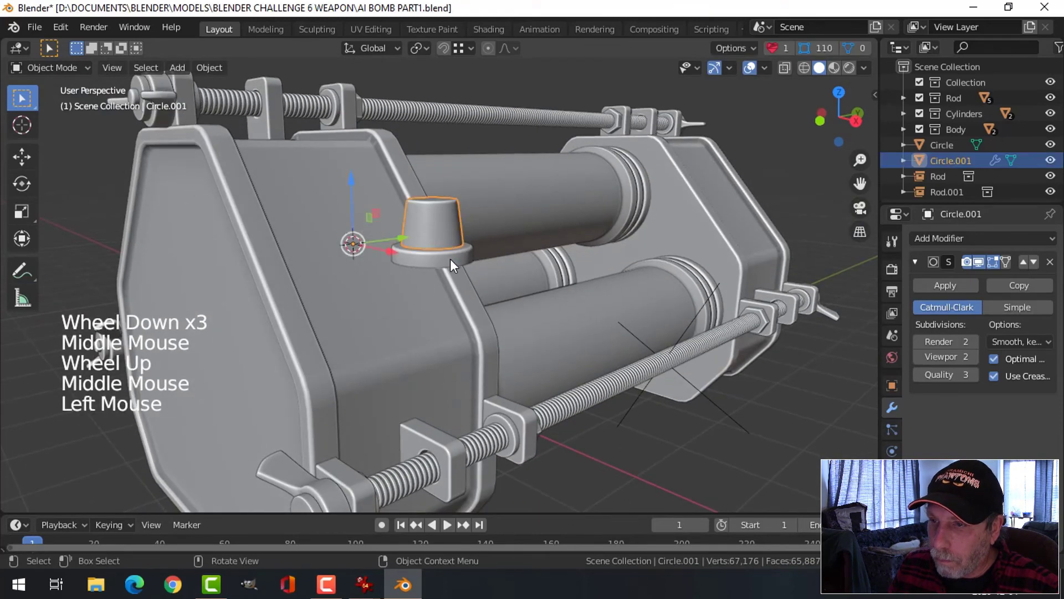
{"action": "left_click", "coordinate": [606, 241], "text": "shift"}
{"action": "key", "text": "s"}
{"action": "left_click", "coordinate": [573, 241]}
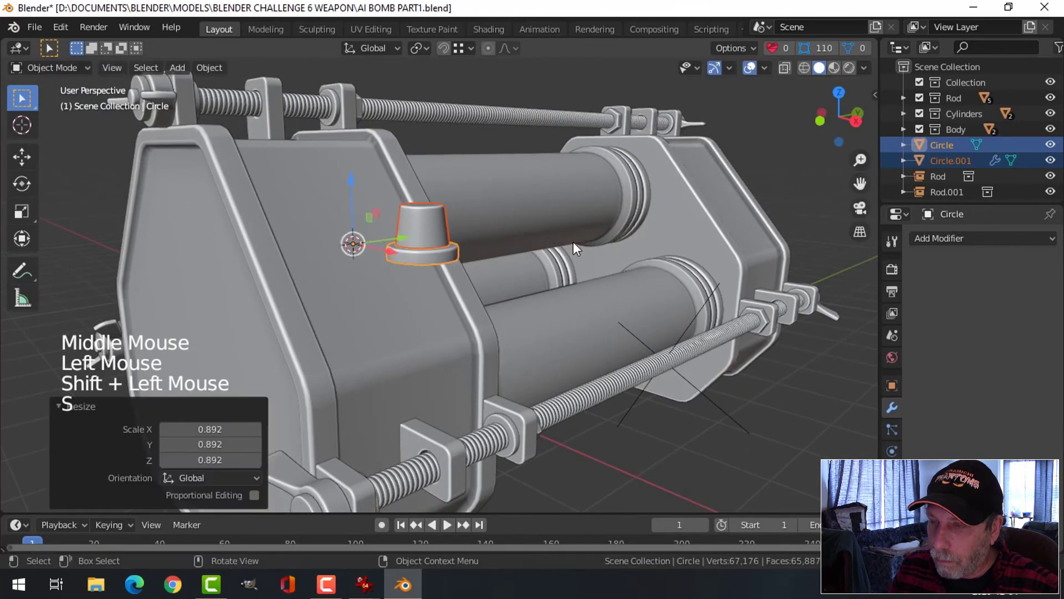
Move the button and ring into a new collection named Light
{"action": "middle_click_drag", "start_coordinate": [573, 241], "coordinate": [460, 231]}
{"action": "key", "text": "m"}
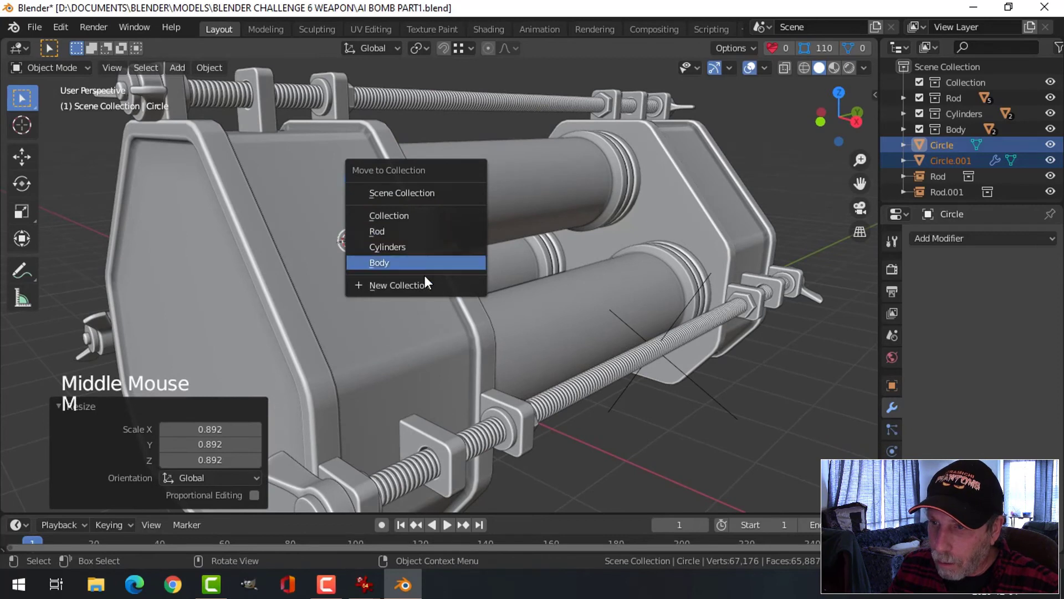
{"action": "left_click", "coordinate": [372, 285]}
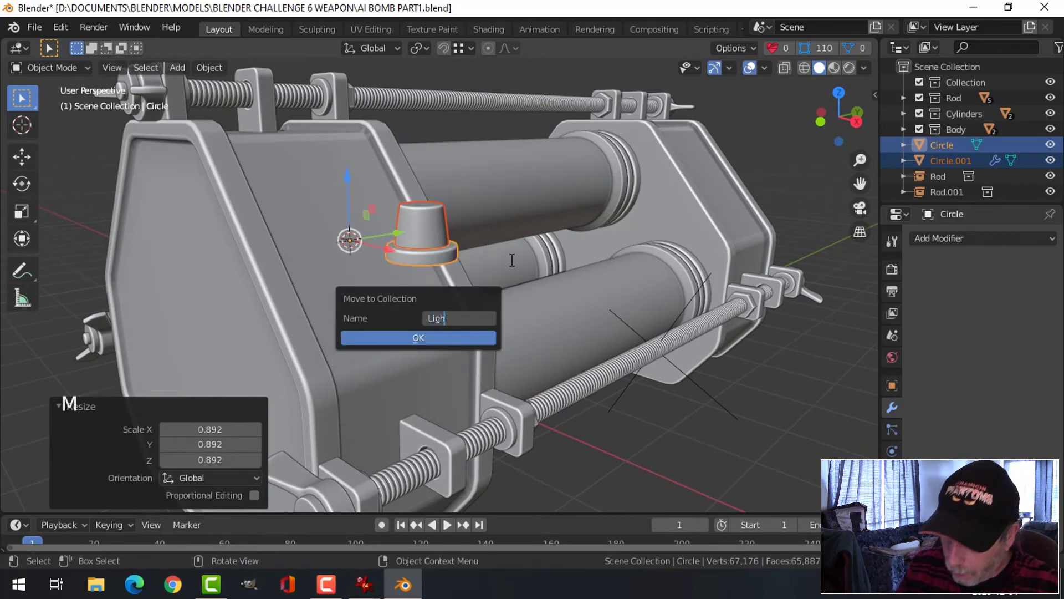
{"action": "key", "text": "Return"}
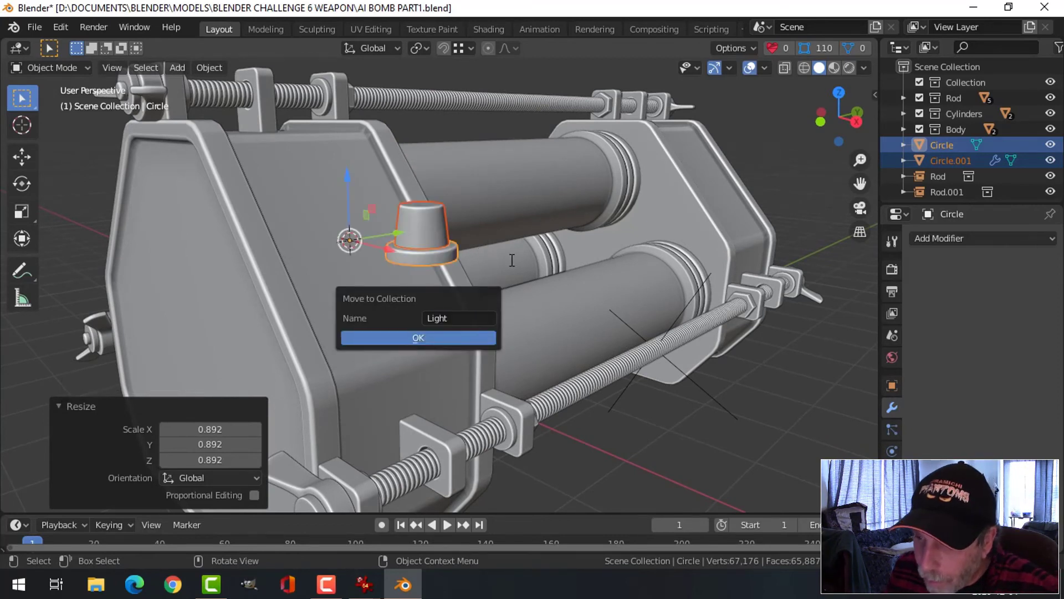
{"action": "left_click", "coordinate": [438, 340]}
Set the origins of the button and ring to their geometry
{"action": "left_click", "coordinate": [219, 71]}
{"action": "mouse_move", "coordinate": [230, 105]}
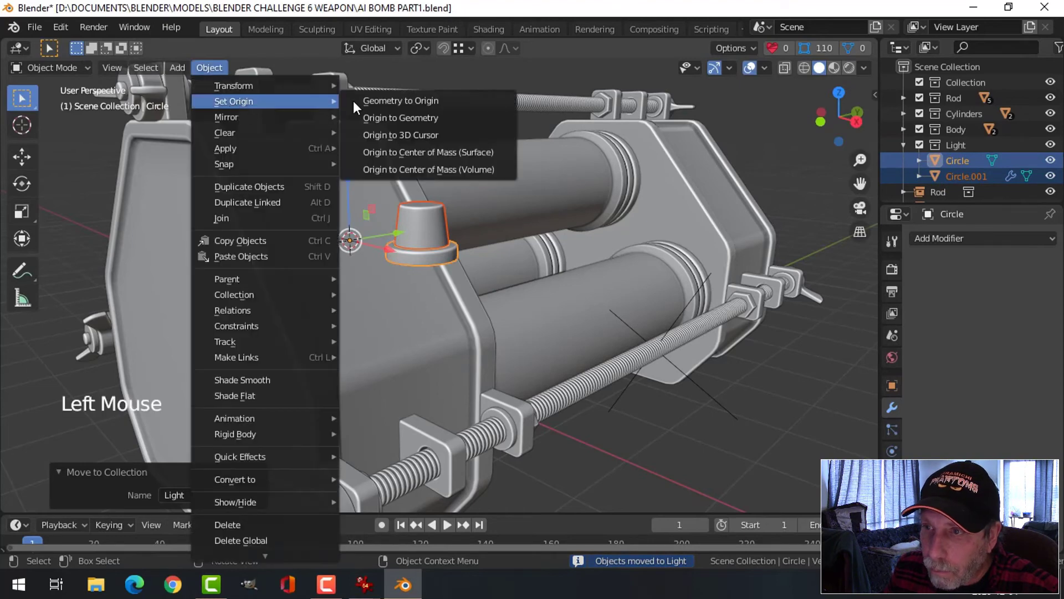
{"action": "left_click", "coordinate": [394, 115]}
{"action": "scroll", "coordinate": [478, 147], "scroll_direction": "down", "scroll_amount": 2}
In front view, move the button and ring about -0.509 m in X and 0.058 m in Z, beside the body's sloping face
{"action": "key", "text": "KP_1"}
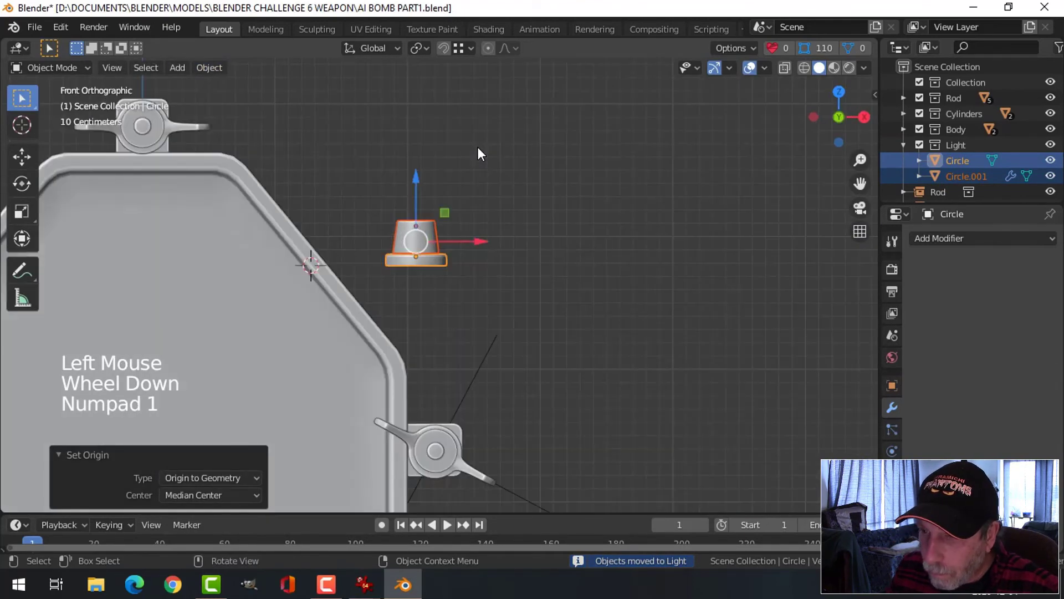
{"action": "scroll", "coordinate": [477, 244], "scroll_direction": "up", "scroll_amount": 2}
{"action": "middle_click_drag", "start_coordinate": [477, 246], "coordinate": [570, 263], "text": "shift"}
{"action": "scroll", "coordinate": [555, 238], "scroll_direction": "up", "scroll_amount": 1}
{"action": "key", "text": "g"}
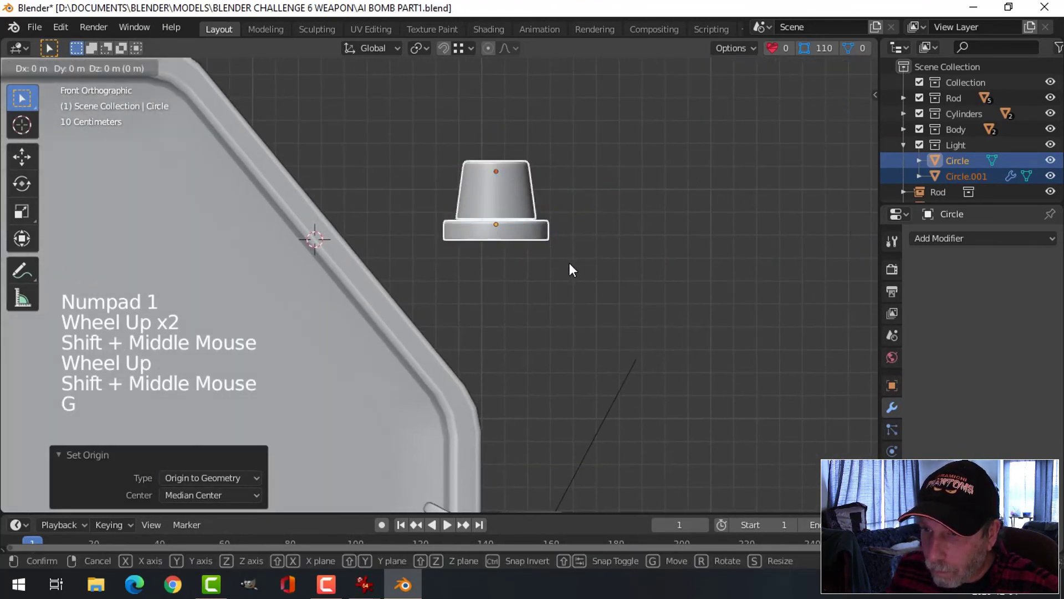
{"action": "left_click", "coordinate": [453, 249]}
{"action": "scroll", "coordinate": [454, 252], "scroll_direction": "up", "scroll_amount": 2}
{"action": "middle_click_drag", "start_coordinate": [454, 252], "coordinate": [506, 298], "text": "shift"}
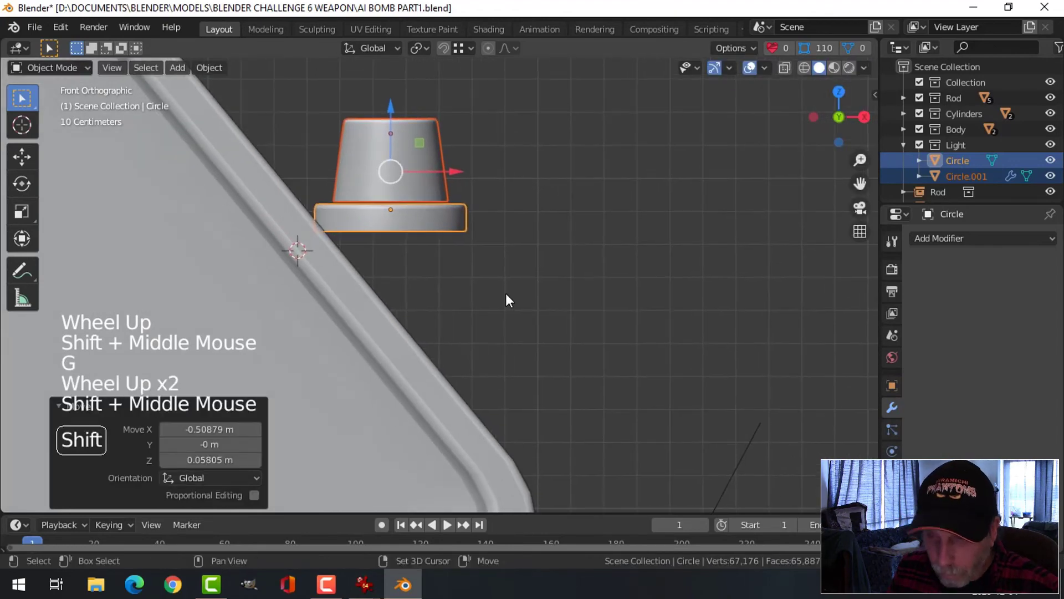
Rotate the button and ring about 48.9° to follow the slope and move them about -0.109 m in X and -0.088 m in Z
{"action": "key", "text": "r"}
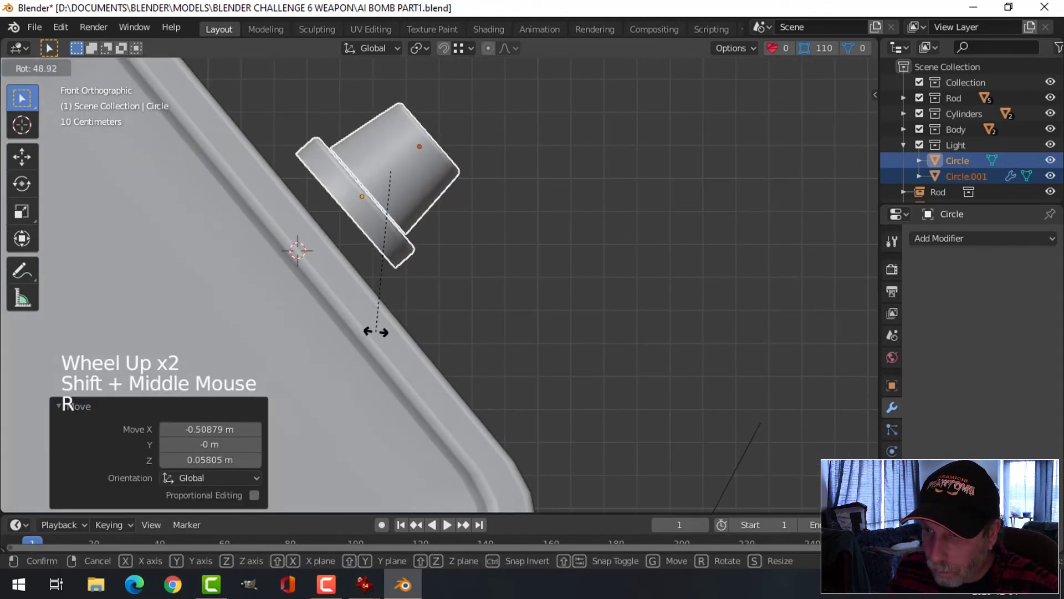
{"action": "left_click", "coordinate": [376, 331]}
{"action": "key", "text": "g"}
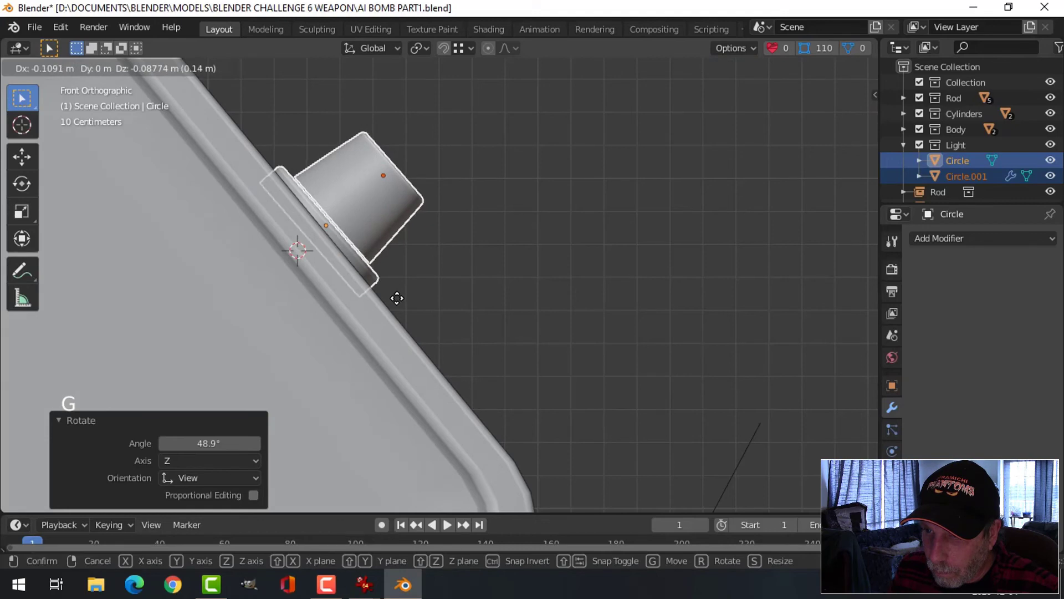
{"action": "left_click", "coordinate": [397, 298]}
Set the transform orientation to Normal and sink the button and ring about 0.062 m into the sloping face along local Z
{"action": "mouse_move", "coordinate": [415, 286]}
{"action": "middle_mouse_down"}
{"action": "mouse_move", "coordinate": [461, 274]}
{"action": "mouse_move", "coordinate": [403, 301]}
{"action": "mouse_move", "coordinate": [433, 285]}
{"action": "middle_mouse_up"}
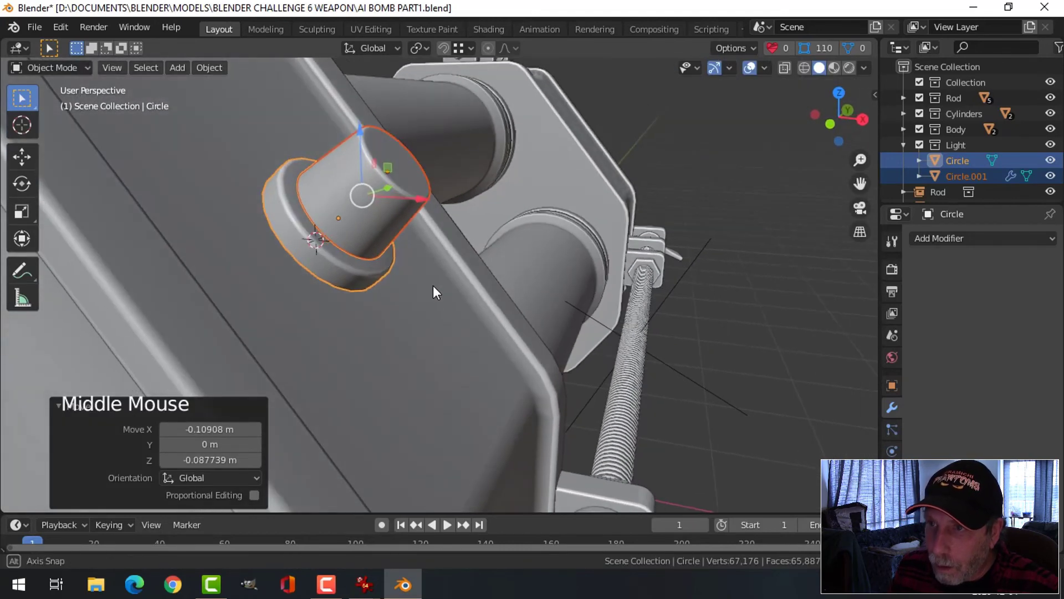
{"action": "left_click", "coordinate": [370, 50]}
{"action": "left_click", "coordinate": [364, 130]}
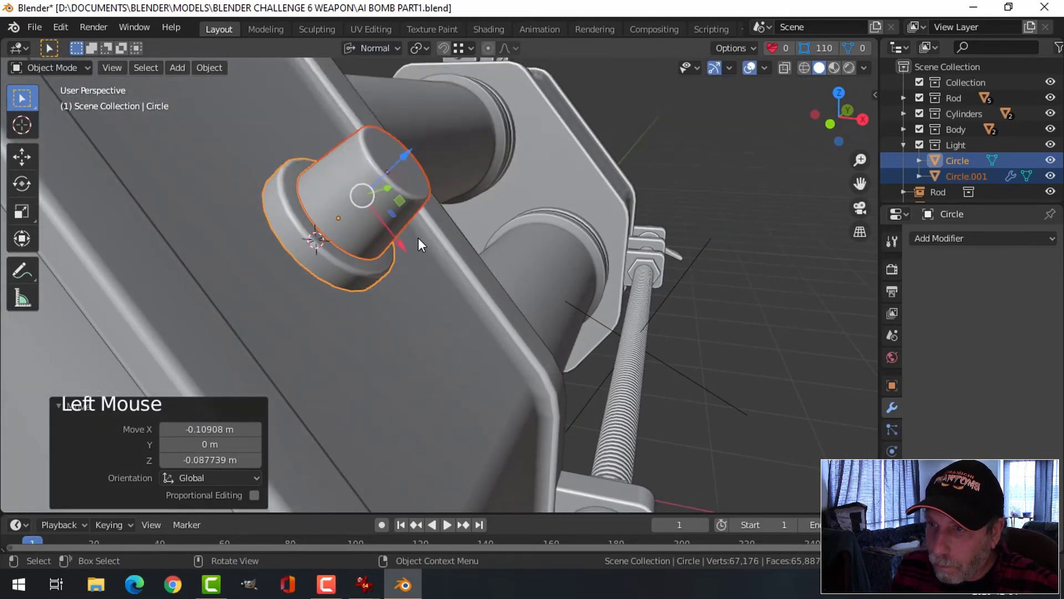
{"action": "middle_click_drag", "start_coordinate": [418, 238], "coordinate": [418, 176]}
{"action": "left_click_drag", "start_coordinate": [403, 157], "coordinate": [385, 167]}
{"action": "middle_click_drag", "start_coordinate": [378, 239], "coordinate": [426, 226], "text": "shift"}
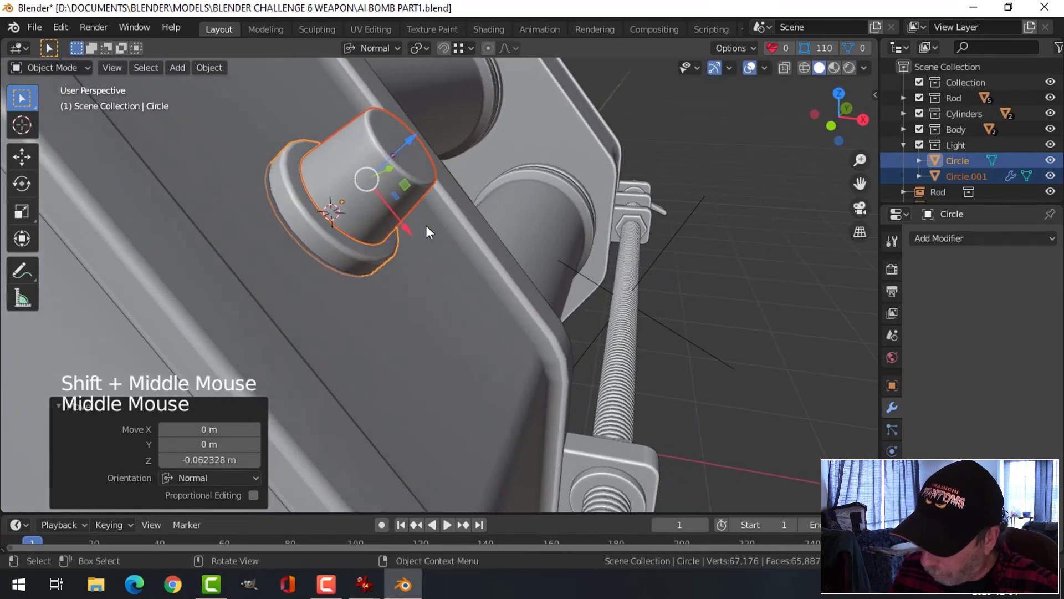
Using a front wireframe view, rotate the button and ring a further 2.1° to match the slope, then restore solid shading
{"action": "key", "text": "KP_1"}
{"action": "key", "text": "z"}
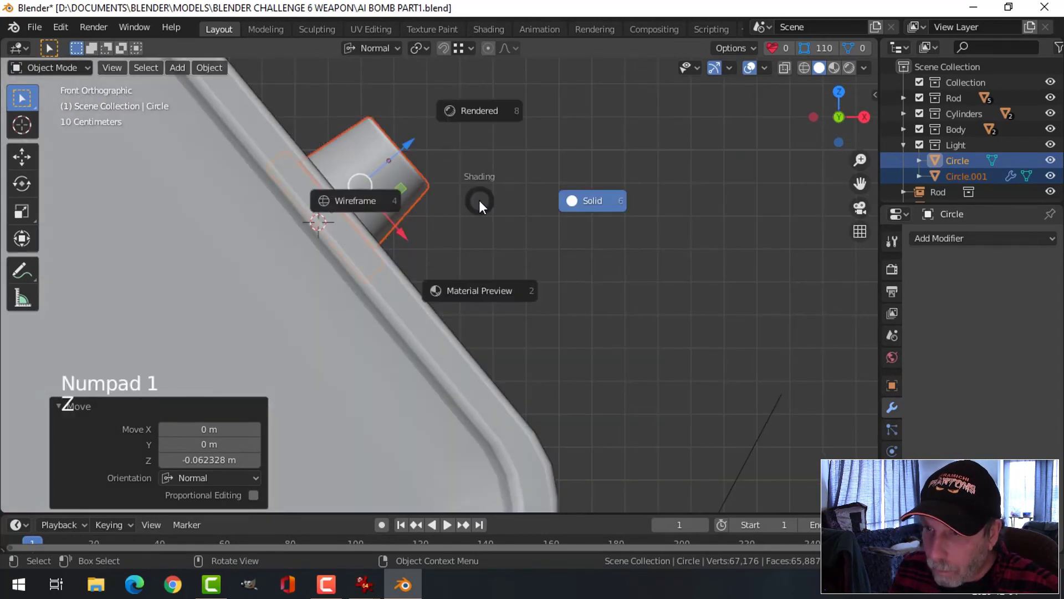
{"action": "left_click", "coordinate": [338, 202]}
{"action": "scroll", "coordinate": [355, 198], "scroll_direction": "up", "scroll_amount": 3}
{"action": "middle_click_drag", "start_coordinate": [377, 195], "coordinate": [496, 214], "text": "shift"}
{"action": "key", "text": "r"}
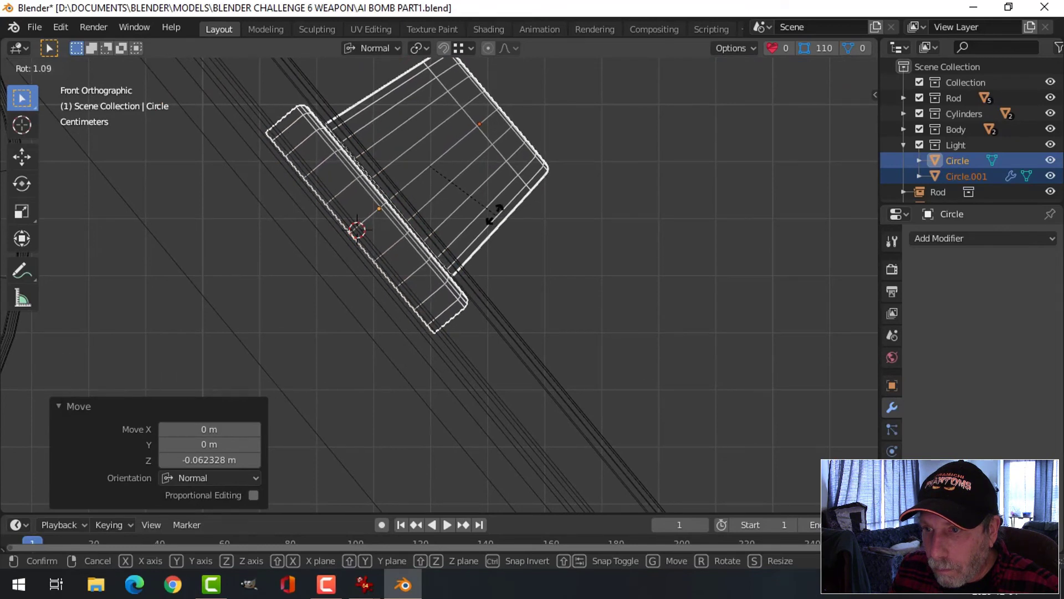
{"action": "left_click", "coordinate": [491, 215]}
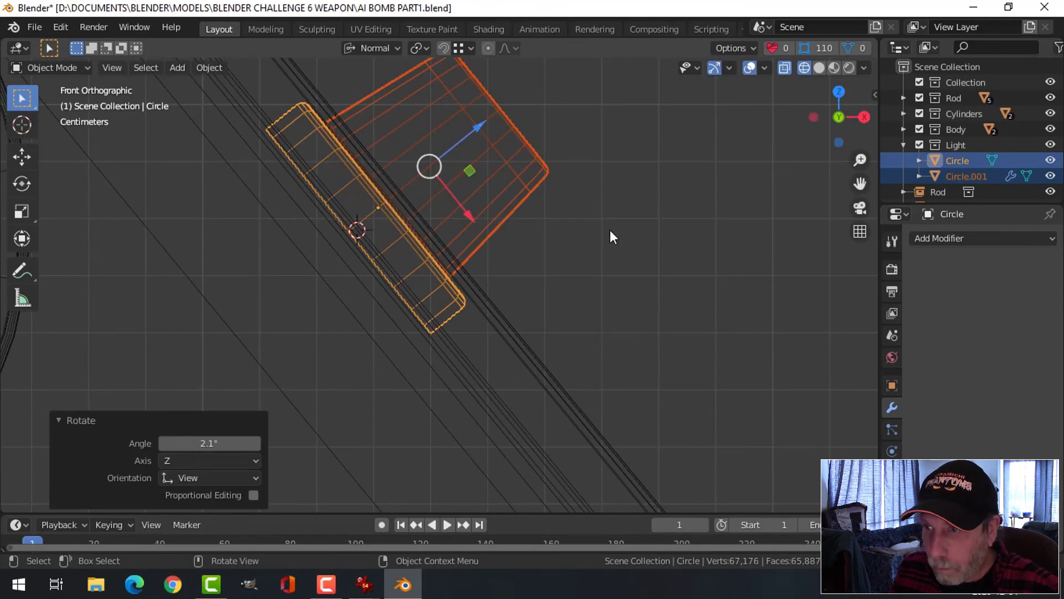
{"action": "key", "text": "z"}
{"action": "key", "text": "alt+a"}
Examine the placed button on the body and compare it with the reference image in IrfanView
{"action": "scroll", "coordinate": [643, 201], "scroll_direction": "down", "scroll_amount": 3}
{"action": "middle_click_drag", "start_coordinate": [637, 205], "coordinate": [491, 271]}
{"action": "scroll", "coordinate": [521, 269], "scroll_direction": "down", "scroll_amount": 6}
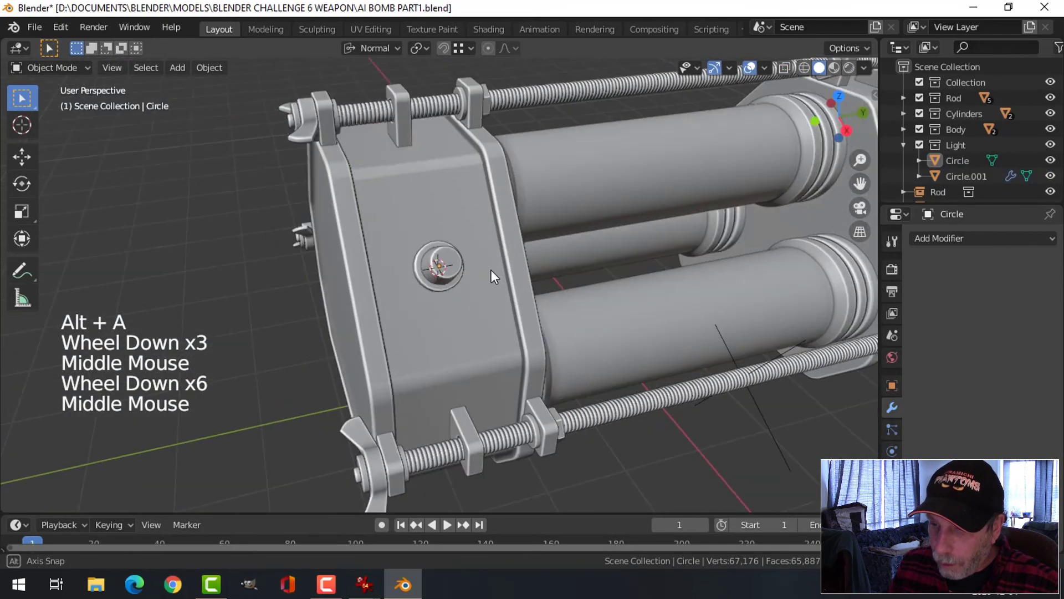
{"action": "mouse_move", "coordinate": [366, 583]}
{"action": "left_click", "coordinate": [351, 515]}
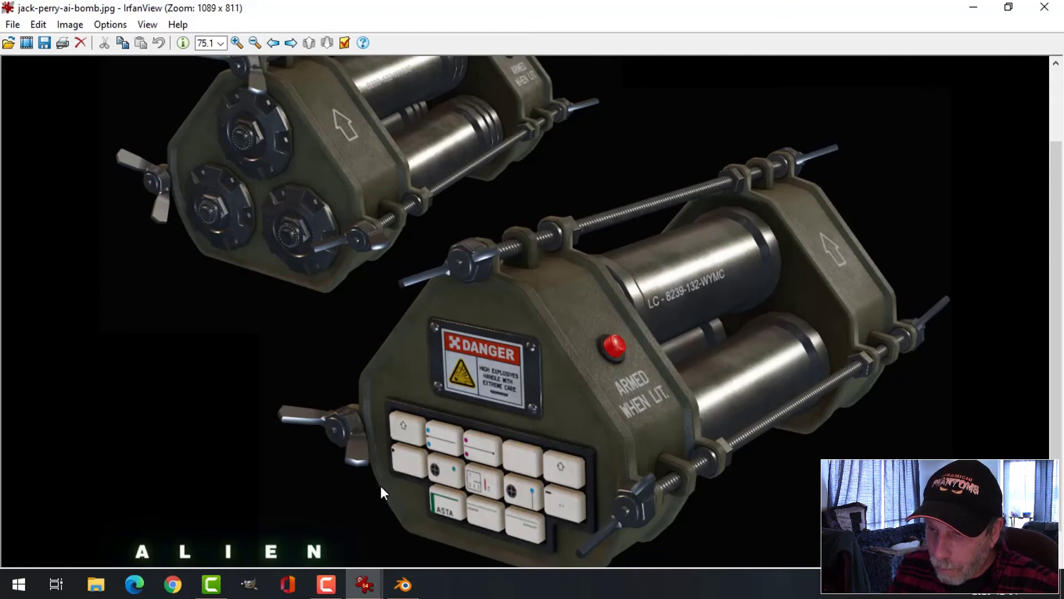
Switch to Blender, select all objects in the Light collection and scale them uniformly to 0.88
{"action": "left_click", "coordinate": [403, 587]}
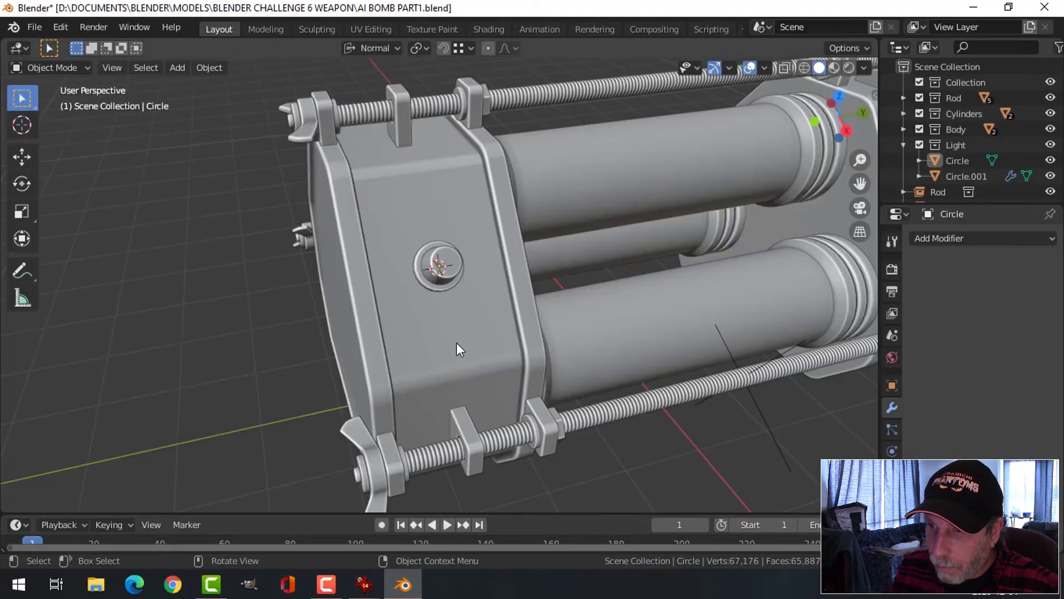
{"action": "left_click", "coordinate": [438, 265]}
{"action": "middle_click_drag", "start_coordinate": [438, 266], "coordinate": [483, 301]}
{"action": "scroll", "coordinate": [482, 301], "scroll_direction": "up", "scroll_amount": 2}
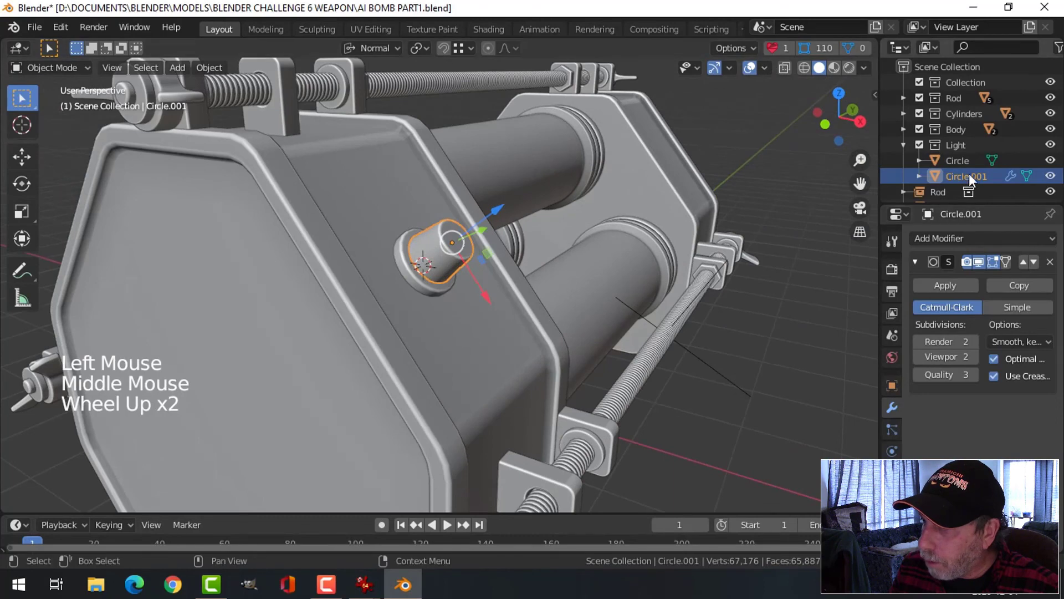
{"action": "left_click", "coordinate": [943, 145]}
{"action": "left_click", "coordinate": [956, 141]}
{"action": "right_click", "coordinate": [954, 141]}
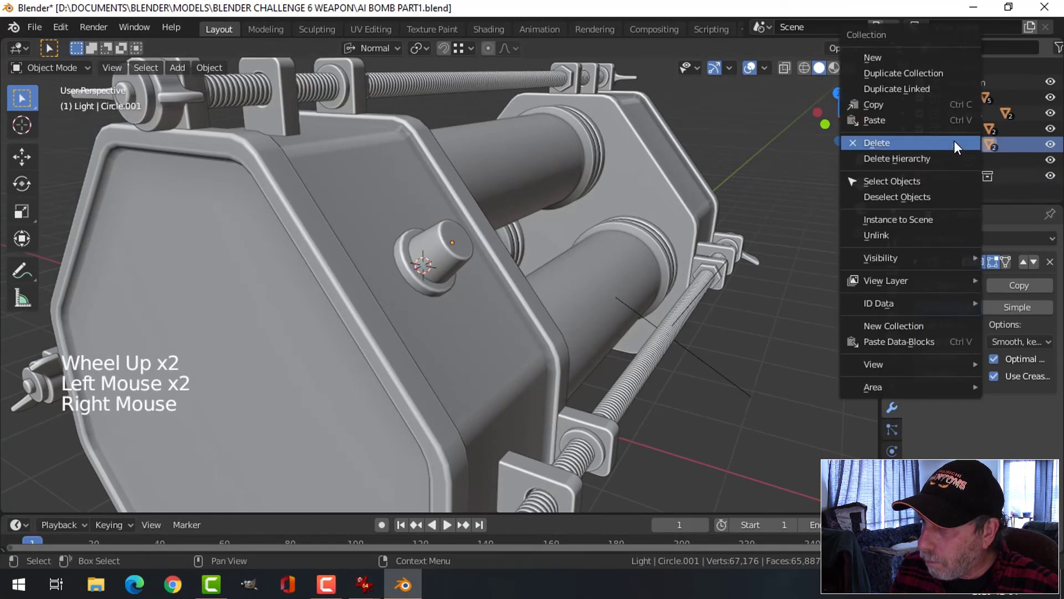
{"action": "left_click", "coordinate": [922, 180]}
{"action": "key", "text": "s"}
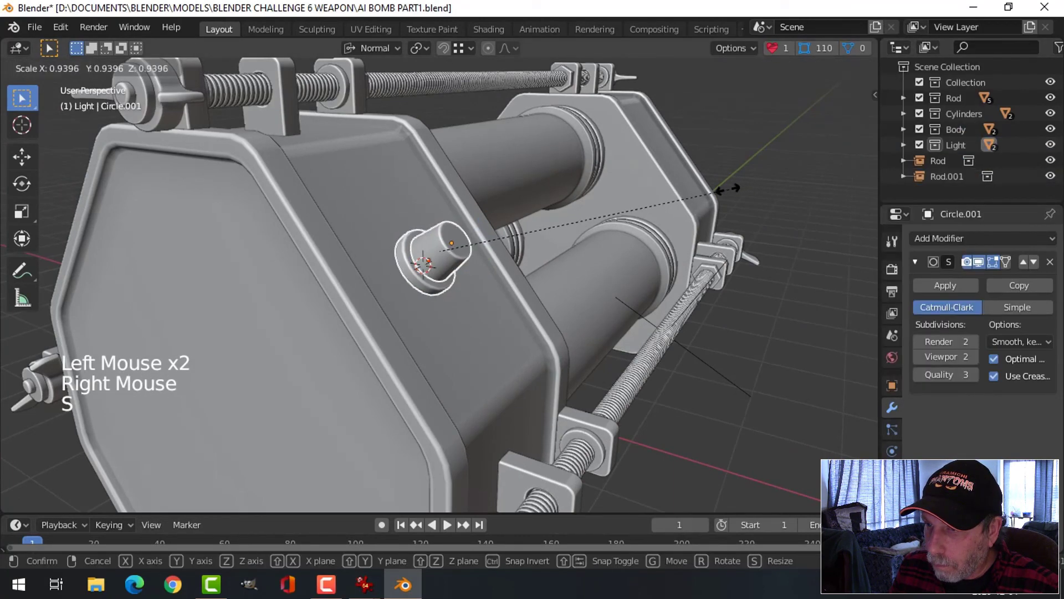
{"action": "left_click", "coordinate": [704, 194]}
Shorten the button and ring by scaling them down along their local Z axis, and clear the selection
{"action": "middle_click_drag", "start_coordinate": [704, 194], "coordinate": [551, 238]}
{"action": "key", "text": "s"}
{"action": "key", "text": "z"}
{"action": "key", "text": "z"}
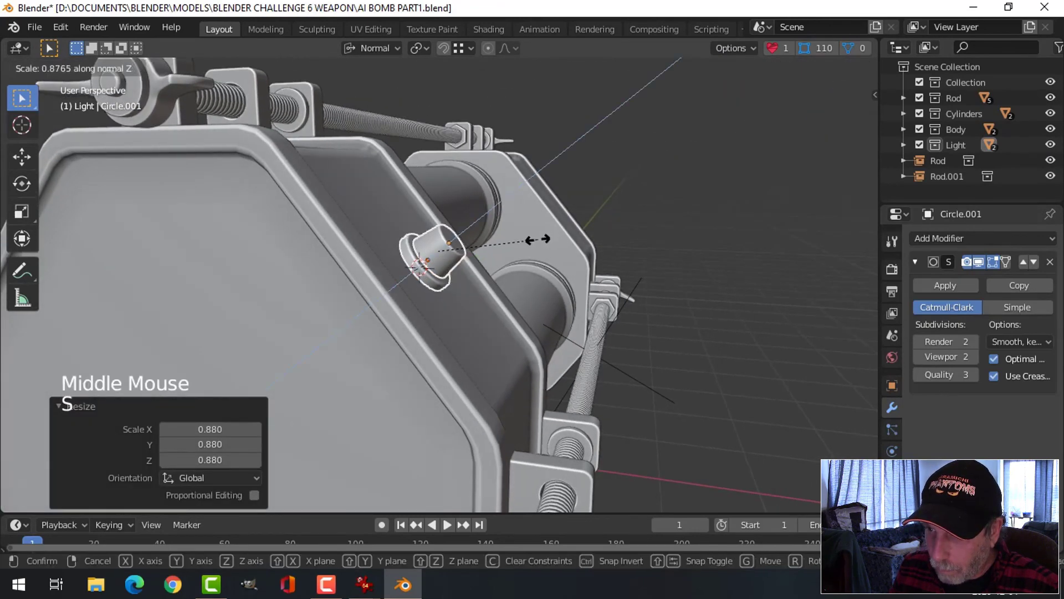
{"action": "left_click", "coordinate": [478, 215]}
{"action": "mouse_move", "coordinate": [481, 211]}
{"action": "left_mouse_down"}
{"action": "mouse_move", "coordinate": [475, 219]}
{"action": "mouse_move", "coordinate": [488, 220]}
{"action": "left_mouse_up"}
{"action": "key", "text": "alt+a"}
Reset the 3D cursor to the world origin with the whole model framed, and save the file
{"action": "scroll", "coordinate": [553, 244], "scroll_direction": "down", "scroll_amount": 3}
{"action": "middle_click_drag", "start_coordinate": [554, 244], "coordinate": [477, 272]}
{"action": "scroll", "coordinate": [441, 286], "scroll_direction": "down", "scroll_amount": 3}
{"action": "key", "text": "shift+c"}
{"action": "scroll", "coordinate": [537, 298], "scroll_direction": "up", "scroll_amount": 3}
{"action": "middle_click_drag", "start_coordinate": [476, 272], "coordinate": [357, 272]}
{"action": "key", "text": "ctrl+s"}
{"action": "scroll", "coordinate": [567, 268], "scroll_direction": "down", "scroll_amount": 2}
{"action": "scroll", "coordinate": [544, 291], "scroll_direction": "down", "scroll_amount": 2}
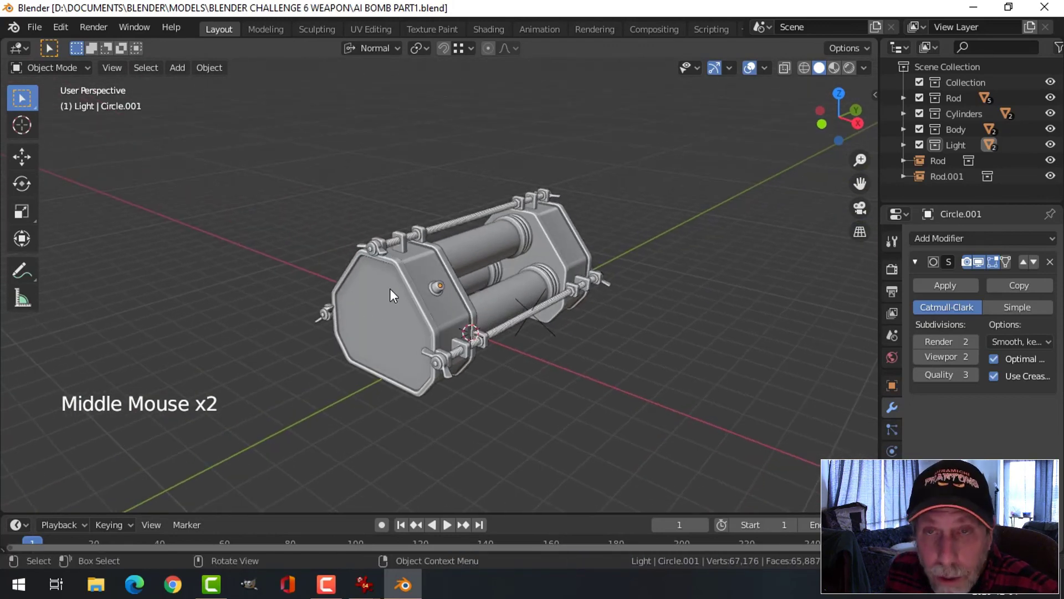
{"action": "middle_click_drag", "start_coordinate": [618, 314], "coordinate": [521, 317]}
{"action": "scroll", "coordinate": [505, 307], "scroll_direction": "up", "scroll_amount": 2}
{"action": "scroll", "coordinate": [507, 304], "scroll_direction": "down", "scroll_amount": 2}
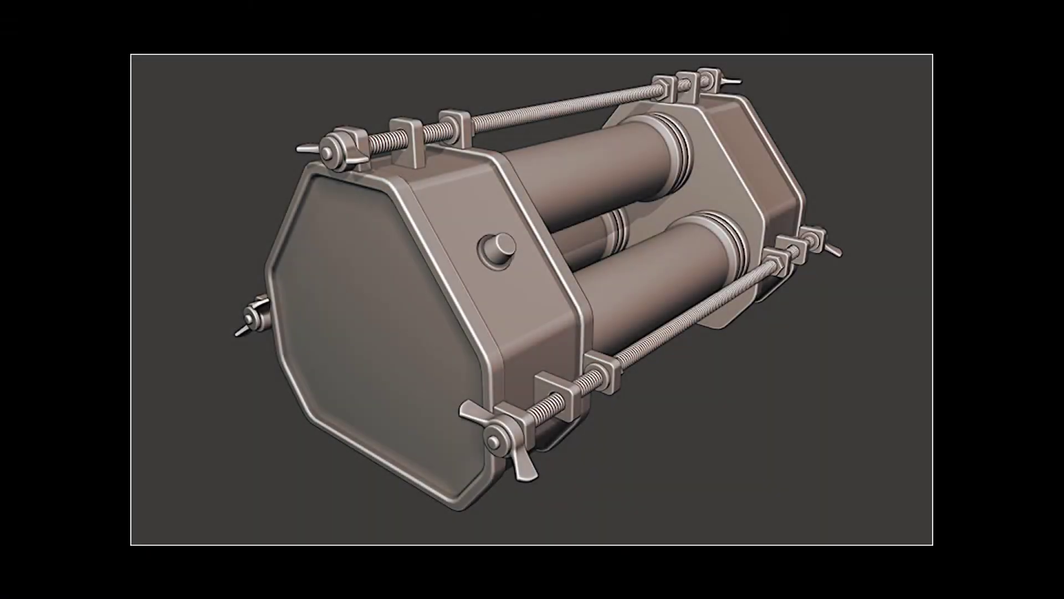